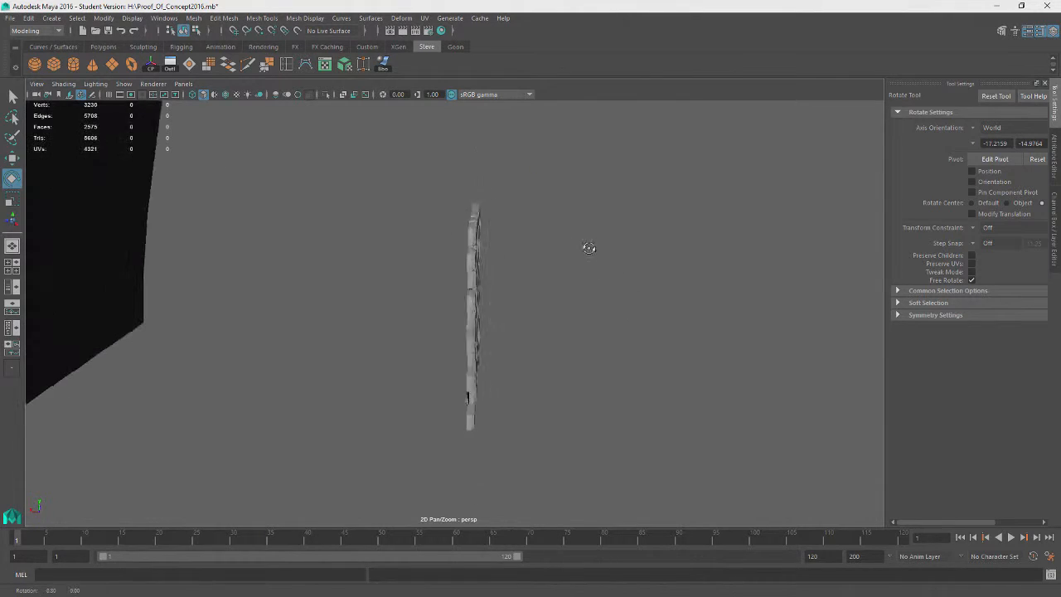
# Combine the selected bricks into a single brick patch mesh
pyautogui.keyDown('alt'); pyautogui.moveTo(588, 247); pyautogui.dragTo(647, 253); pyautogui.keyUp('alt')
pyautogui.moveTo(550, 209); pyautogui.dragTo(418, 399)
pyautogui.keyDown('alt'); pyautogui.moveTo(505, 406); pyautogui.dragTo(564, 419); pyautogui.keyUp('alt')
pyautogui.click(194, 18)
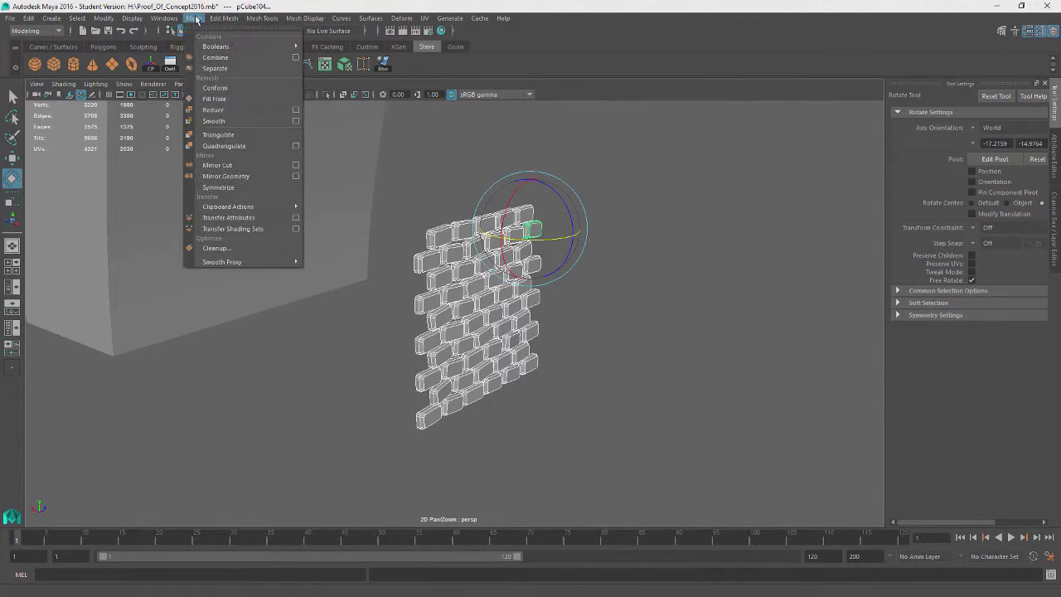
pyautogui.click(224, 58)
pyautogui.keyDown('alt'); pyautogui.moveTo(571, 178); pyautogui.dragTo(214, 148); pyautogui.keyUp('alt')
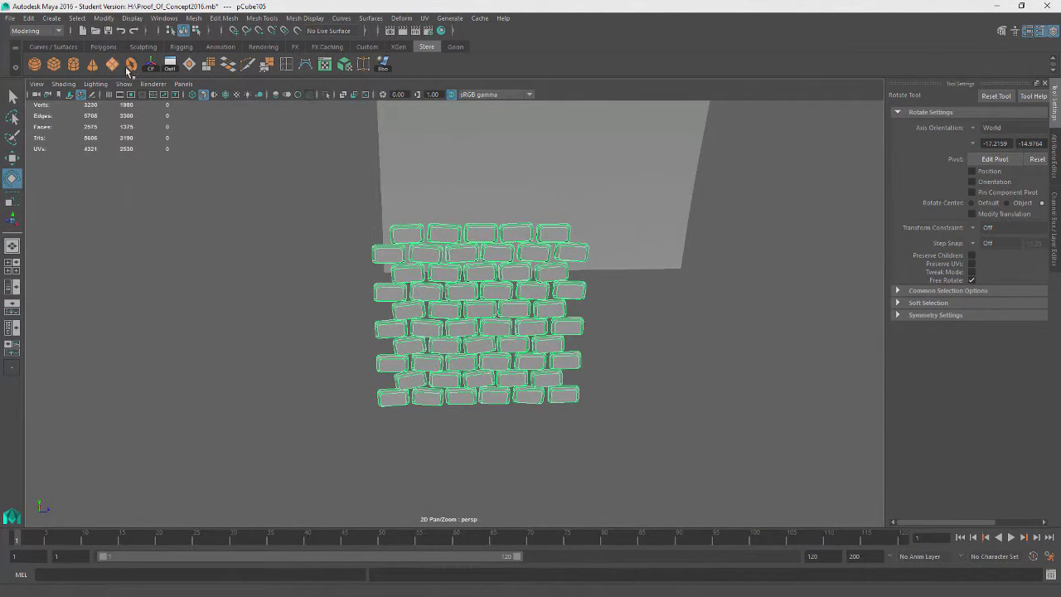
# Duplicate the brick patch, rotate the copy and place it to the right of the original
pyautogui.hotkey('ctrl', 'd')
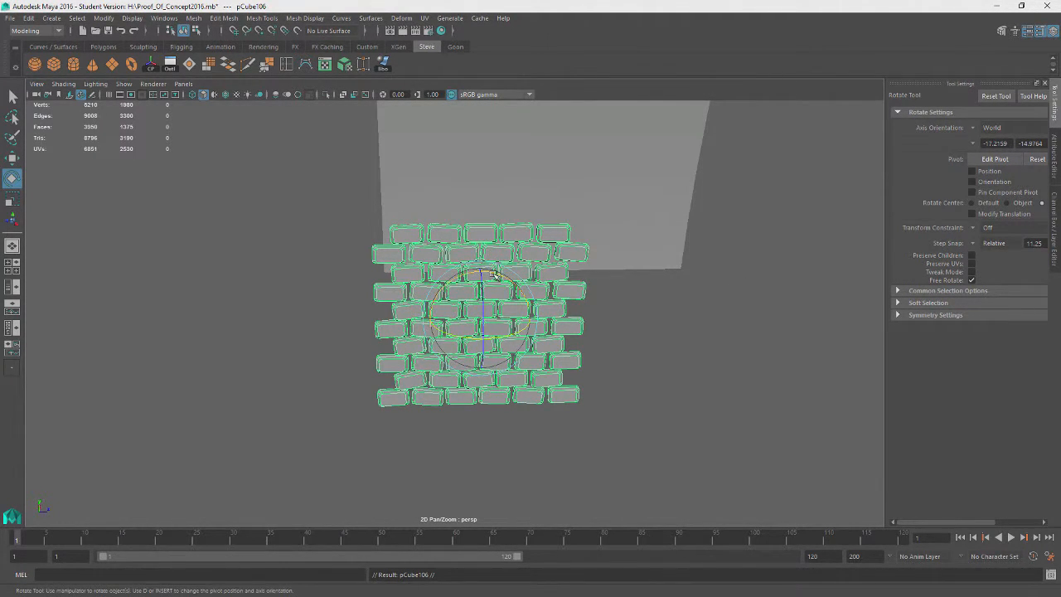
pyautogui.moveTo(495, 273); pyautogui.dragTo(599, 390)
pyautogui.press('w')
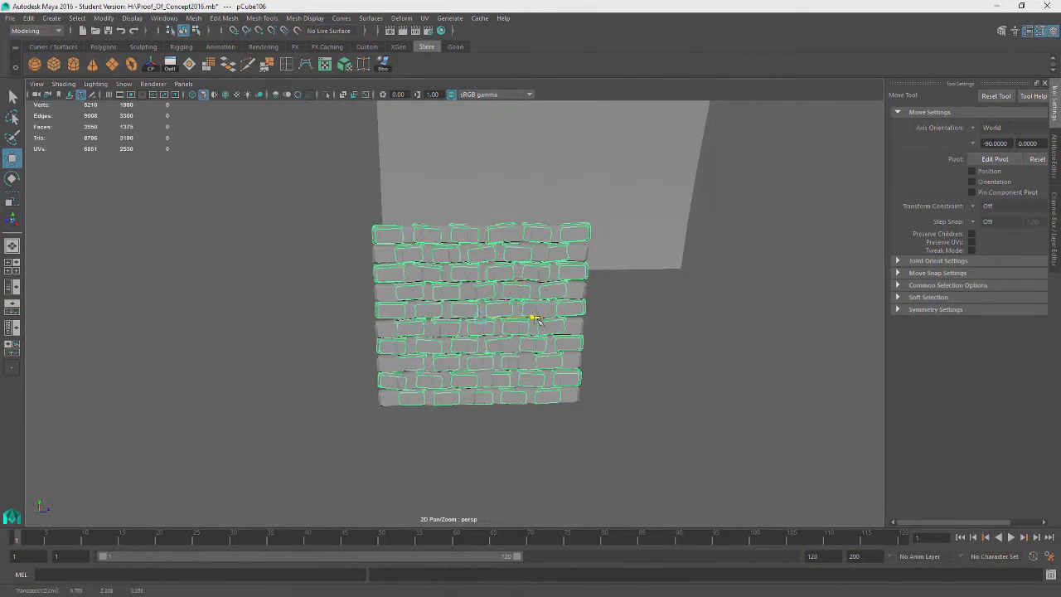
pyautogui.moveTo(537, 319); pyautogui.dragTo(719, 313)
pyautogui.click(590, 440)
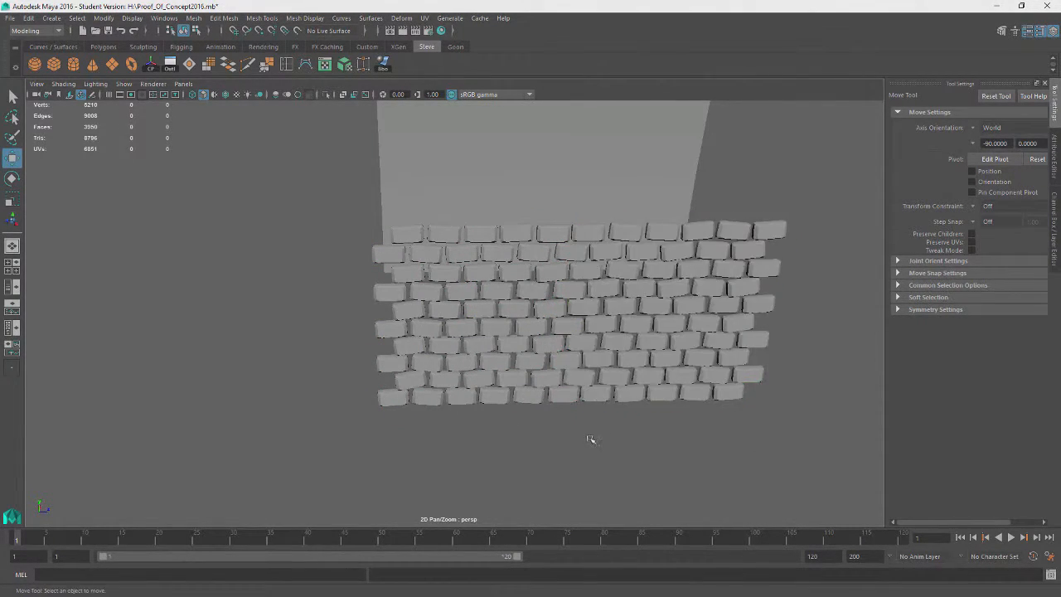
# Delete the duplicated brick patch
pyautogui.keyDown('alt'); pyautogui.moveTo(590, 439); pyautogui.dragTo(640, 381); pyautogui.keyUp('alt')
pyautogui.click(638, 378)
pyautogui.press('Delete')
# Move a copy of the brick patch over to the side wall of the other building
pyautogui.click(467, 395)
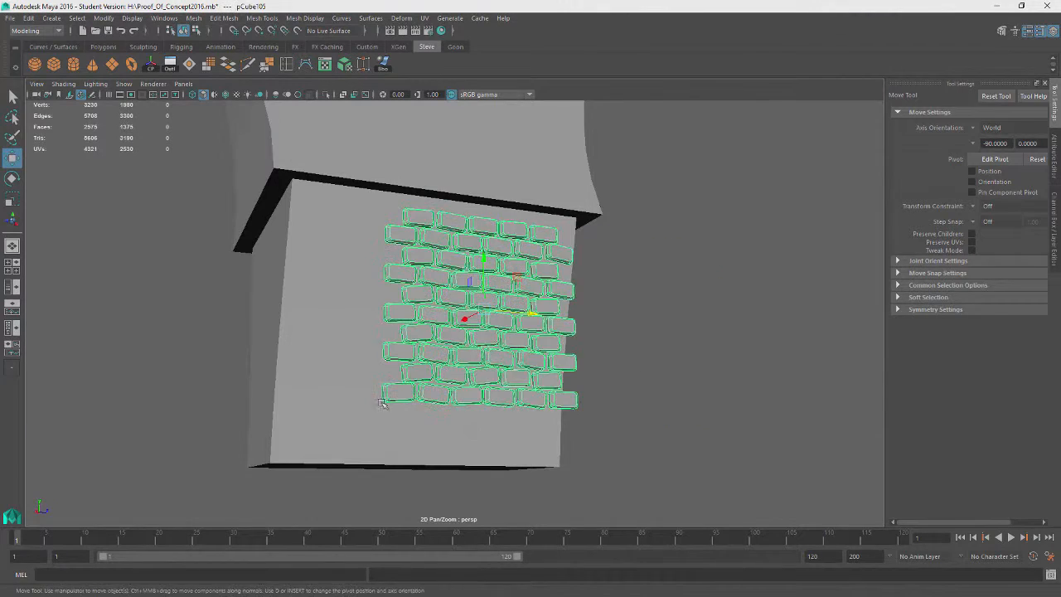
pyautogui.keyDown('alt'); pyautogui.moveTo(298, 391); pyautogui.dragTo(373, 324); pyautogui.keyUp('alt')
pyautogui.click(344, 322)
pyautogui.click(303, 342)
pyautogui.press('e')
pyautogui.press('w')
pyautogui.moveTo(257, 331); pyautogui.dragTo(557, 289, button='middle')
pyautogui.keyDown('alt'); pyautogui.moveTo(556, 290); pyautogui.dragTo(474, 383); pyautogui.keyUp('alt')
pyautogui.click(525, 233)
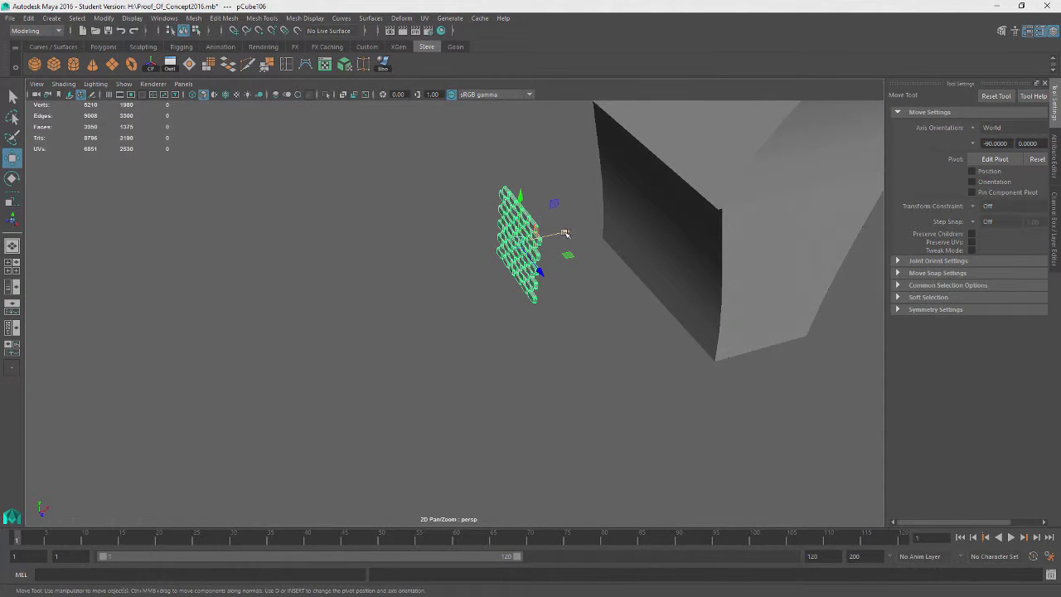
pyautogui.moveTo(565, 234); pyautogui.dragTo(419, 338)
pyautogui.press('e')
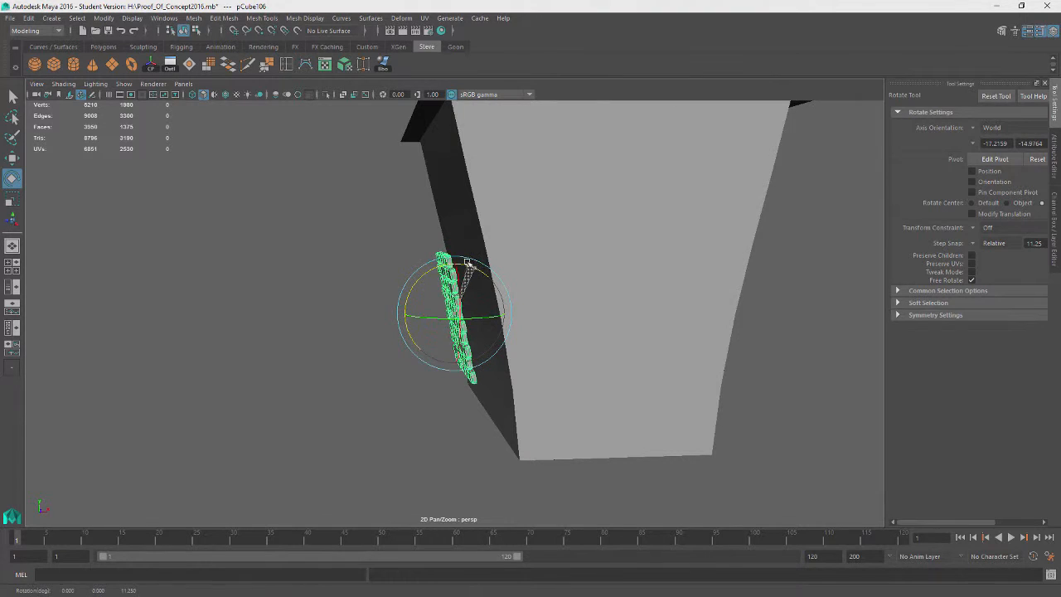
# Rotate and move the brick patch so it lies flat against the building's side wall
pyautogui.keyDown('alt'); pyautogui.moveTo(356, 297); pyautogui.dragTo(389, 305); pyautogui.keyUp('alt')
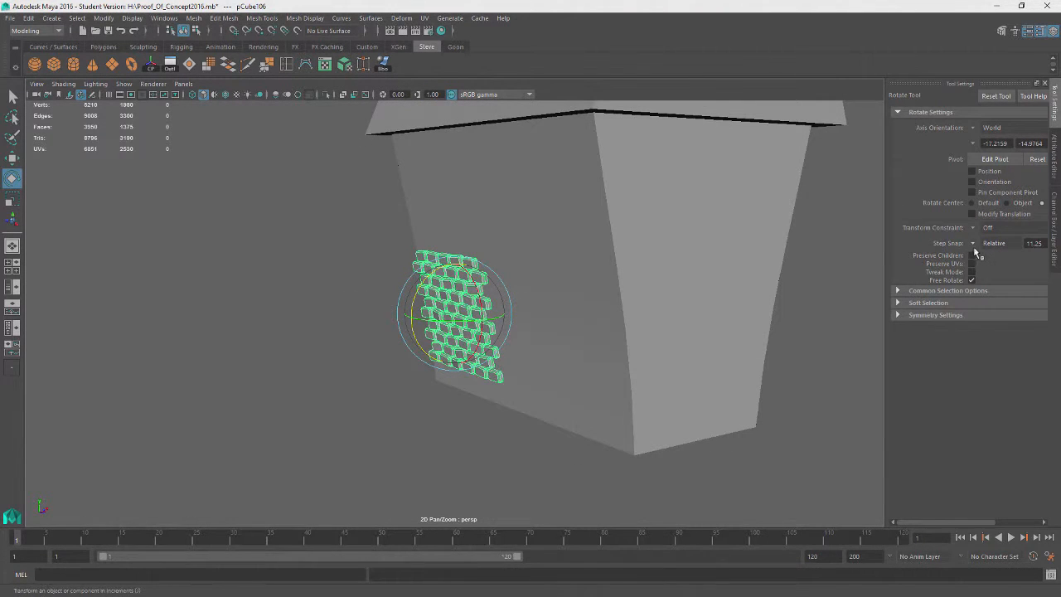
pyautogui.keyDown('alt'); pyautogui.moveTo(523, 377); pyautogui.dragTo(484, 373); pyautogui.keyUp('alt')
pyautogui.press('w')
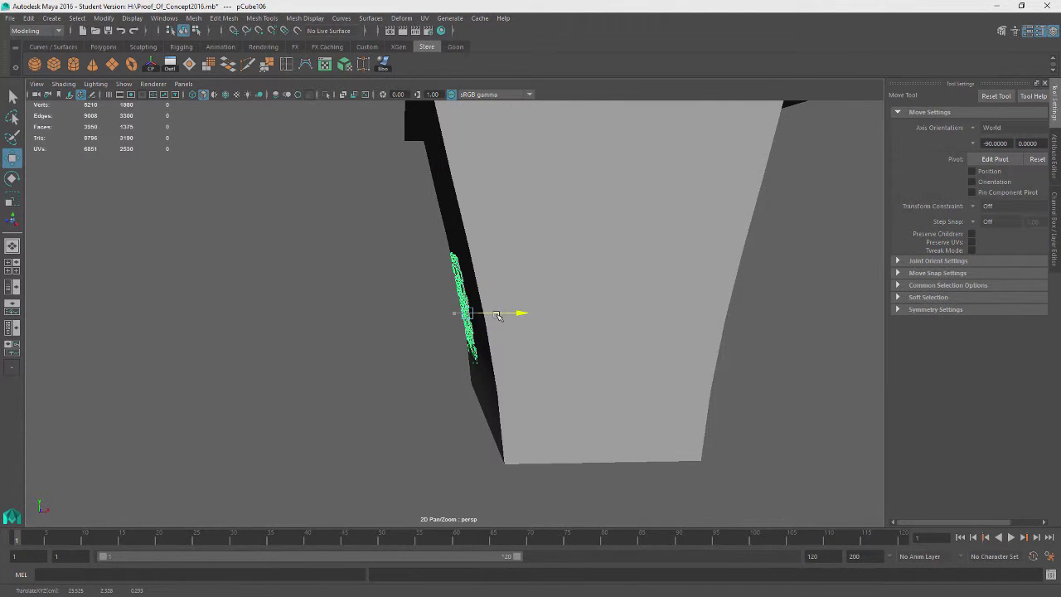
pyautogui.press('e')
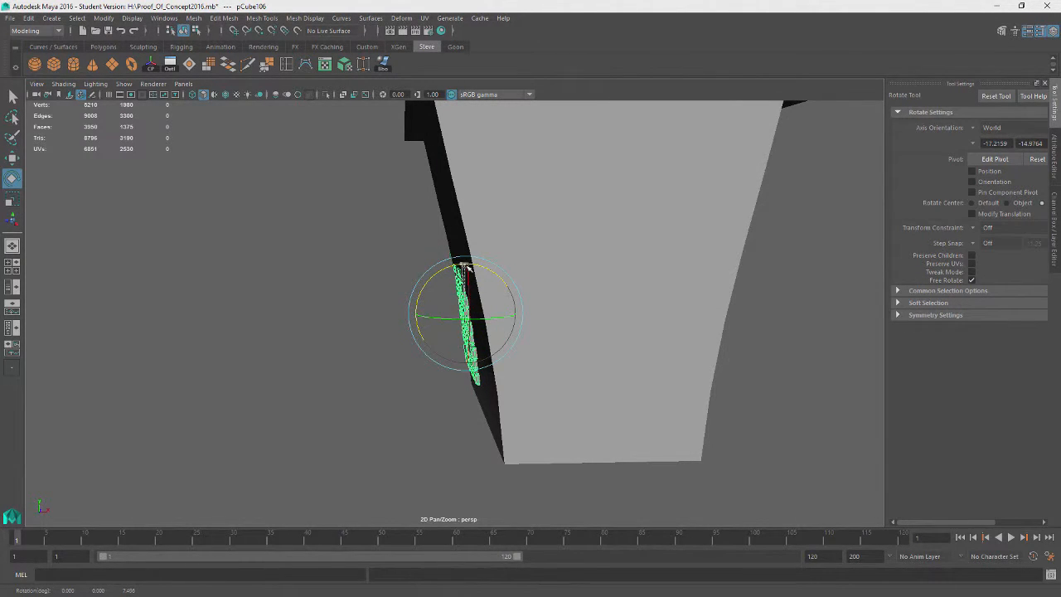
pyautogui.keyDown('alt'); pyautogui.moveTo(292, 326); pyautogui.dragTo(448, 302); pyautogui.keyUp('alt')
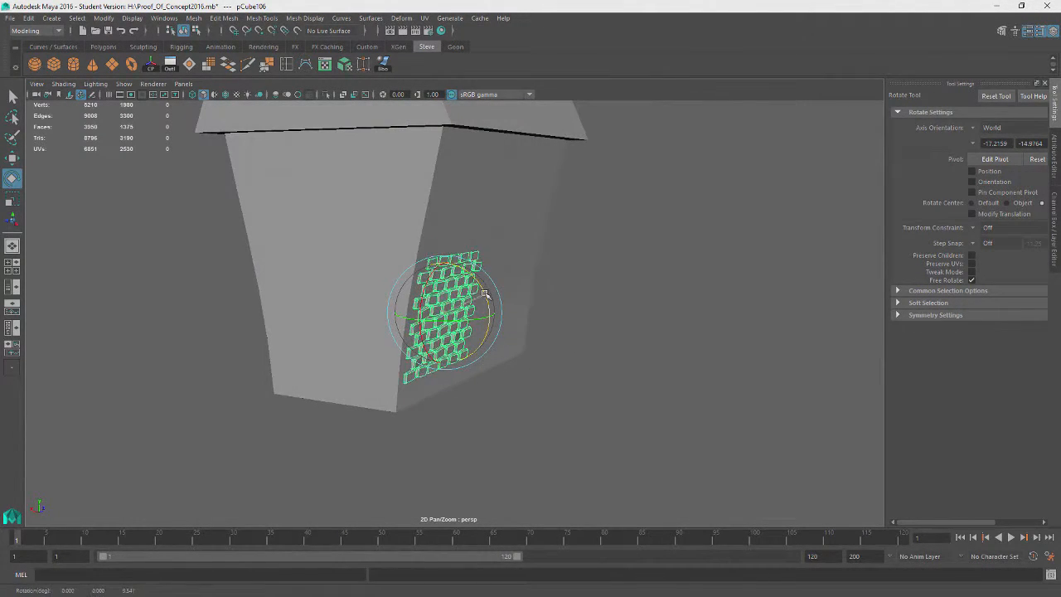
pyautogui.press('w')
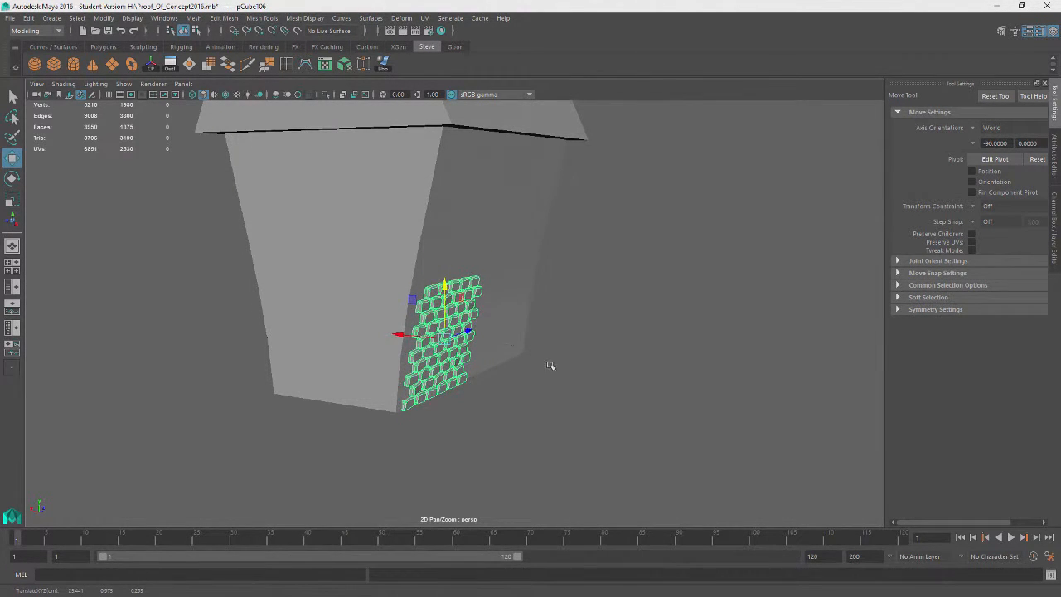
pyautogui.keyDown('alt'); pyautogui.moveTo(550, 365); pyautogui.dragTo(487, 352); pyautogui.keyUp('alt')
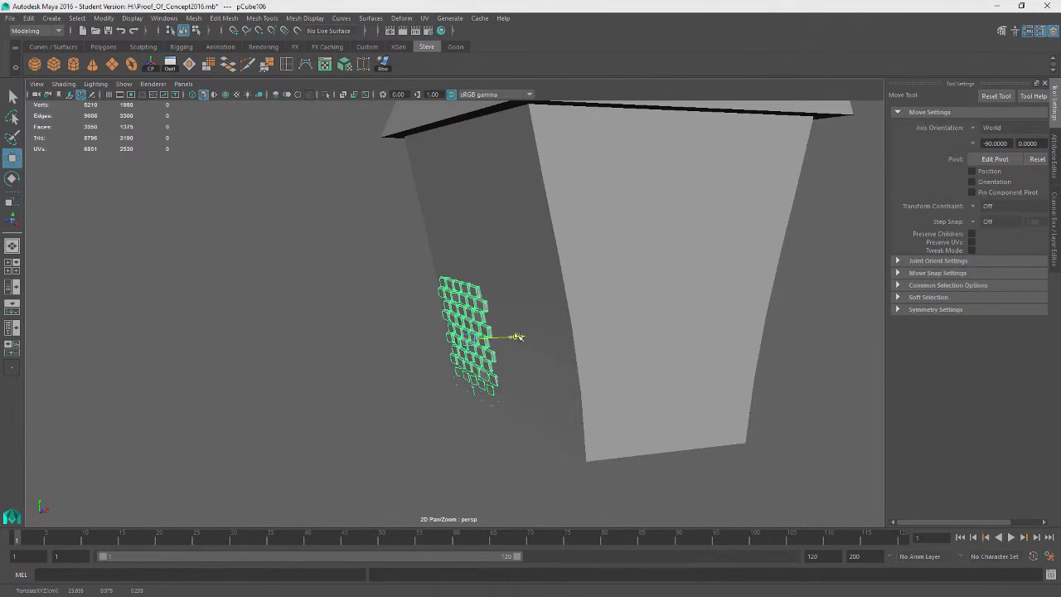
# Rotate a duplicate brick patch on the building front and delete it
pyautogui.press('e')
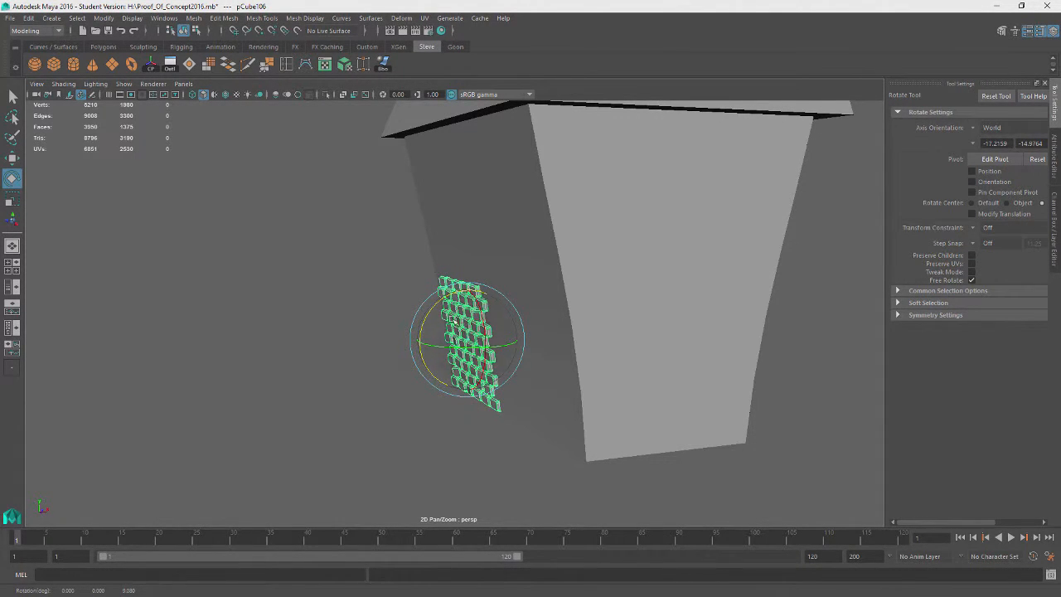
pyautogui.keyDown('alt'); pyautogui.moveTo(452, 321); pyautogui.dragTo(529, 359); pyautogui.keyUp('alt')
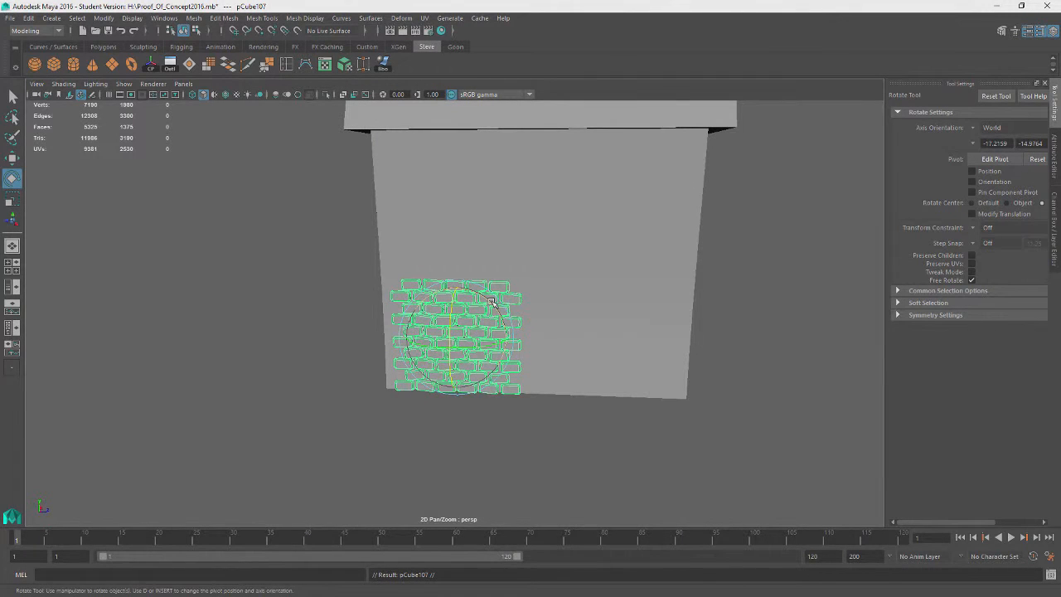
pyautogui.moveTo(493, 302); pyautogui.dragTo(504, 364)
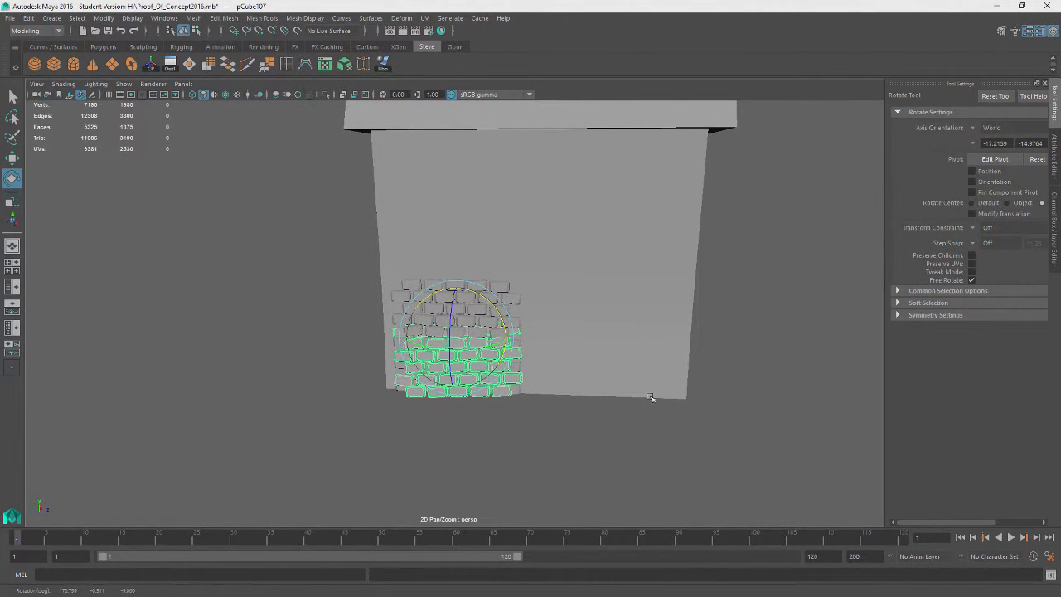
pyautogui.press('Delete')
# Select the side-wall brick patch, duplicate it and move the copy alongside the original
pyautogui.keyDown('alt'); pyautogui.moveTo(486, 329); pyautogui.dragTo(372, 381); pyautogui.keyUp('alt')
pyautogui.click(301, 303)
pyautogui.press('w')
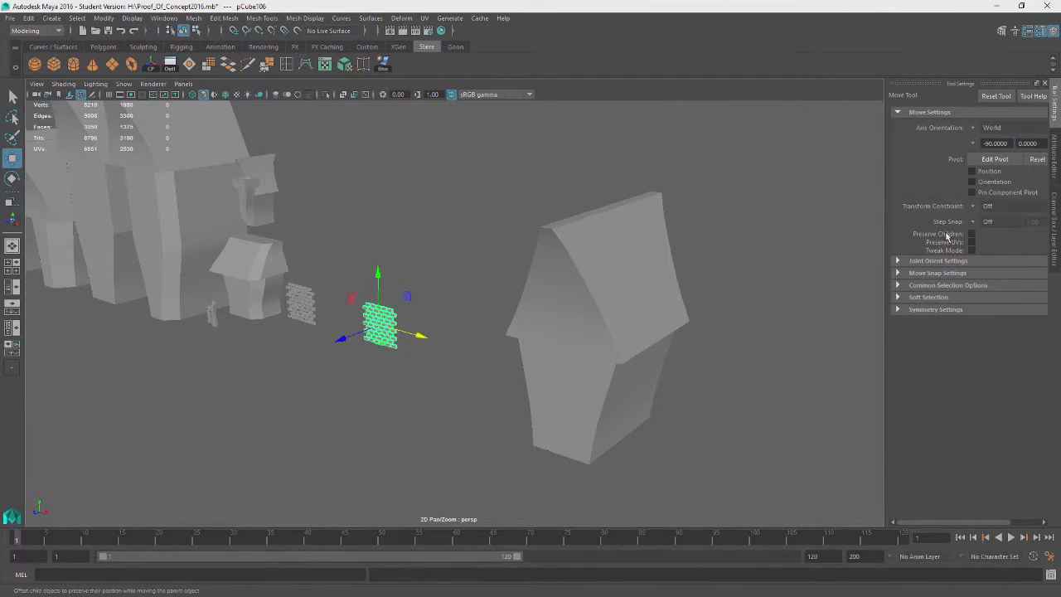
pyautogui.press('r')
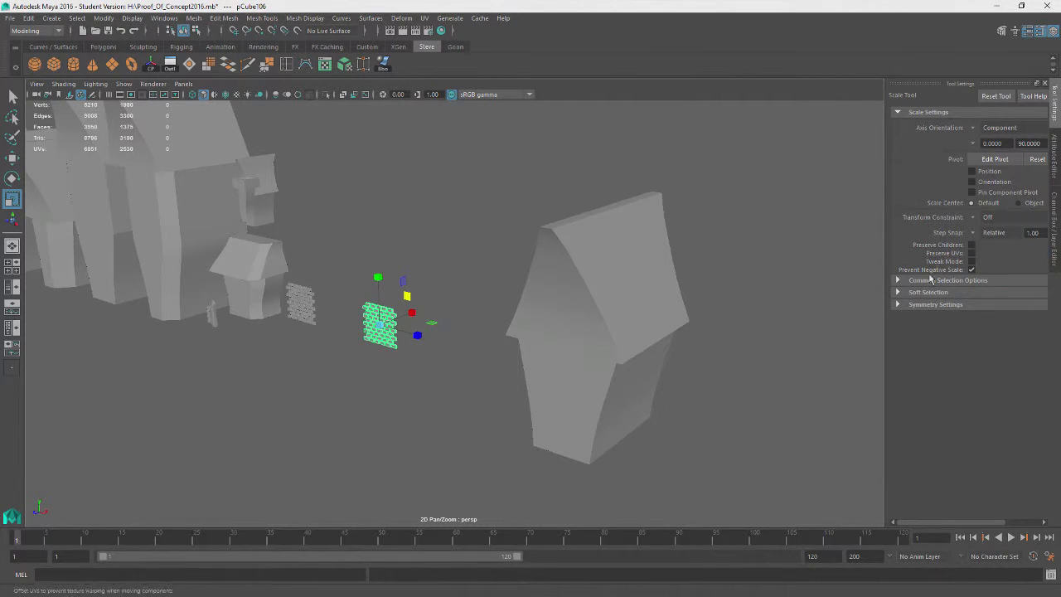
pyautogui.press('e')
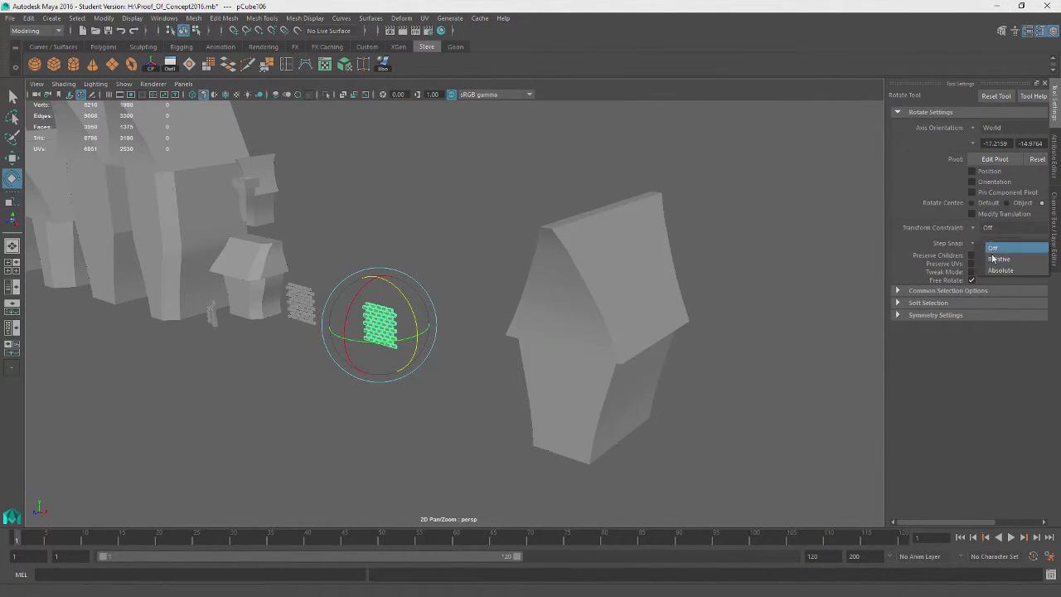
pyautogui.press('r')
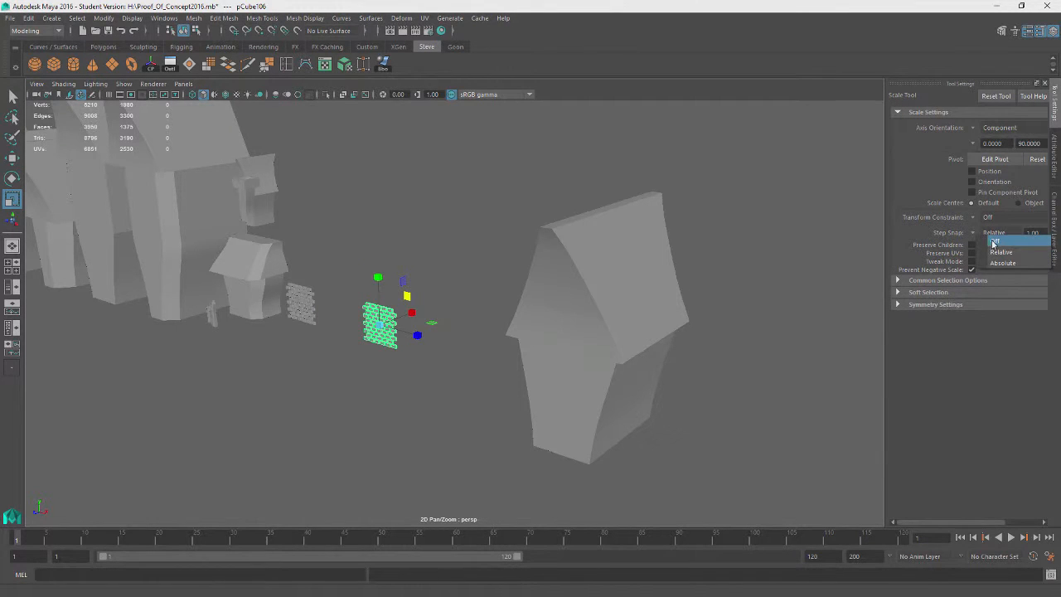
pyautogui.press('e')
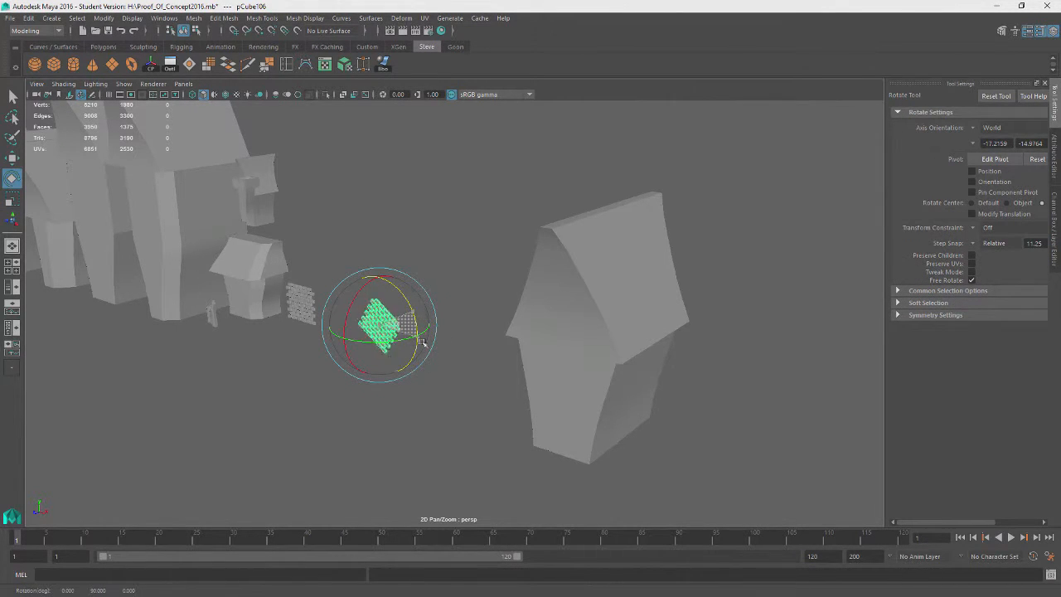
pyautogui.press('f')
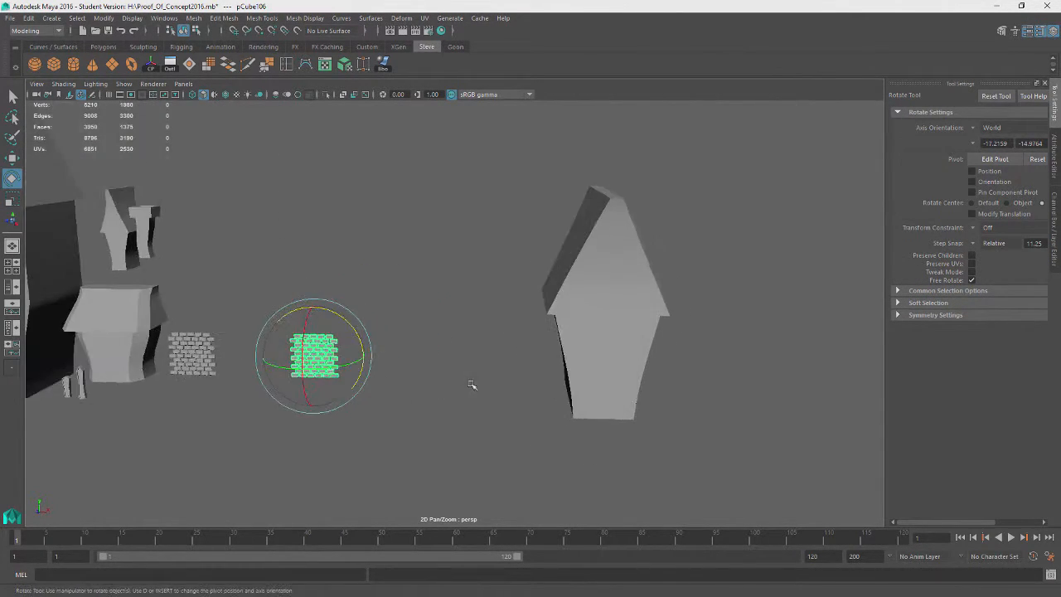
pyautogui.hotkey('ctrl', 'd')
pyautogui.press('w')
pyautogui.moveTo(491, 334); pyautogui.dragTo(745, 335)
# Rotate the copied brick patch in place to vary its brick layout
pyautogui.press('e')
pyautogui.hotkey('ctrl', 'z')
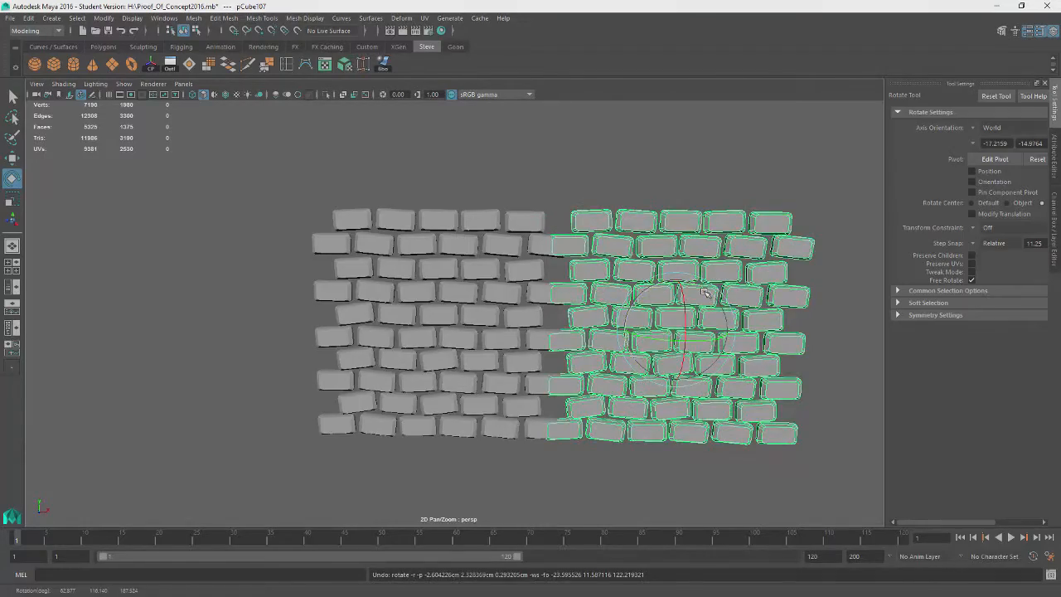
pyautogui.moveTo(708, 285); pyautogui.dragTo(330, 503)
pyautogui.hotkey('ctrl', 'z')
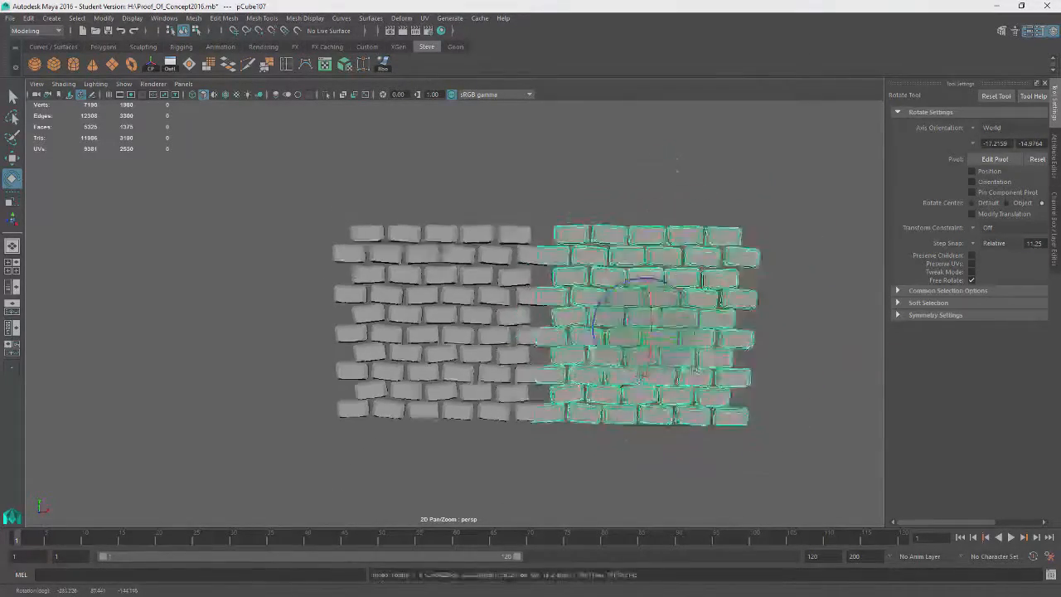
pyautogui.keyDown('alt'); pyautogui.moveTo(721, 307); pyautogui.dragTo(661, 365); pyautogui.keyUp('alt')
pyautogui.press('w')
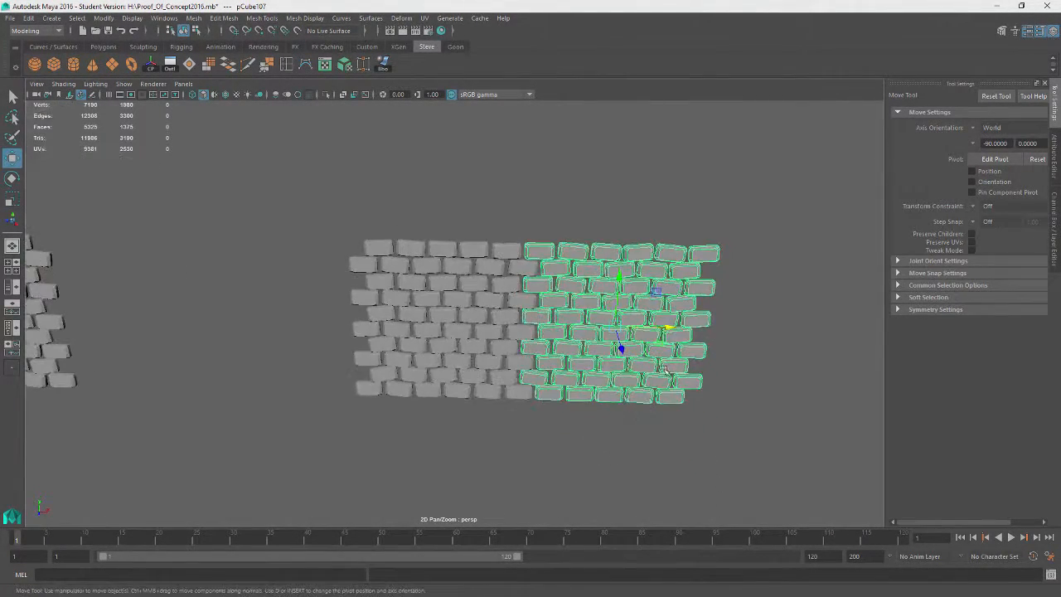
# Select both brick patches, duplicate them and stack the copies above to enlarge the wall
pyautogui.click(672, 472)
pyautogui.keyDown('alt'); pyautogui.moveTo(672, 472); pyautogui.dragTo(693, 461); pyautogui.keyUp('alt')
pyautogui.click(609, 358)
pyautogui.keyDown('shift'); pyautogui.click(450, 345); pyautogui.keyUp('shift')
pyautogui.keyDown('alt'); pyautogui.moveTo(452, 347); pyautogui.dragTo(492, 361); pyautogui.keyUp('alt')
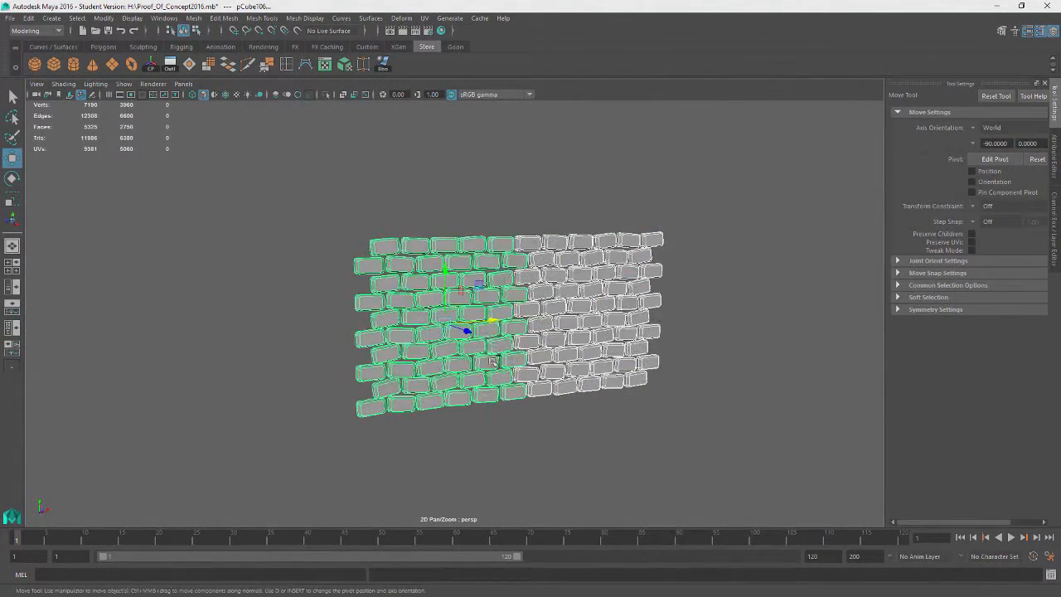
pyautogui.moveTo(452, 264); pyautogui.dragTo(451, 85)
pyautogui.click(676, 414)
pyautogui.keyDown('alt'); pyautogui.moveTo(597, 414); pyautogui.dragTo(638, 390); pyautogui.keyUp('alt')
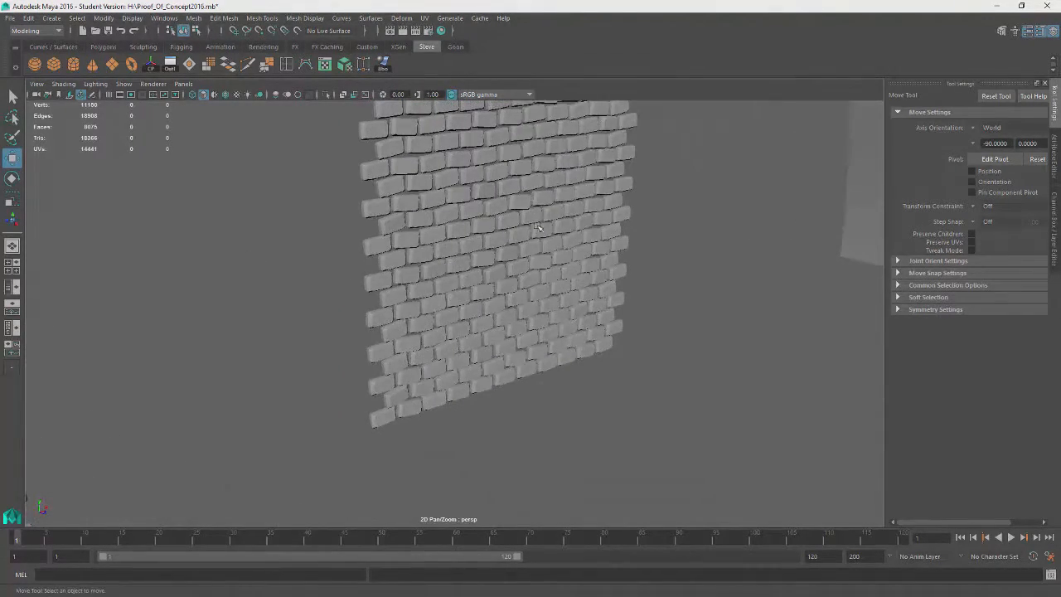
# Select all the brick patches and combine them into one wall mesh
pyautogui.click(571, 178)
pyautogui.keyDown('shift'); pyautogui.click(557, 278); pyautogui.keyUp('shift')
pyautogui.keyDown('shift'); pyautogui.click(476, 343); pyautogui.keyUp('shift')
pyautogui.keyDown('shift'); pyautogui.click(457, 234); pyautogui.keyUp('shift')
pyautogui.keyDown('alt'); pyautogui.moveTo(289, 371); pyautogui.dragTo(391, 319); pyautogui.keyUp('alt')
pyautogui.click(189, 21)
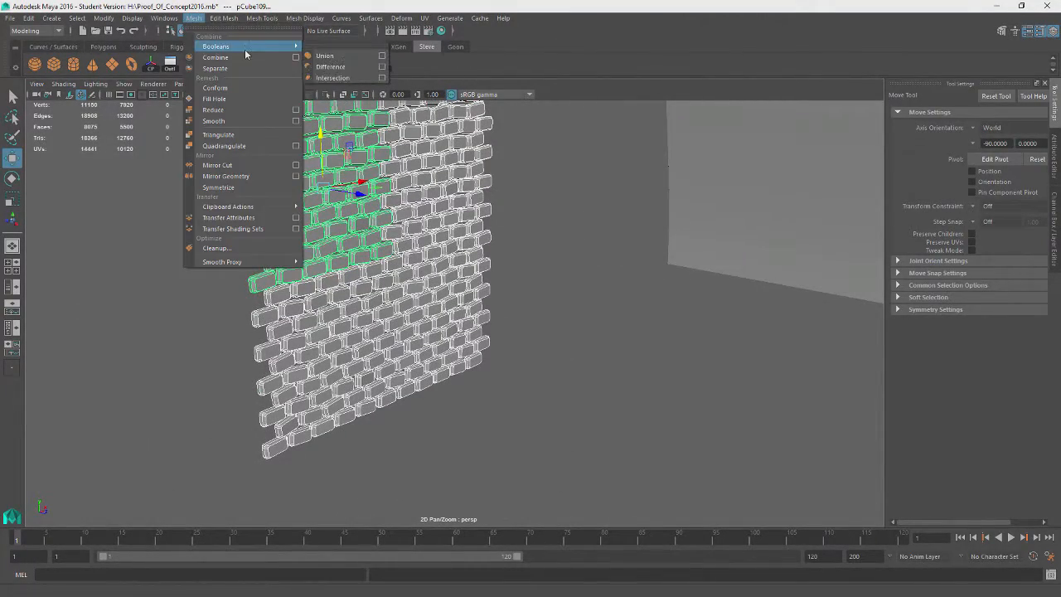
pyautogui.click(237, 58)
# Center the combined wall's pivot, then rotate and move it toward the building's side face
pyautogui.keyDown('alt'); pyautogui.moveTo(605, 295); pyautogui.dragTo(520, 303); pyautogui.keyUp('alt')
pyautogui.press('e')
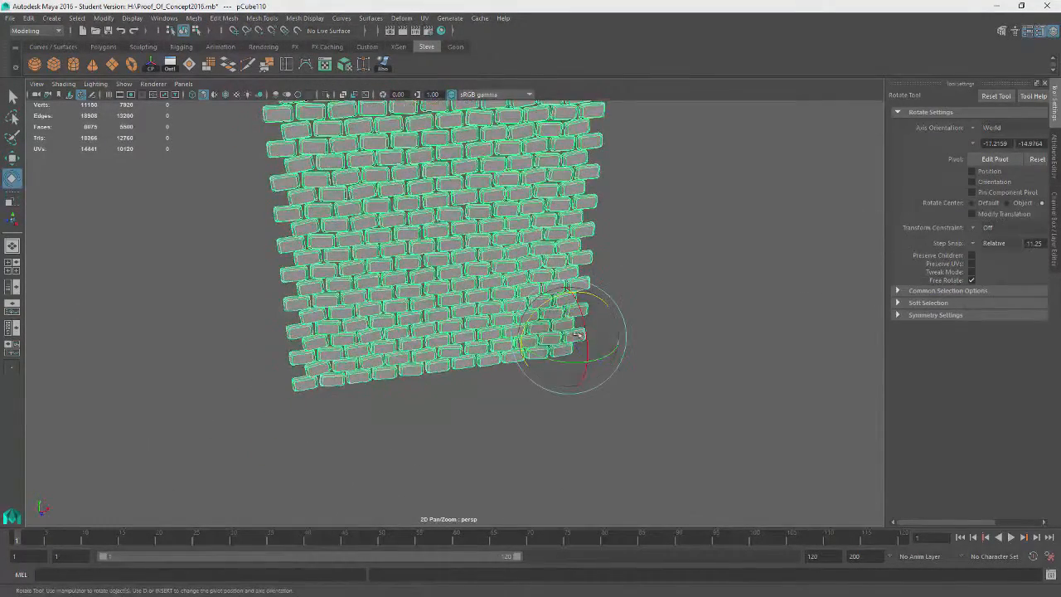
pyautogui.click(152, 64)
pyautogui.moveTo(464, 248); pyautogui.dragTo(759, 325)
pyautogui.press('w')
pyautogui.keyDown('alt'); pyautogui.moveTo(758, 325); pyautogui.dragTo(646, 346, button='middle'); pyautogui.keyUp('alt')
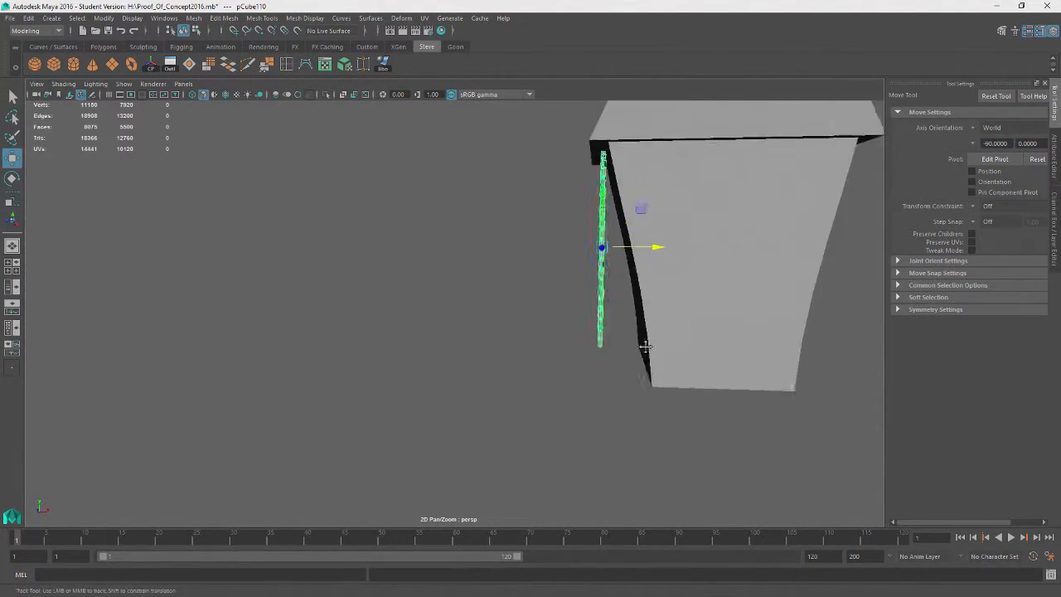
# Position the brick wall flush against the building's side face
pyautogui.keyDown('alt'); pyautogui.moveTo(645, 347); pyautogui.dragTo(640, 350); pyautogui.keyUp('alt')
pyautogui.keyDown('alt'); pyautogui.moveTo(484, 316); pyautogui.dragTo(414, 326); pyautogui.keyUp('alt')
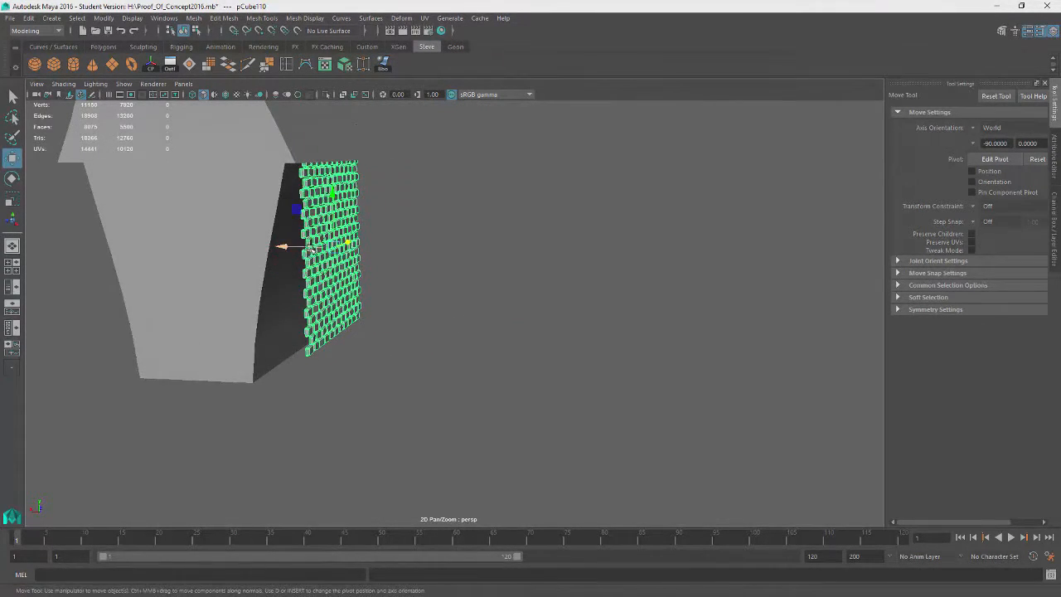
pyautogui.press('e')
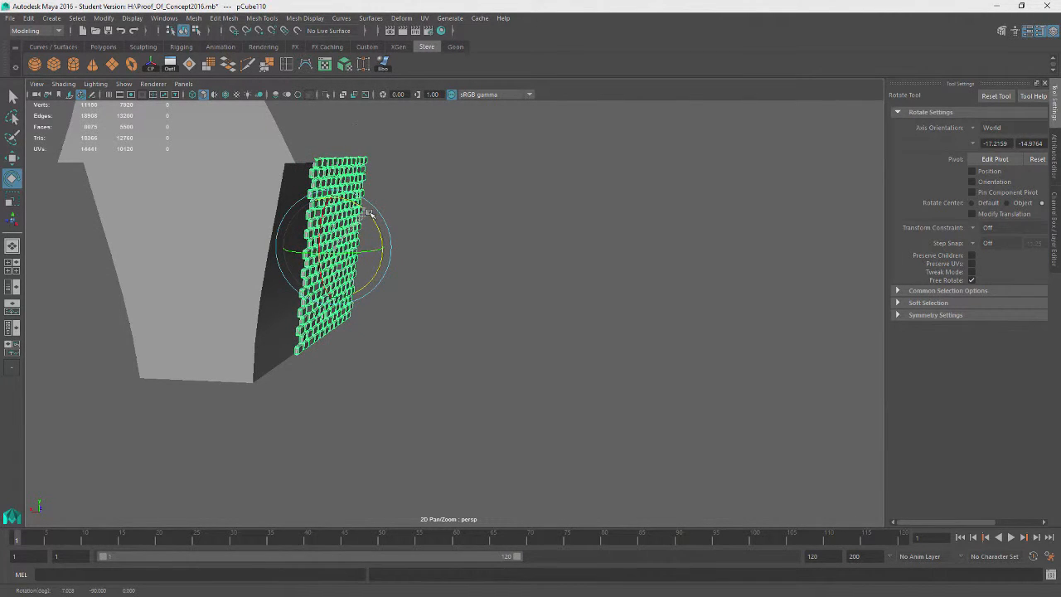
pyautogui.press('w')
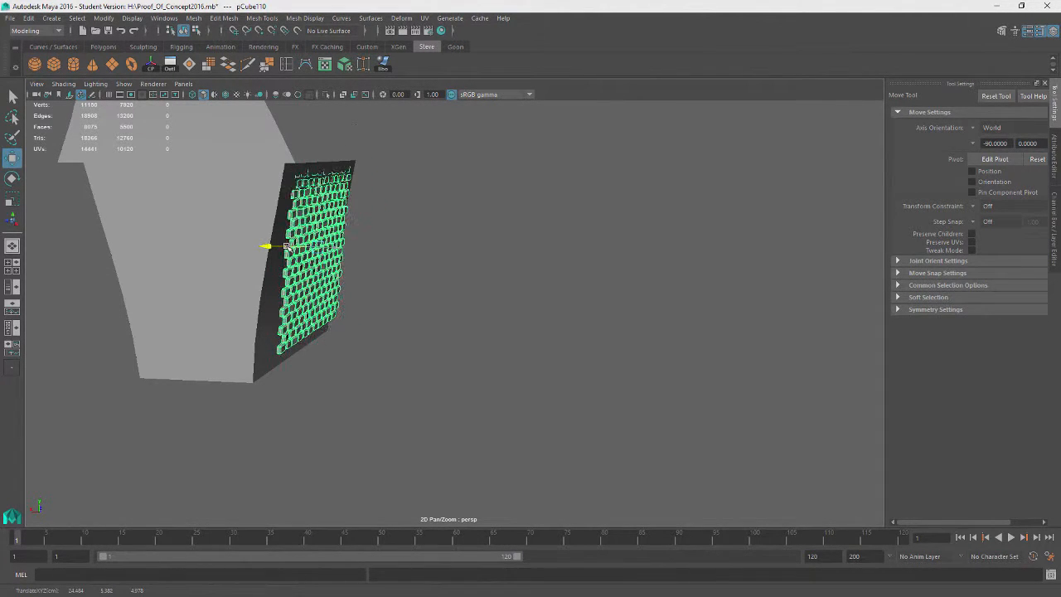
pyautogui.keyDown('alt'); pyautogui.moveTo(318, 218); pyautogui.dragTo(287, 283); pyautogui.keyUp('alt')
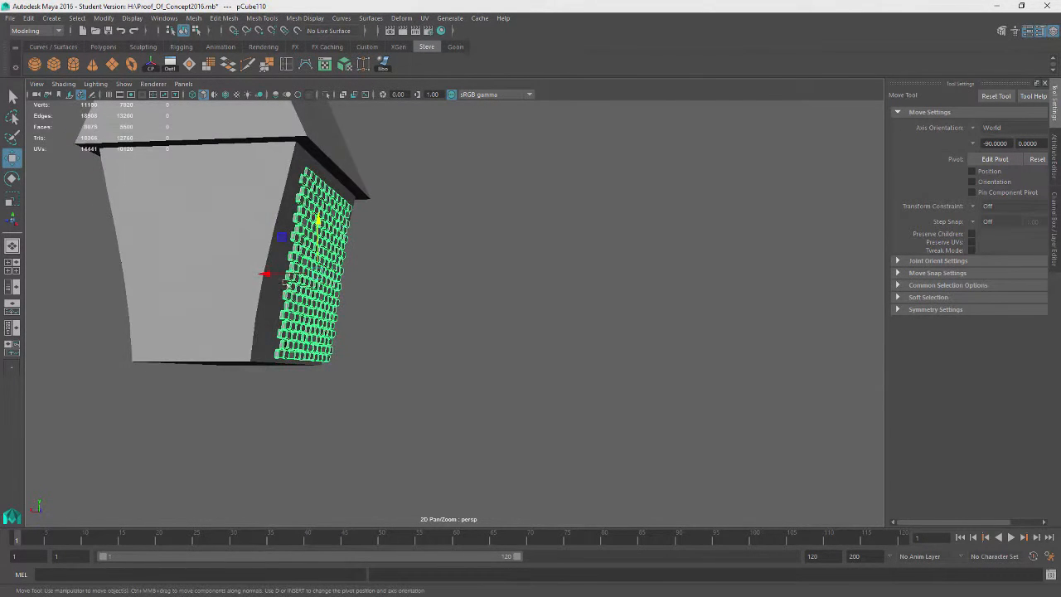
# Rotate the combined brick wall to align it with the building's side face
pyautogui.press('e')
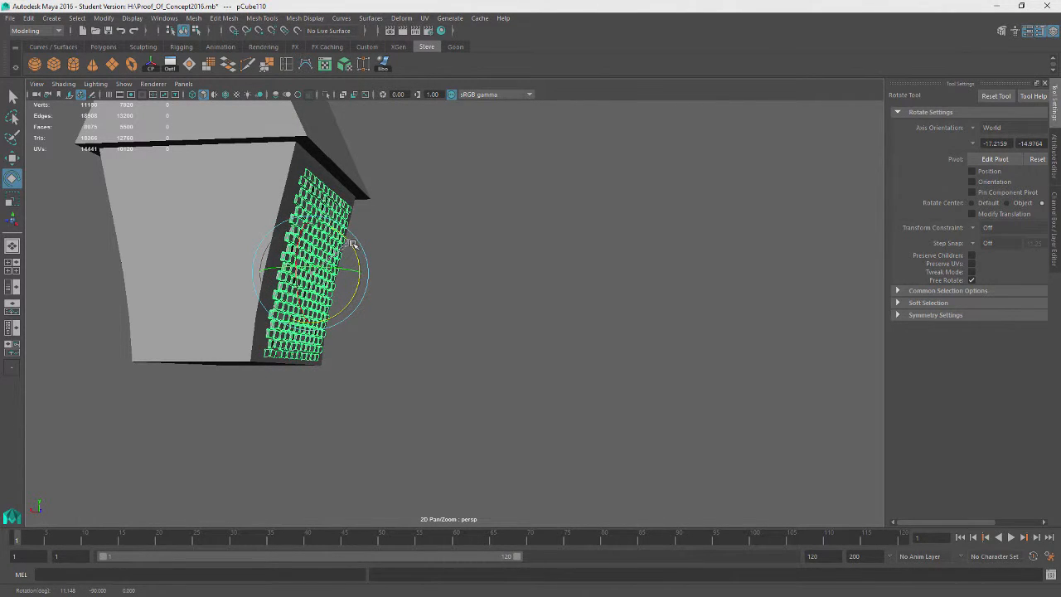
pyautogui.click(509, 254)
pyautogui.keyDown('alt'); pyautogui.moveTo(509, 255); pyautogui.dragTo(506, 387); pyautogui.keyUp('alt')
pyautogui.keyDown('alt'); pyautogui.moveTo(507, 386); pyautogui.dragTo(522, 388, button='right'); pyautogui.keyUp('alt')
pyautogui.keyDown('alt'); pyautogui.moveTo(522, 387); pyautogui.dragTo(451, 379); pyautogui.keyUp('alt')
pyautogui.keyDown('alt'); pyautogui.moveTo(450, 379); pyautogui.dragTo(551, 523, button='middle'); pyautogui.keyUp('alt')
pyautogui.keyDown('alt'); pyautogui.moveTo(552, 523); pyautogui.dragTo(517, 452); pyautogui.keyUp('alt')
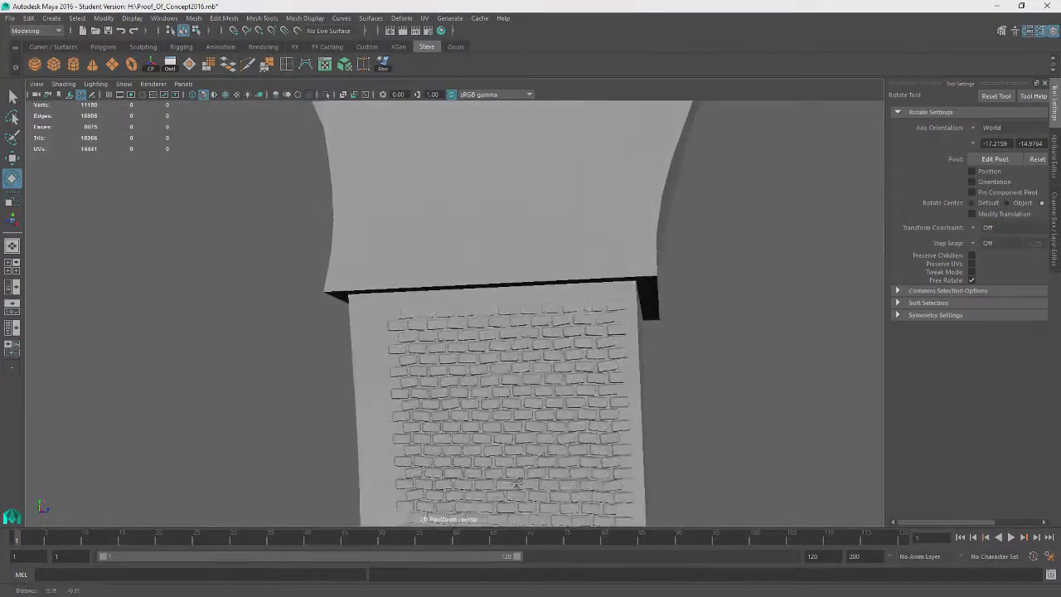
pyautogui.keyDown('alt'); pyautogui.moveTo(517, 452); pyautogui.dragTo(497, 365, button='middle'); pyautogui.keyUp('alt')
pyautogui.click(497, 365)
pyautogui.keyDown('alt'); pyautogui.moveTo(498, 366); pyautogui.dragTo(426, 417); pyautogui.keyUp('alt')
pyautogui.press('w')
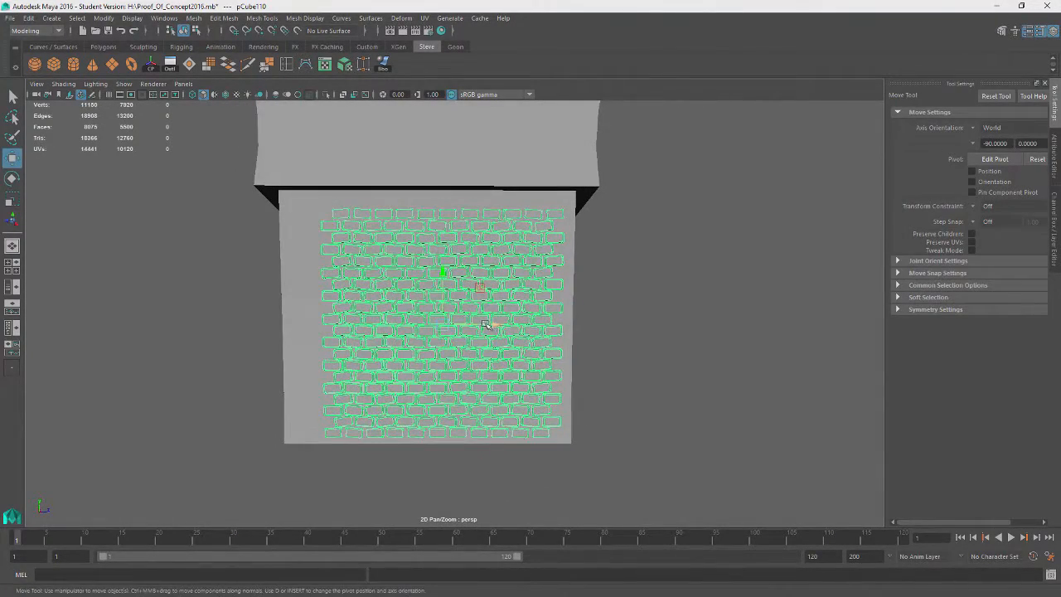
# Soft-select a patch of brick faces near the wall's centre and shift it to make the surface uneven
pyautogui.click(632, 348)
pyautogui.keyDown('alt'); pyautogui.moveTo(633, 348); pyautogui.dragTo(611, 256); pyautogui.keyUp('alt')
pyautogui.click(479, 319)
pyautogui.click(611, 256)
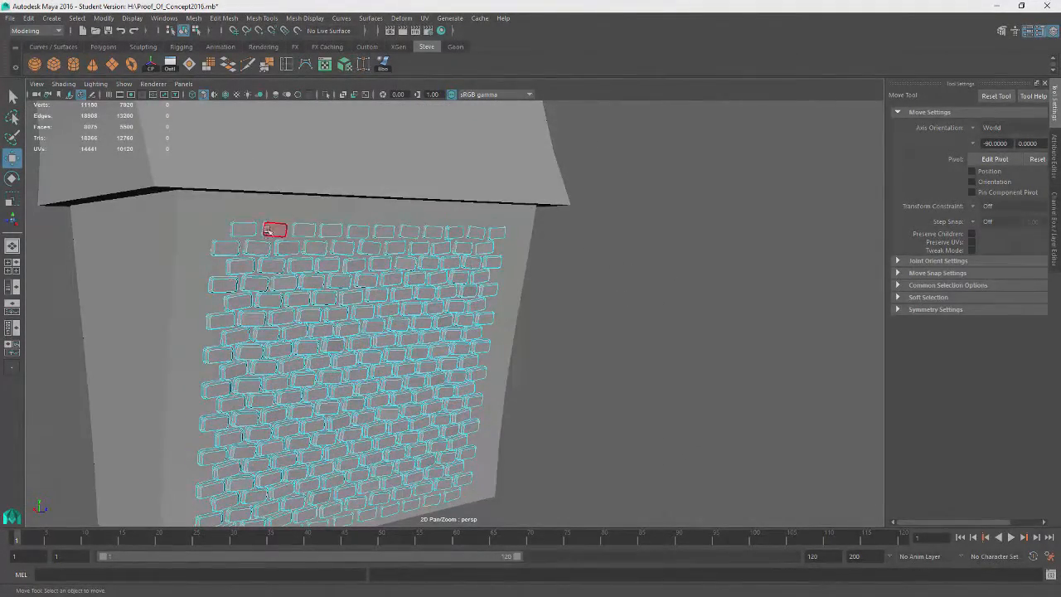
pyautogui.moveTo(365, 343); pyautogui.dragTo(400, 341)
pyautogui.keyDown('alt'); pyautogui.moveTo(267, 202); pyautogui.dragTo(286, 344); pyautogui.keyUp('alt')
pyautogui.doubleClick(339, 431)
pyautogui.moveTo(435, 463)
pyautogui.keyDown('alt'); pyautogui.mouseDown()
pyautogui.moveTo(453, 453)
pyautogui.moveTo(436, 459)
pyautogui.mouseUp(); pyautogui.keyUp('alt')
pyautogui.moveTo(561, 451); pyautogui.dragTo(489, 457, button='middle')
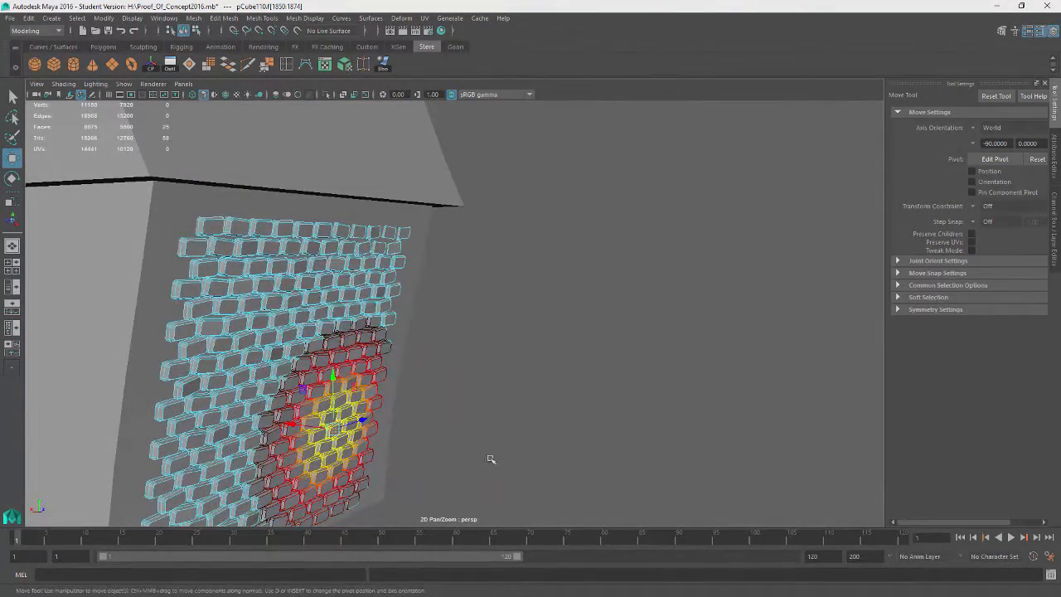
pyautogui.keyDown('alt'); pyautogui.moveTo(490, 457); pyautogui.dragTo(514, 377); pyautogui.keyUp('alt')
pyautogui.moveTo(284, 355); pyautogui.dragTo(281, 357)
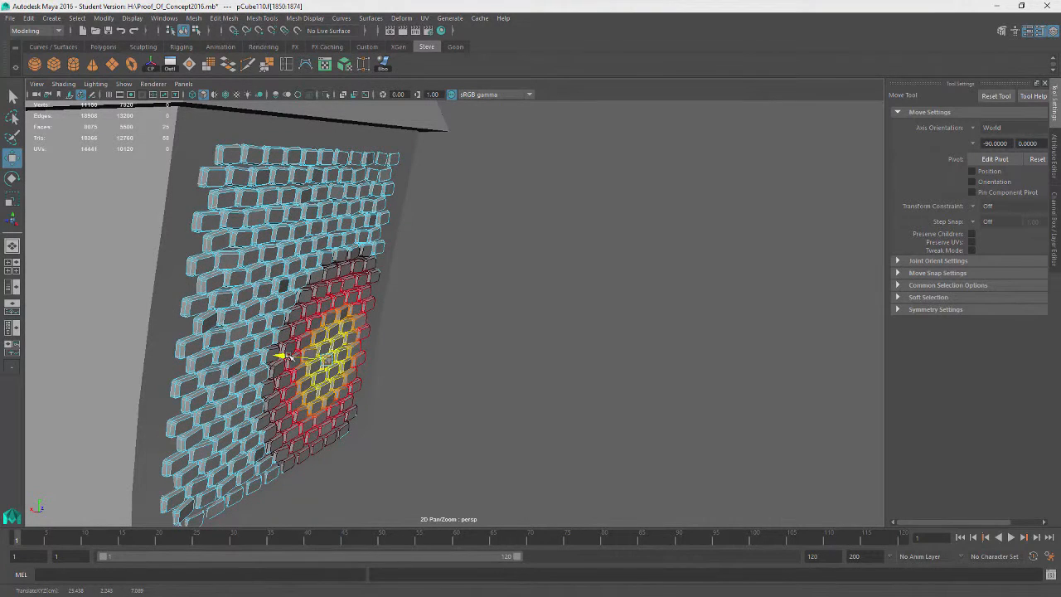
# Soft-select a brick patch on the wall's left side and nudge it slightly
pyautogui.doubleClick(232, 309)
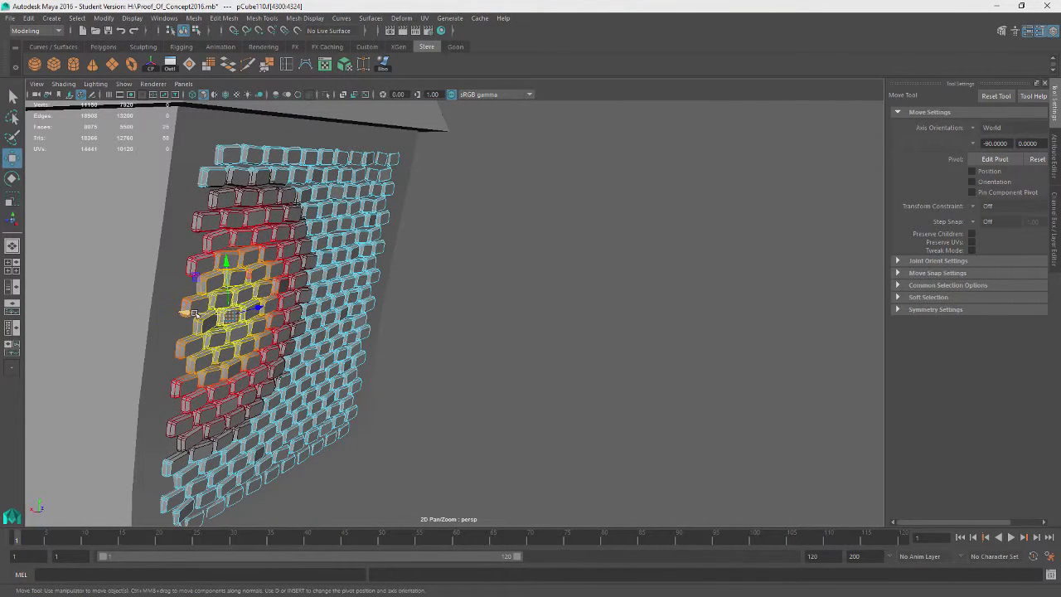
pyautogui.moveTo(194, 312); pyautogui.dragTo(191, 312)
pyautogui.click(485, 347)
pyautogui.keyDown('alt'); pyautogui.moveTo(508, 371); pyautogui.dragTo(507, 427); pyautogui.keyUp('alt')
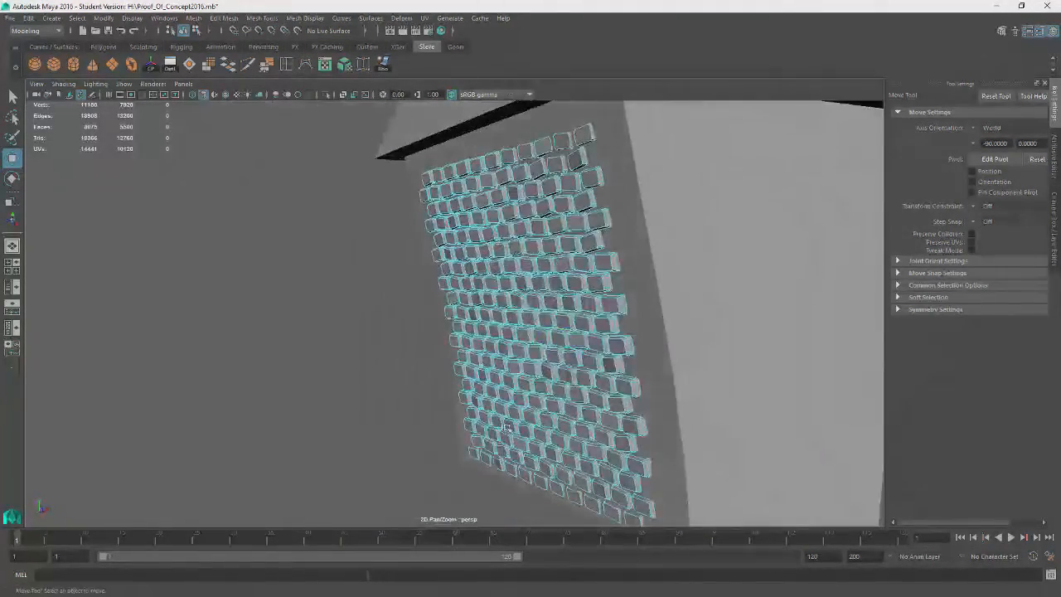
# Soft-select further brick patches and push them in and out of the wall plane, undoing one change
pyautogui.doubleClick(568, 225)
pyautogui.keyDown('alt'); pyautogui.moveTo(568, 225); pyautogui.dragTo(601, 289); pyautogui.keyUp('alt')
pyautogui.moveTo(540, 221); pyautogui.dragTo(551, 227)
pyautogui.keyDown('alt'); pyautogui.moveTo(358, 341); pyautogui.dragTo(303, 350); pyautogui.keyUp('alt')
pyautogui.doubleClick(298, 368)
pyautogui.hotkey('ctrl', 'z')
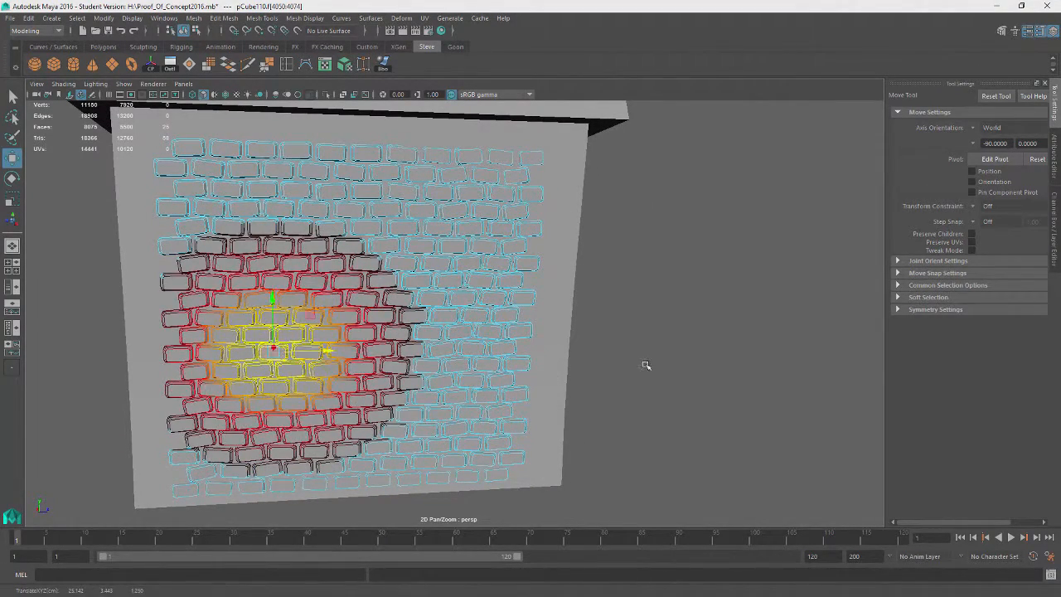
pyautogui.click(646, 365)
pyautogui.keyDown('alt'); pyautogui.moveTo(646, 365); pyautogui.dragTo(305, 394); pyautogui.keyUp('alt')
pyautogui.keyDown('alt'); pyautogui.moveTo(486, 386); pyautogui.dragTo(564, 373); pyautogui.keyUp('alt')
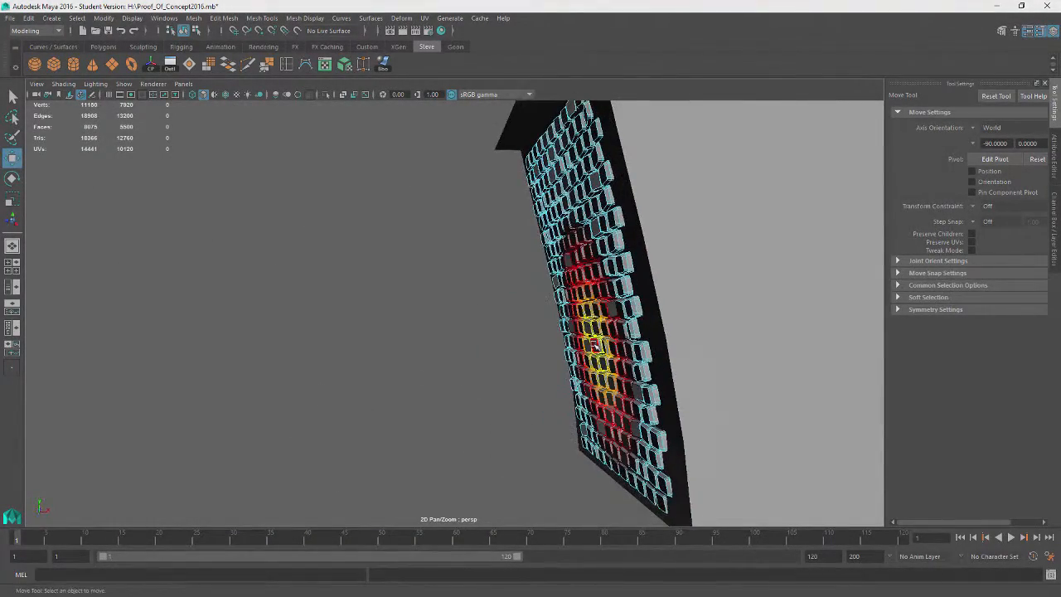
pyautogui.moveTo(536, 406); pyautogui.dragTo(585, 424)
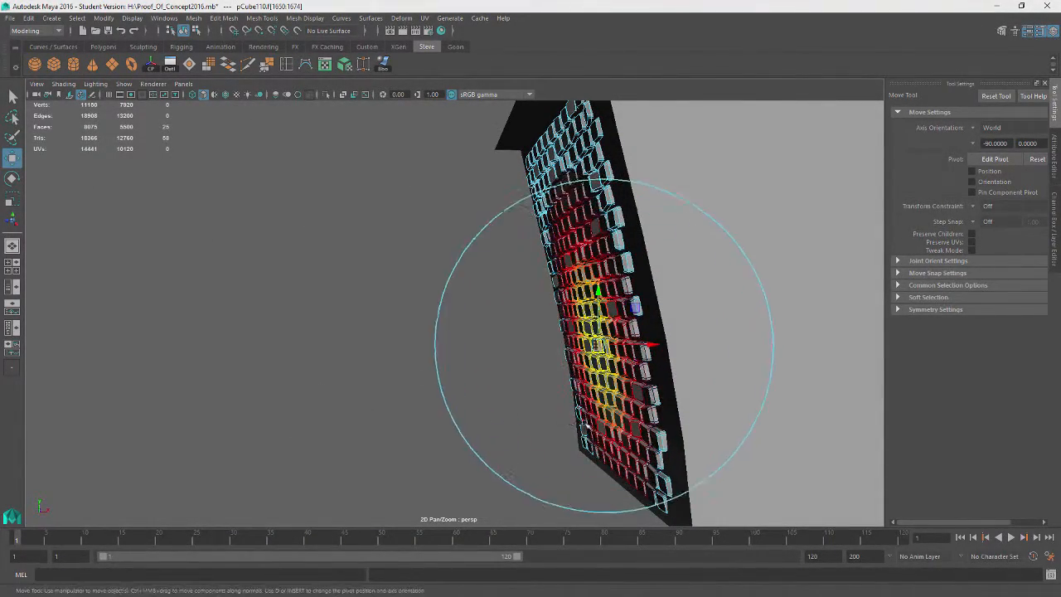
pyautogui.moveTo(655, 344); pyautogui.dragTo(673, 350)
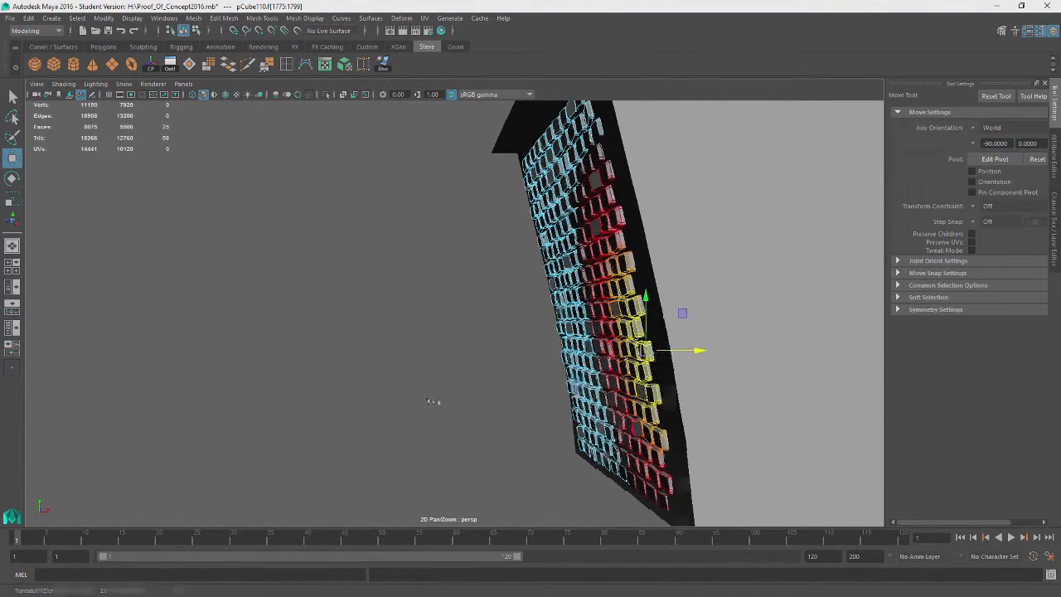
# Soft-select another brick patch on the left side, nudge it slightly and clear the selection
pyautogui.keyDown('alt'); pyautogui.moveTo(433, 402); pyautogui.dragTo(597, 406); pyautogui.keyUp('alt')
pyautogui.keyDown('alt'); pyautogui.moveTo(596, 406); pyautogui.dragTo(744, 403, button='middle'); pyautogui.keyUp('alt')
pyautogui.keyDown('alt'); pyautogui.moveTo(744, 403); pyautogui.dragTo(800, 404); pyautogui.keyUp('alt')
pyautogui.click(351, 292)
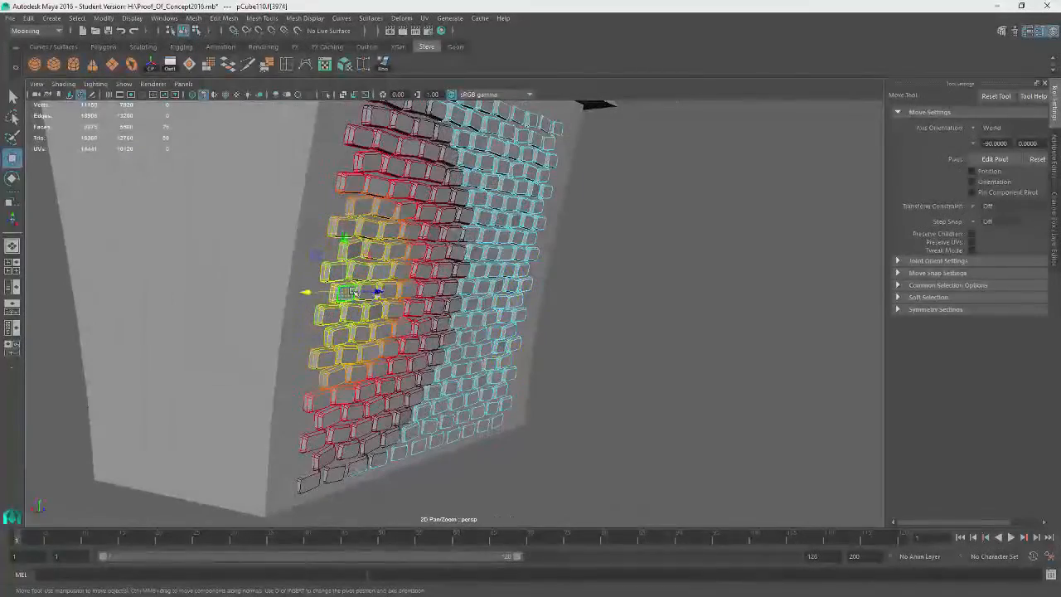
pyautogui.moveTo(316, 291); pyautogui.dragTo(312, 290)
pyautogui.click(689, 270)
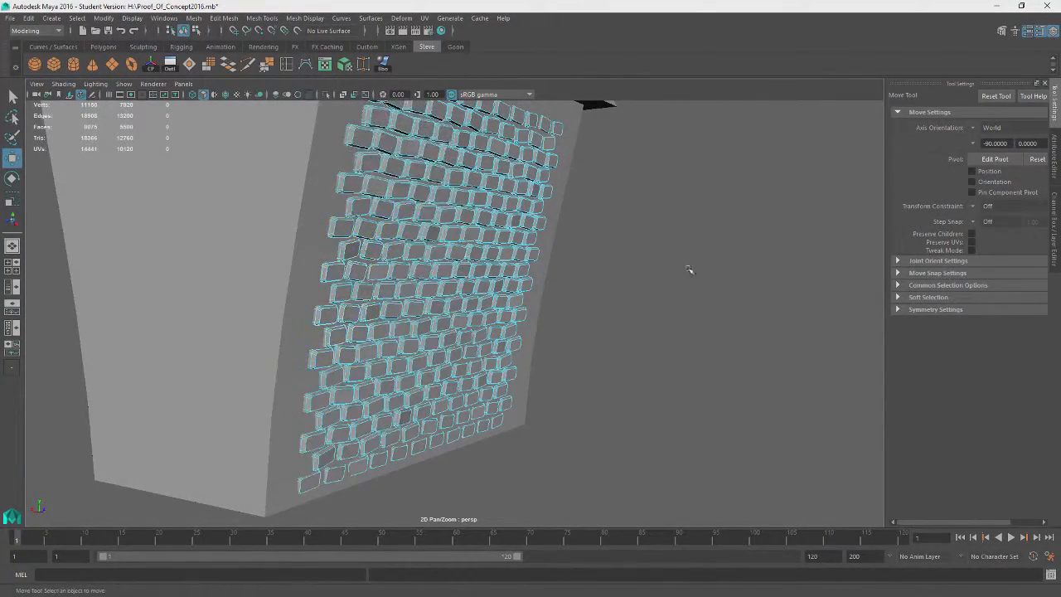
# Orbit around the building to inspect the fitted brick wall from several angles
pyautogui.keyDown('alt'); pyautogui.moveTo(688, 270); pyautogui.dragTo(571, 264); pyautogui.keyUp('alt')
pyautogui.moveTo(657, 253); pyautogui.dragTo(711, 237, button='right')
pyautogui.keyDown('alt'); pyautogui.moveTo(711, 237); pyautogui.dragTo(530, 340); pyautogui.keyUp('alt')
pyautogui.click(484, 352)
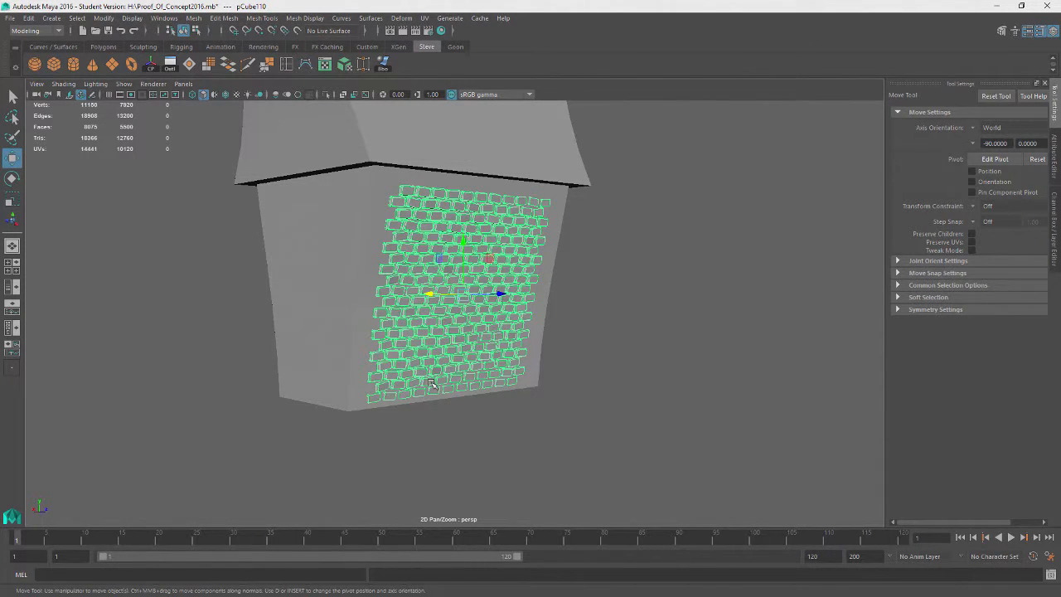
pyautogui.click(621, 386)
pyautogui.keyDown('alt'); pyautogui.moveTo(621, 386); pyautogui.dragTo(554, 408); pyautogui.keyUp('alt')
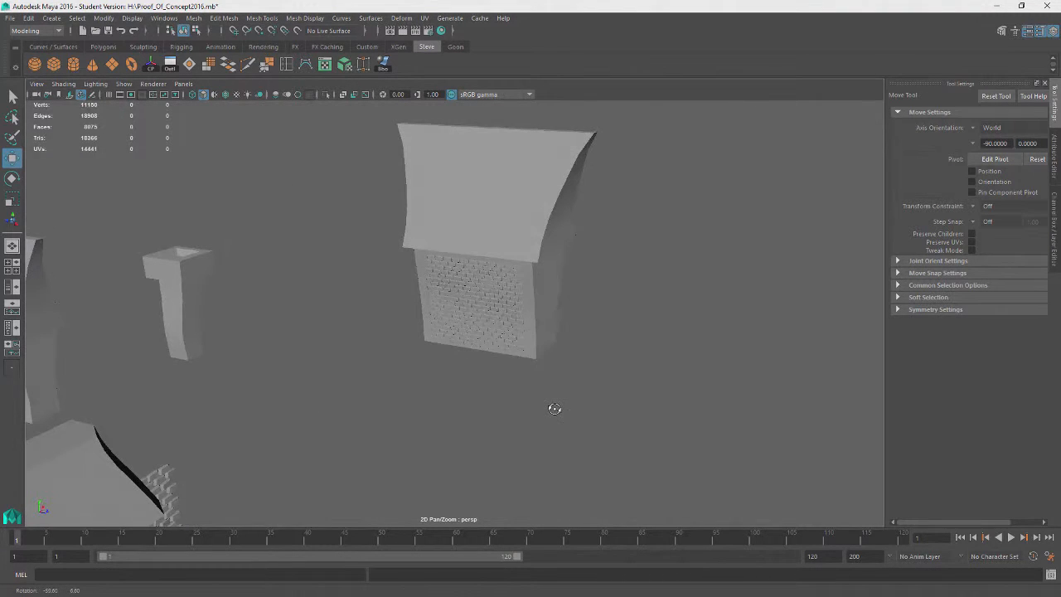
pyautogui.click(459, 292)
pyautogui.keyDown('alt'); pyautogui.moveTo(431, 379); pyautogui.dragTo(594, 393); pyautogui.keyUp('alt')
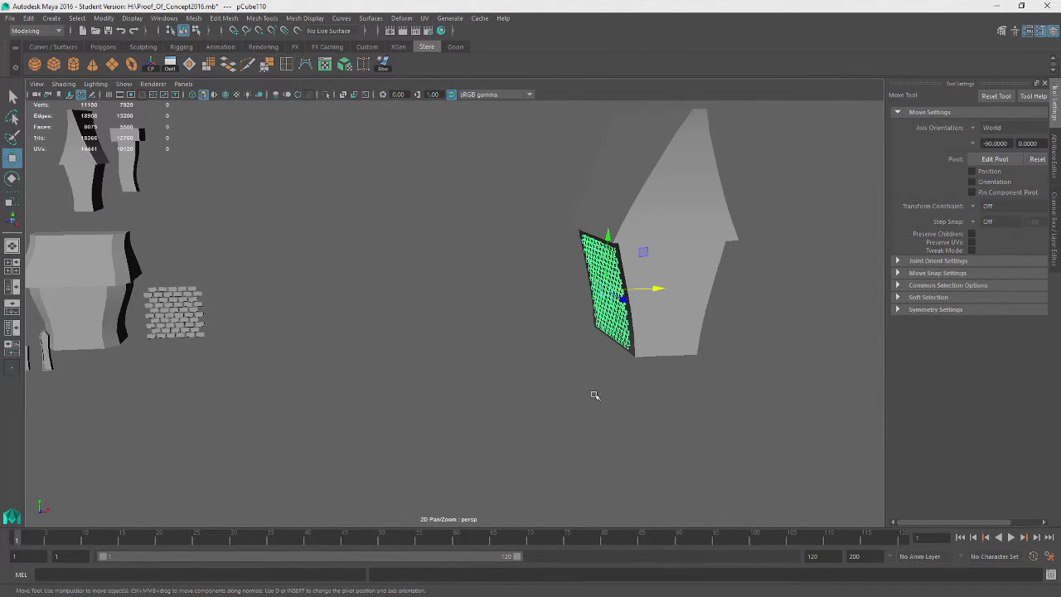
pyautogui.keyDown('alt'); pyautogui.moveTo(455, 318); pyautogui.dragTo(486, 327); pyautogui.keyUp('alt')
pyautogui.click(485, 334)
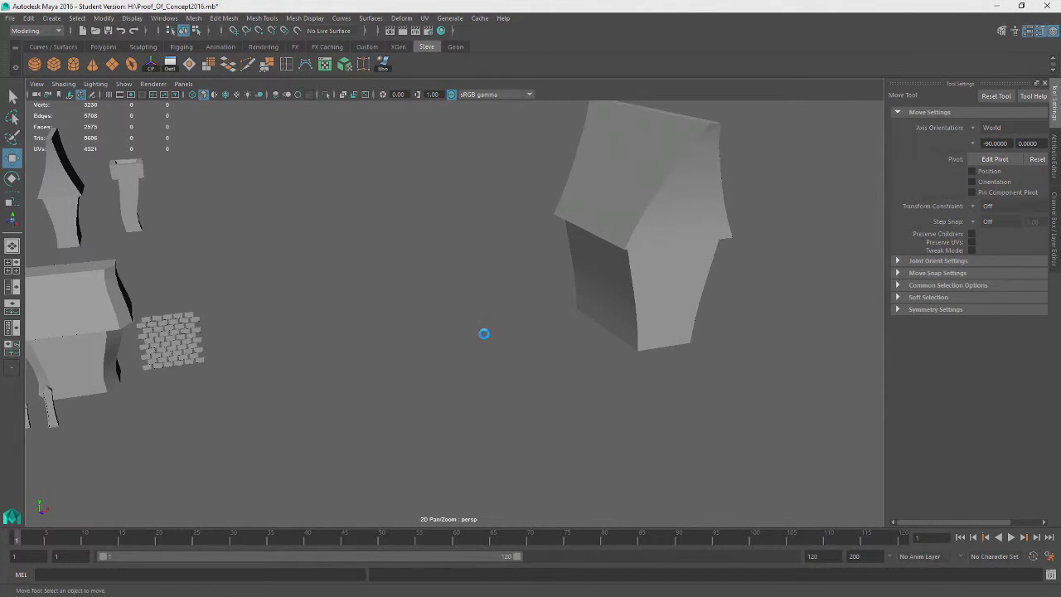
# Save the scene file
pyautogui.press('q')
pyautogui.hotkey('ctrl', 's')
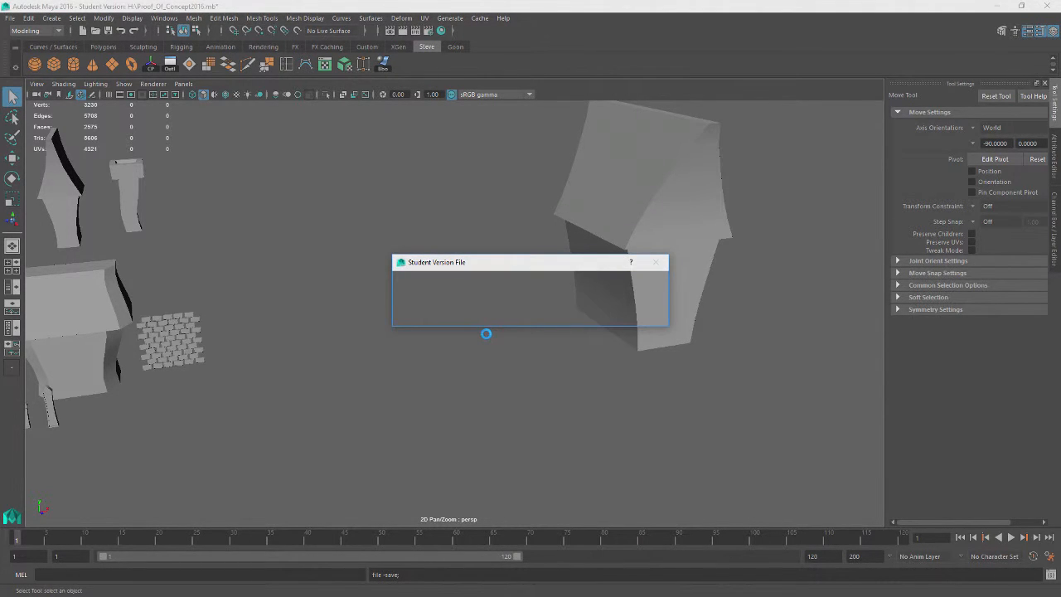
pyautogui.click(518, 313)
# Create a new polygon cube and frame it in the view
pyautogui.press('w')
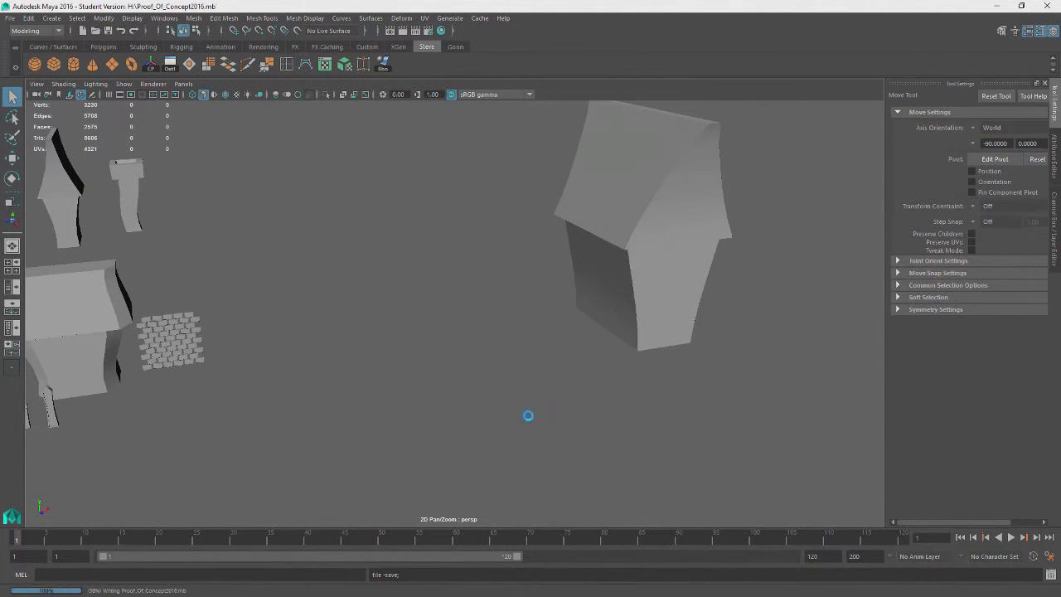
pyautogui.keyDown('alt'); pyautogui.moveTo(525, 414); pyautogui.dragTo(449, 417); pyautogui.keyUp('alt')
pyautogui.click(55, 65)
pyautogui.scroll(-4, 488, 388)
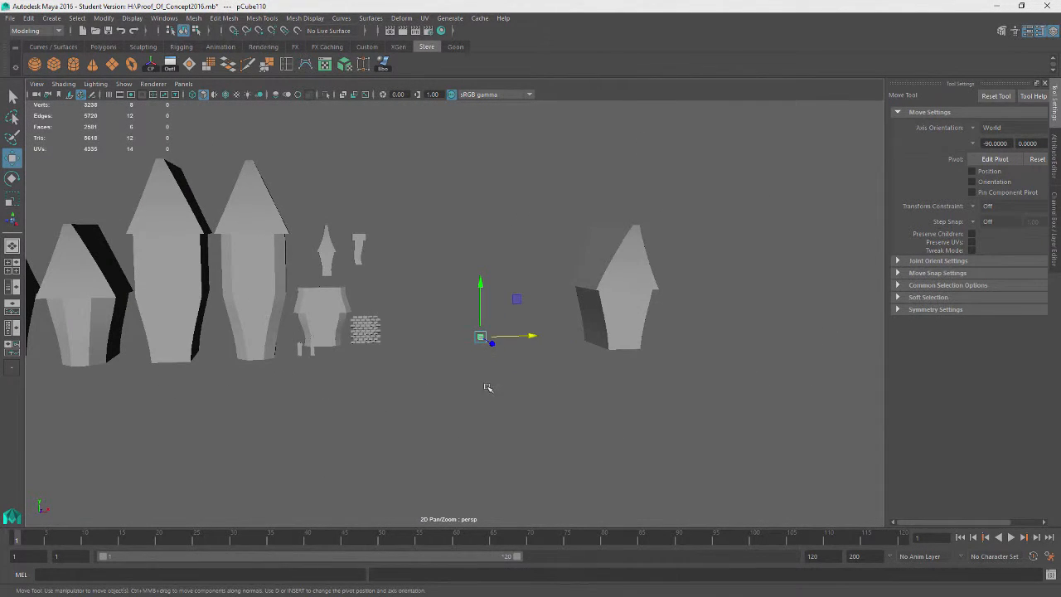
pyautogui.moveTo(522, 340); pyautogui.dragTo(586, 467)
pyautogui.press('f')
# Select the new cube's top face
pyautogui.keyDown('alt'); pyautogui.moveTo(585, 467); pyautogui.dragTo(518, 388, button='right'); pyautogui.keyUp('alt')
pyautogui.moveTo(502, 320); pyautogui.dragTo(691, 256)
pyautogui.moveTo(692, 255); pyautogui.dragTo(691, 280, button='right')
pyautogui.click(587, 272)
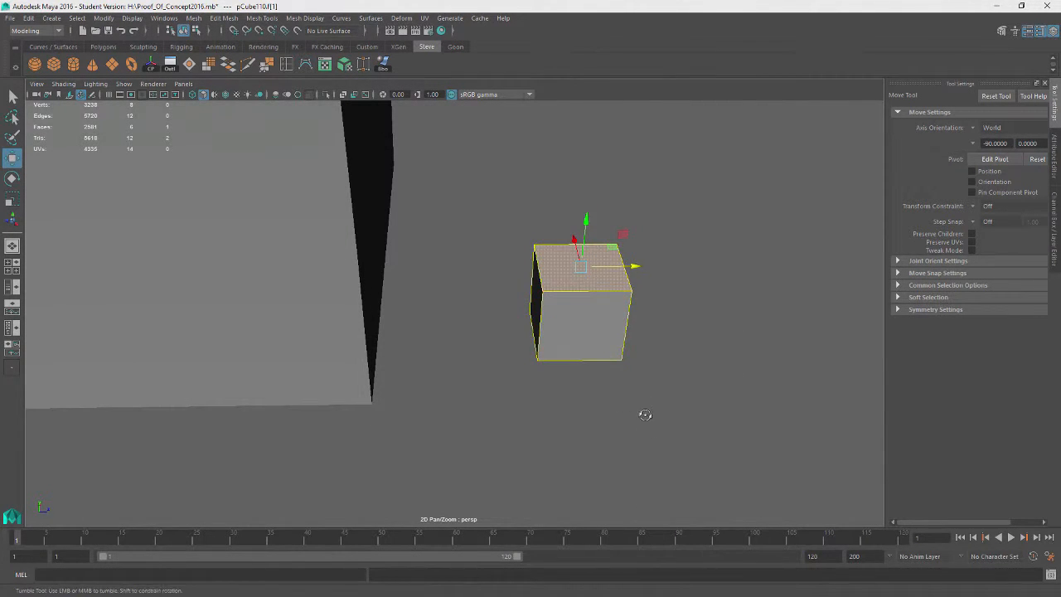
pyautogui.keyDown('alt'); pyautogui.moveTo(639, 414); pyautogui.dragTo(683, 397); pyautogui.keyUp('alt')
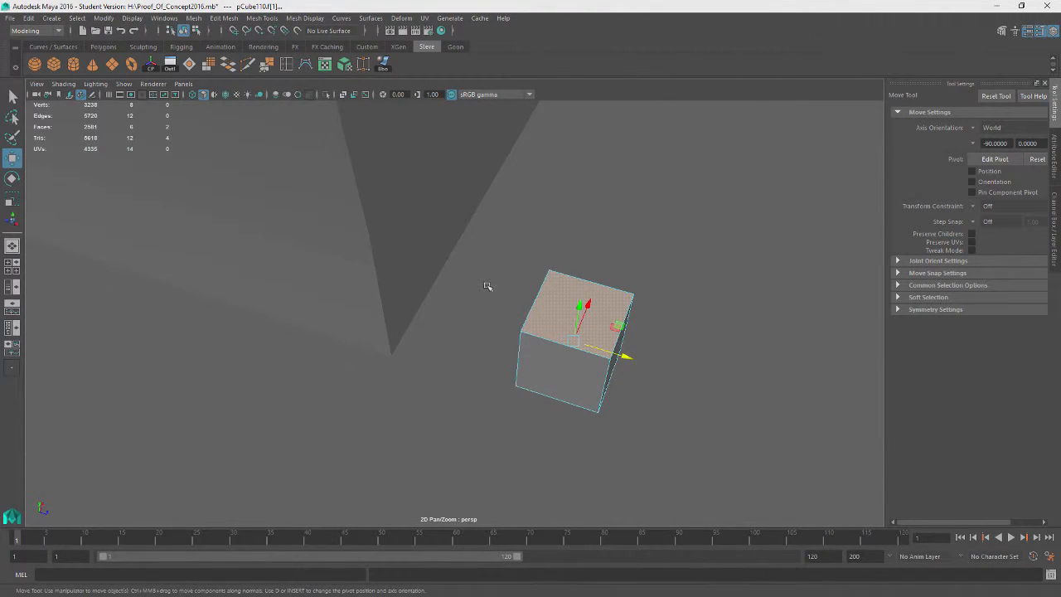
pyautogui.click(194, 18)
pyautogui.click(695, 248)
pyautogui.keyDown('alt'); pyautogui.moveTo(703, 254); pyautogui.dragTo(639, 282); pyautogui.keyUp('alt')
pyautogui.click(535, 365)
pyautogui.keyDown('alt'); pyautogui.moveTo(275, 433); pyautogui.dragTo(370, 348); pyautogui.keyUp('alt')
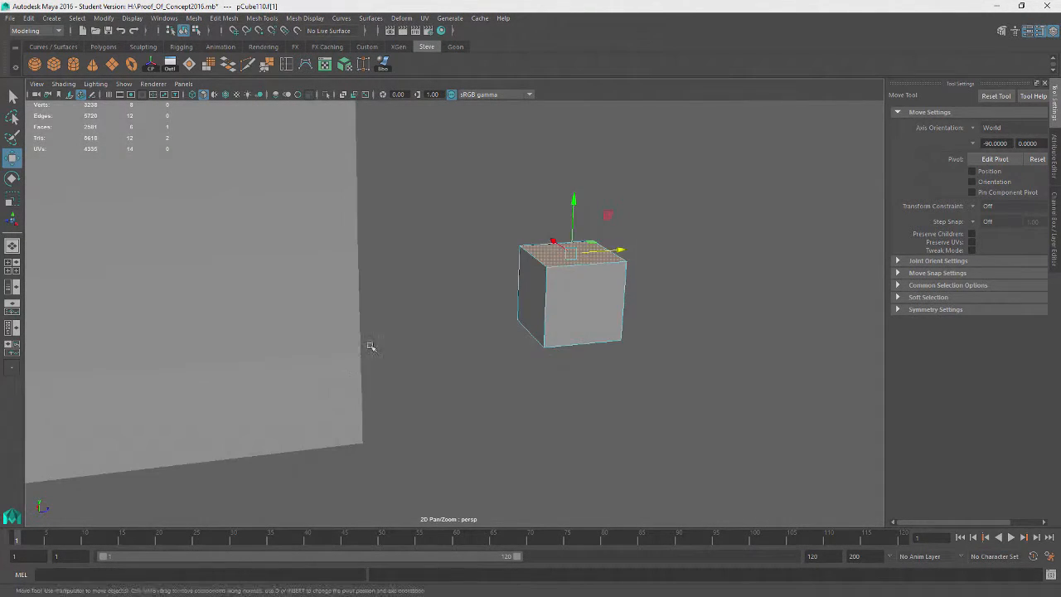
# Extrude the cube's top face a small distance
pyautogui.moveTo(567, 266)
pyautogui.keyDown('alt'); pyautogui.mouseDown()
pyautogui.moveTo(506, 260)
pyautogui.moveTo(565, 284)
pyautogui.mouseUp(); pyautogui.keyUp('alt')
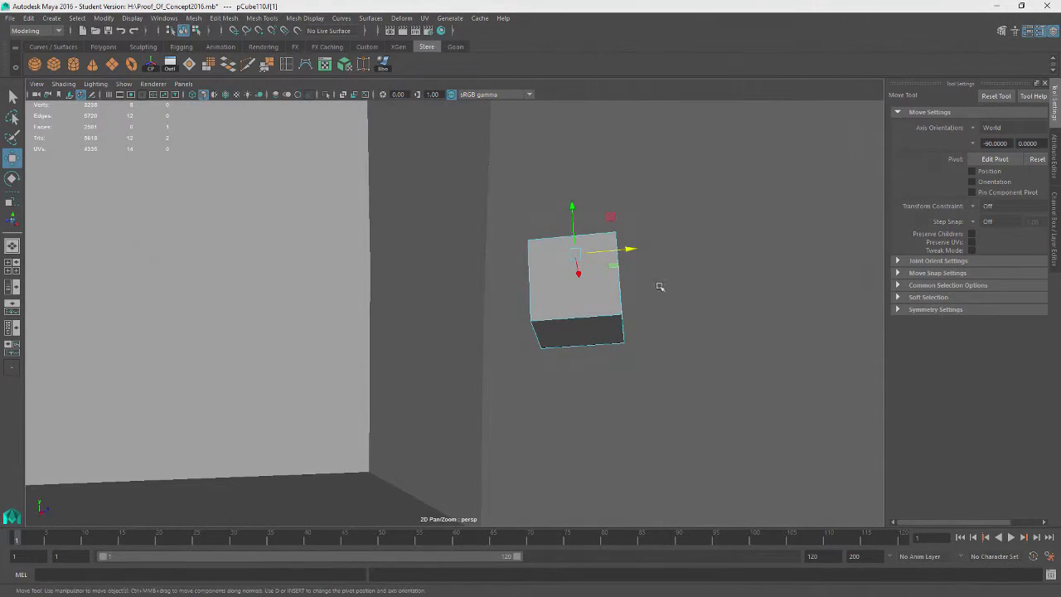
pyautogui.moveTo(711, 223); pyautogui.dragTo(766, 207, button='right')
pyautogui.keyDown('alt'); pyautogui.moveTo(613, 279); pyautogui.dragTo(683, 227); pyautogui.keyUp('alt')
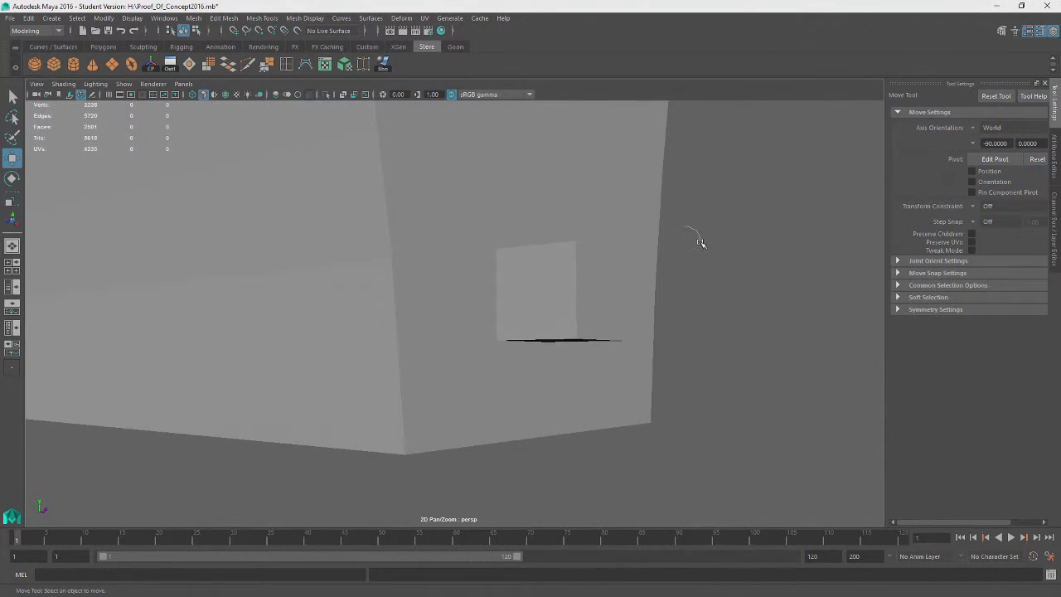
pyautogui.moveTo(701, 242); pyautogui.dragTo(693, 256, button='right')
pyautogui.keyDown('alt'); pyautogui.moveTo(651, 228); pyautogui.dragTo(655, 255); pyautogui.keyUp('alt')
pyautogui.click(654, 255)
pyautogui.moveTo(576, 294); pyautogui.dragTo(578, 315, button='right')
pyautogui.click(582, 294)
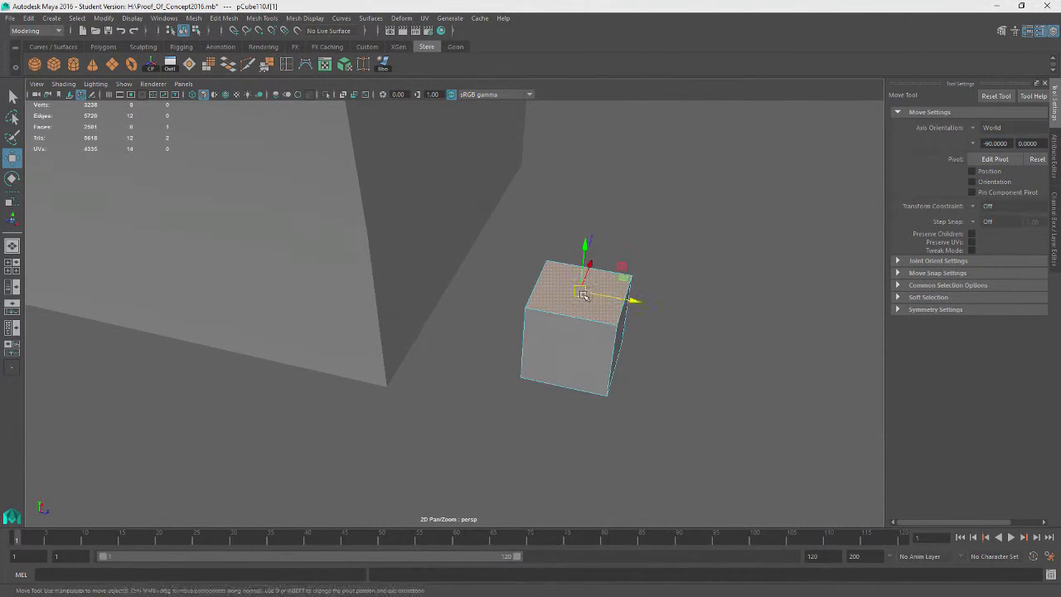
pyautogui.keyDown('alt'); pyautogui.moveTo(583, 295); pyautogui.dragTo(757, 372); pyautogui.keyUp('alt')
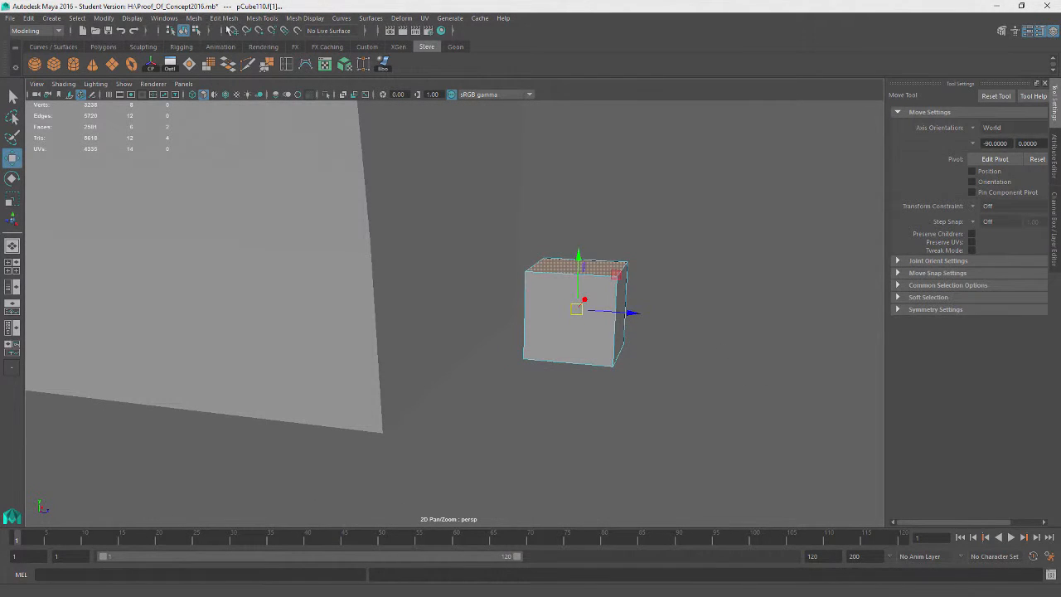
pyautogui.hotkey('ctrl', 'e')
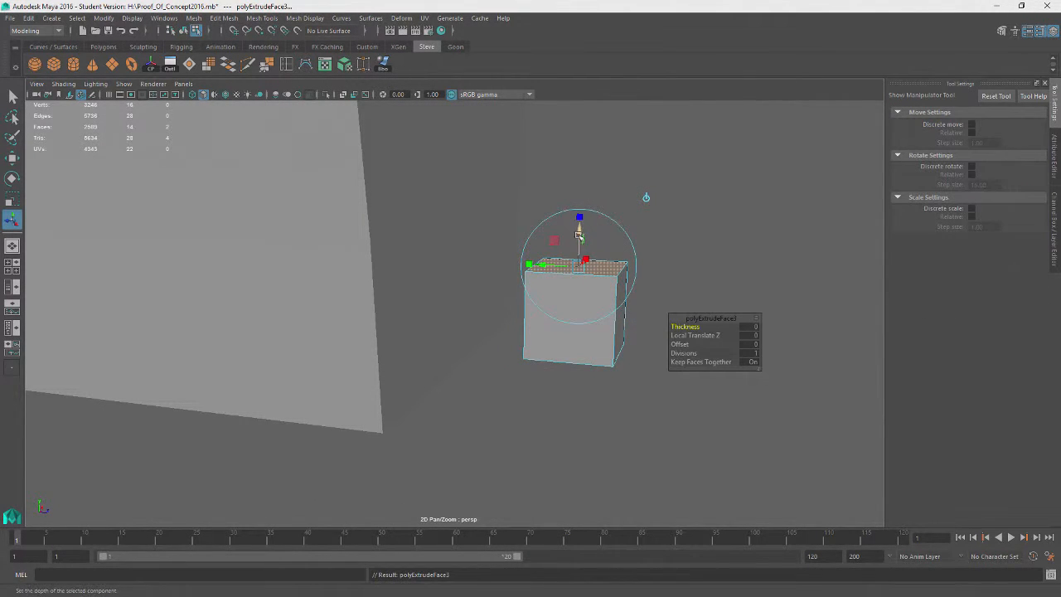
pyautogui.moveTo(579, 226); pyautogui.dragTo(579, 218)
pyautogui.click(703, 213)
pyautogui.moveTo(684, 221)
pyautogui.mouseDown(button='right')
pyautogui.moveTo(685, 195)
pyautogui.moveTo(691, 228)
pyautogui.mouseUp(button='right')
# Scale the extruded top face inward to chamfer the cube's top edge
pyautogui.press('q')
pyautogui.click(621, 323)
pyautogui.click(570, 253)
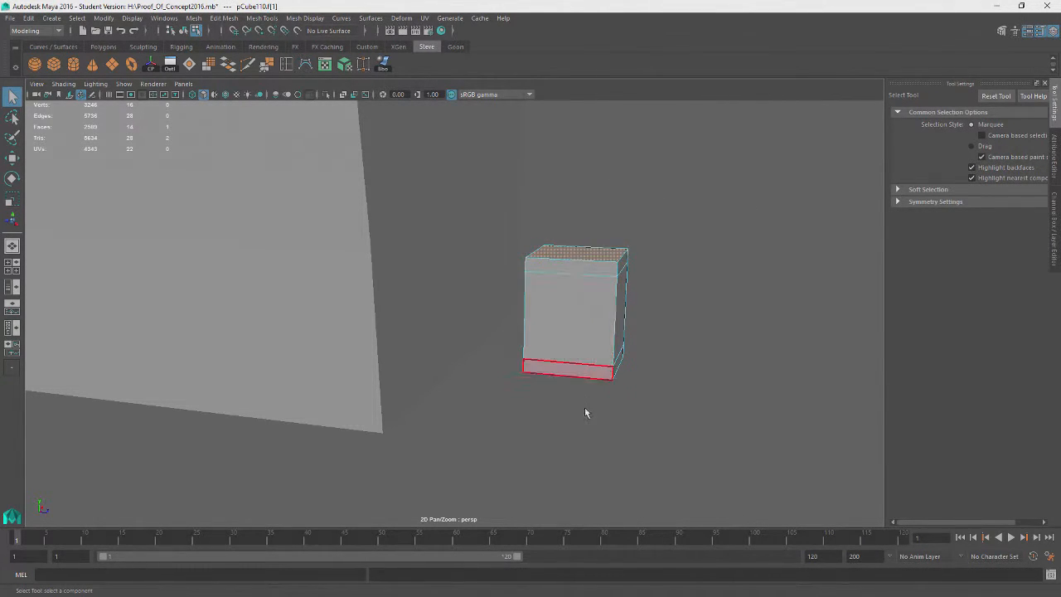
pyautogui.keyDown('alt'); pyautogui.moveTo(585, 409); pyautogui.dragTo(768, 327); pyautogui.keyUp('alt')
pyautogui.keyDown('shift'); pyautogui.click(578, 314); pyautogui.keyUp('shift')
pyautogui.press('r')
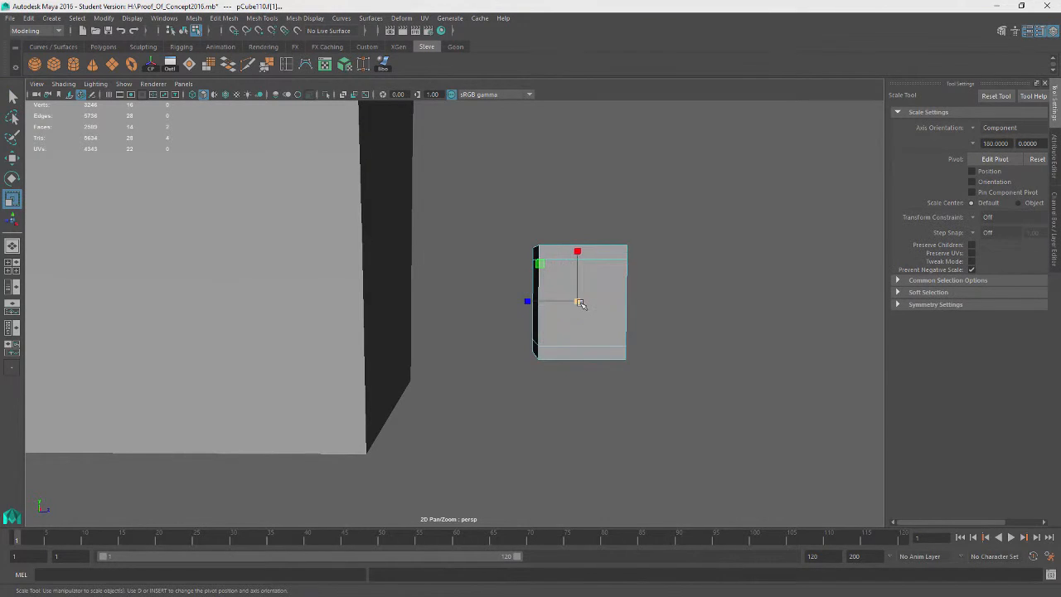
pyautogui.moveTo(579, 302); pyautogui.dragTo(679, 296)
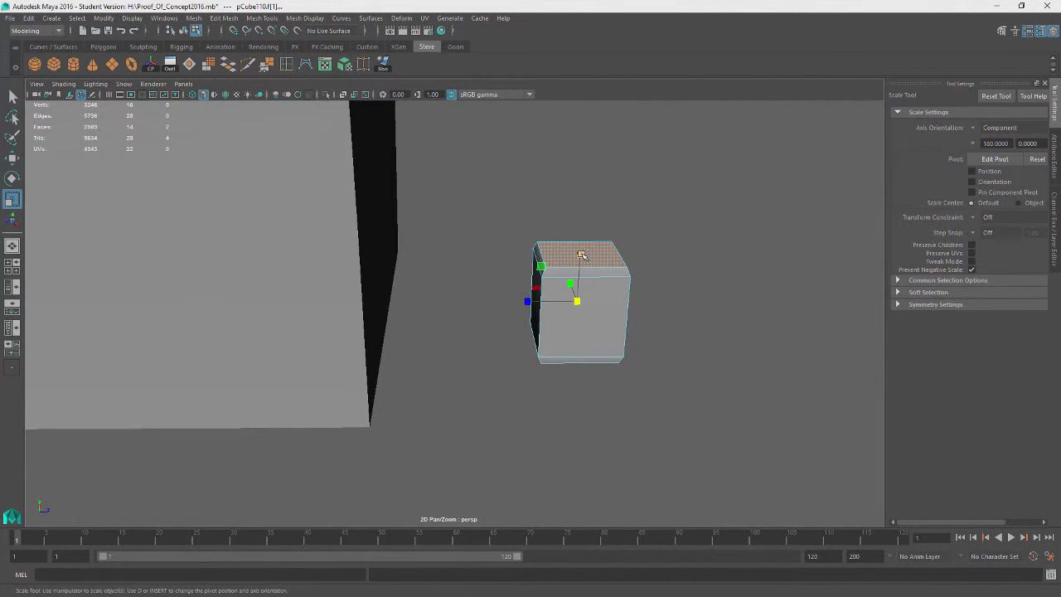
pyautogui.moveTo(581, 254); pyautogui.dragTo(580, 246)
pyautogui.moveTo(577, 302); pyautogui.dragTo(722, 260)
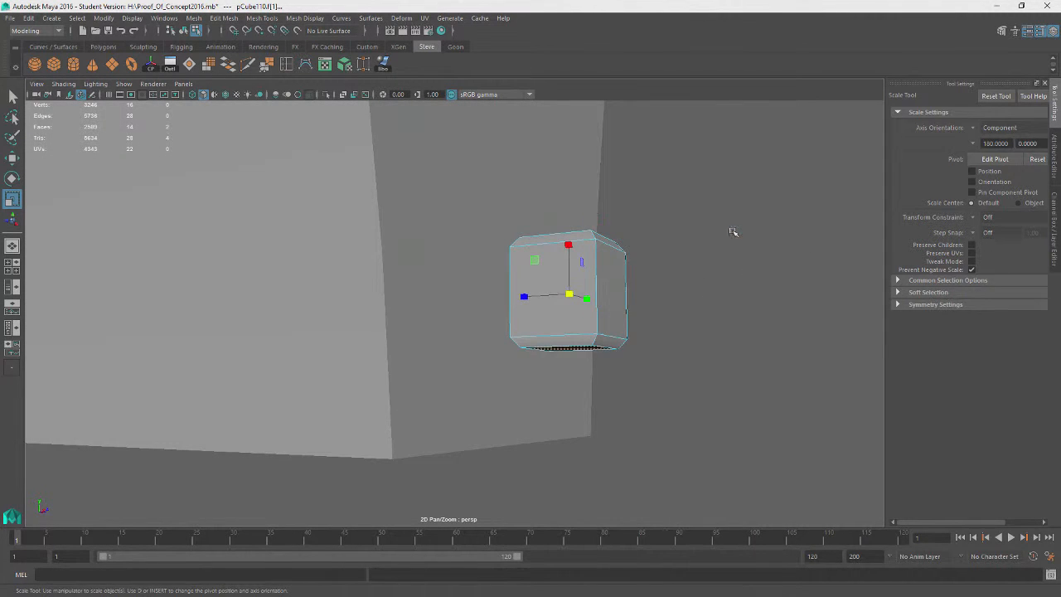
# Select the edge loops along the cube's vertical corner edges
pyautogui.press('q')
pyautogui.keyDown('alt'); pyautogui.moveTo(717, 301); pyautogui.dragTo(521, 331); pyautogui.keyUp('alt')
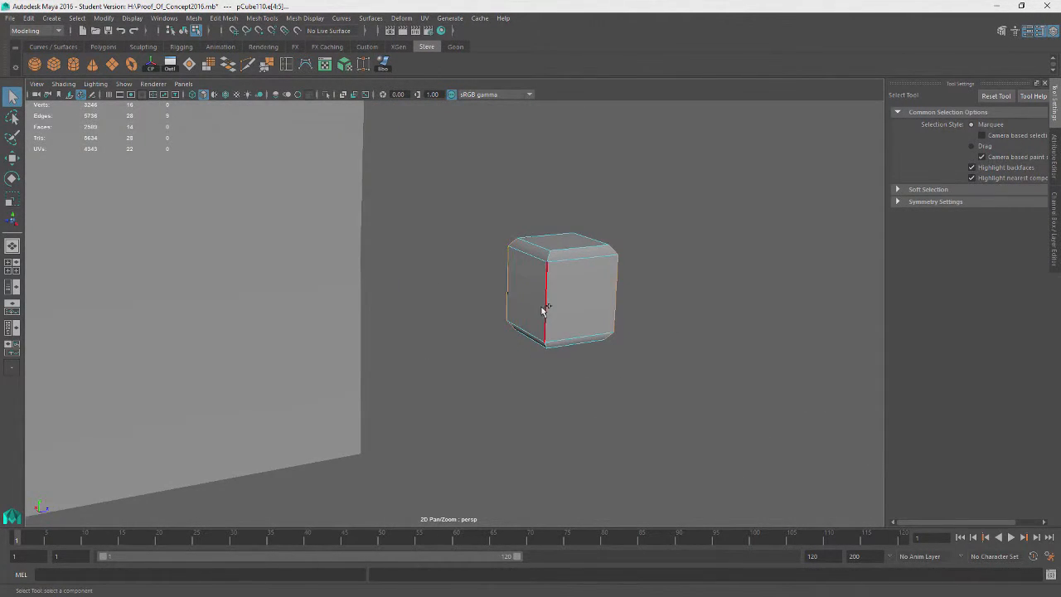
pyautogui.keyDown('shift'); pyautogui.doubleClick(546, 309); pyautogui.keyUp('shift')
pyautogui.keyDown('alt'); pyautogui.moveTo(742, 282); pyautogui.dragTo(584, 303); pyautogui.keyUp('alt')
# Bevel the selected corner edges
pyautogui.click(224, 18)
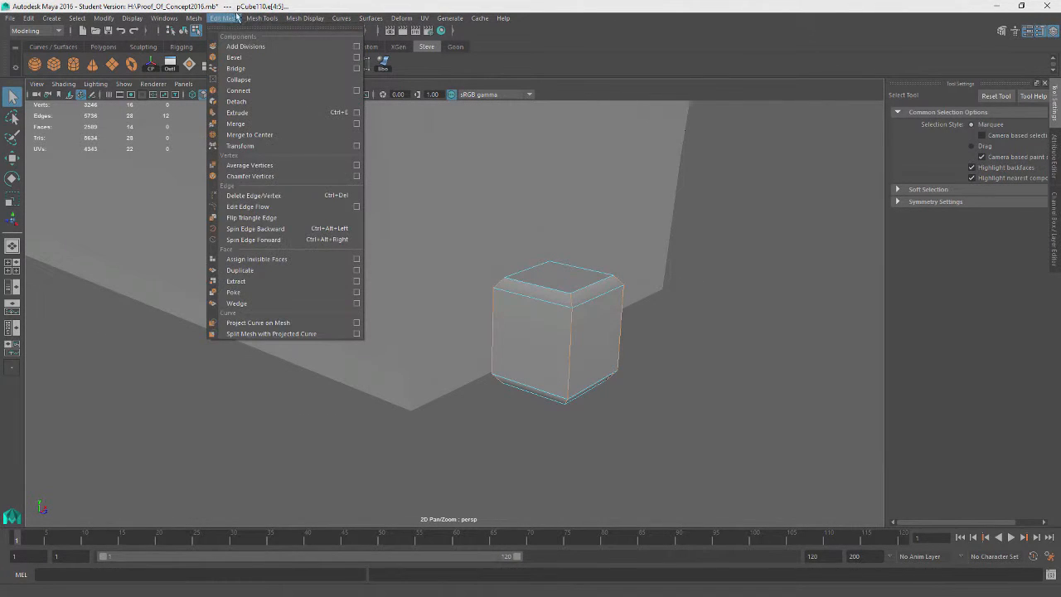
pyautogui.click(235, 57)
pyautogui.moveTo(439, 378)
pyautogui.keyDown('alt'); pyautogui.mouseDown()
pyautogui.moveTo(525, 336)
pyautogui.moveTo(444, 383)
pyautogui.mouseUp(); pyautogui.keyUp('alt')
pyautogui.moveTo(679, 336); pyautogui.dragTo(673, 337)
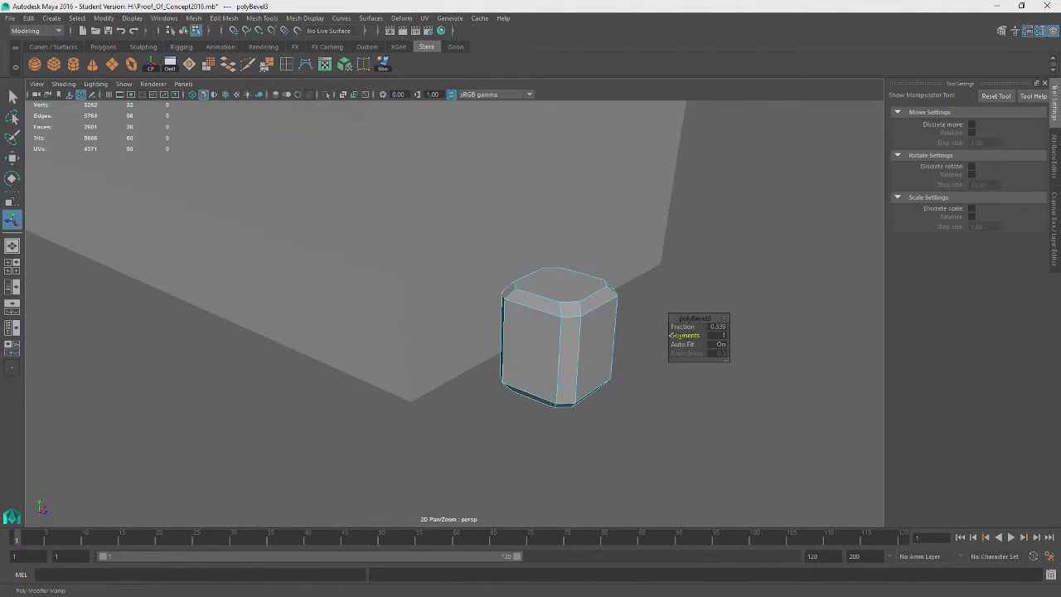
pyautogui.keyDown('alt'); pyautogui.moveTo(611, 410); pyautogui.dragTo(630, 400); pyautogui.keyUp('alt')
pyautogui.moveTo(748, 233); pyautogui.dragTo(780, 222, button='right')
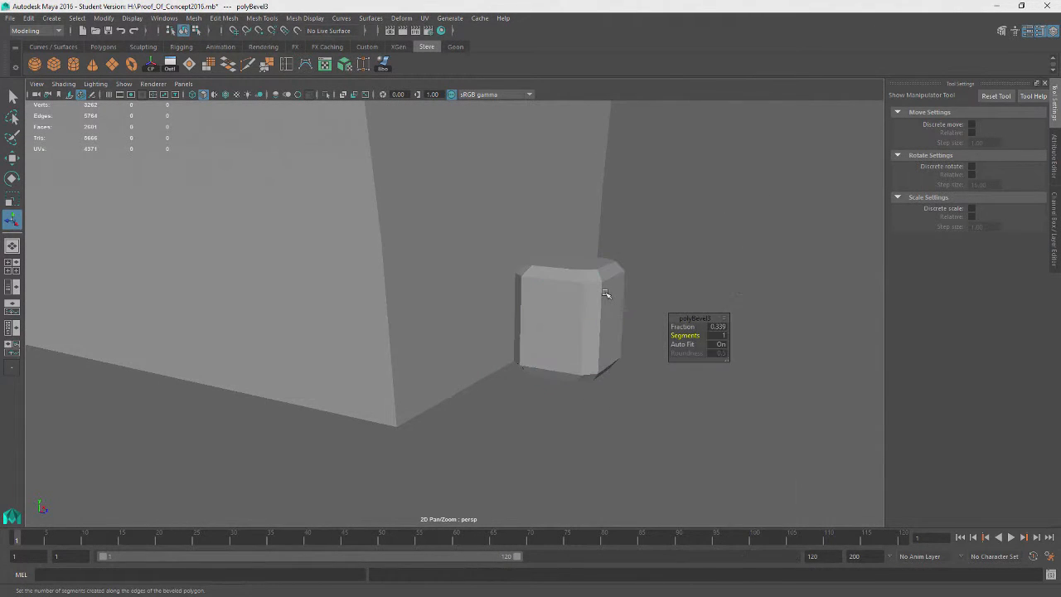
# Scale the beveled block and move it beside the wall
pyautogui.click(609, 294)
pyautogui.press('e')
pyautogui.press('r')
pyautogui.moveTo(571, 269); pyautogui.dragTo(575, 283)
pyautogui.click(673, 285)
pyautogui.keyDown('alt'); pyautogui.moveTo(672, 285); pyautogui.dragTo(728, 324); pyautogui.keyUp('alt')
pyautogui.click(604, 336)
pyautogui.press('w')
pyautogui.moveTo(563, 320); pyautogui.dragTo(405, 312)
pyautogui.keyDown('alt'); pyautogui.moveTo(513, 319); pyautogui.dragTo(454, 351); pyautogui.keyUp('alt')
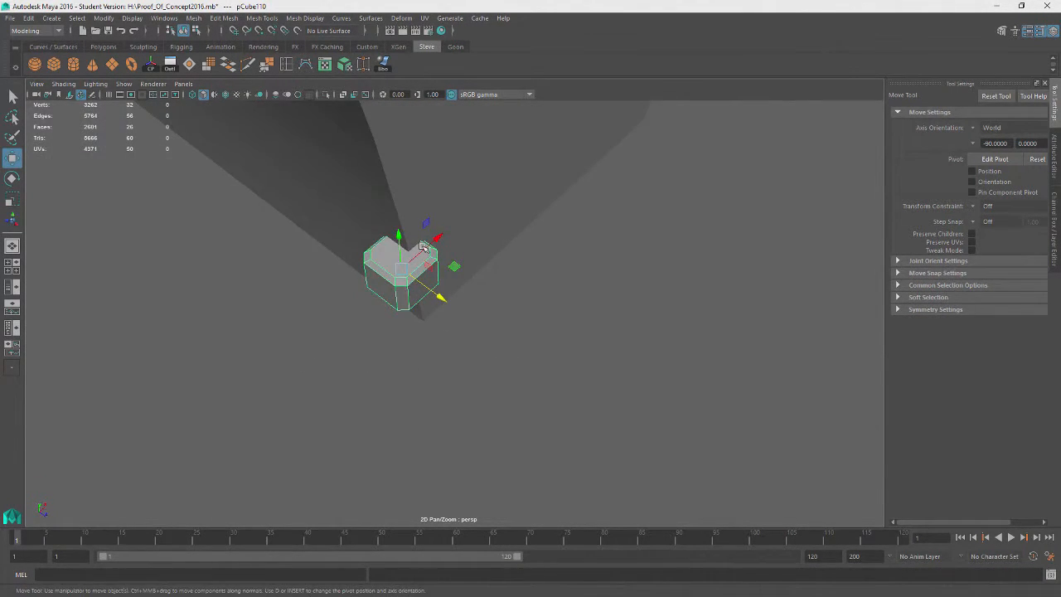
pyautogui.moveTo(422, 247); pyautogui.dragTo(431, 272)
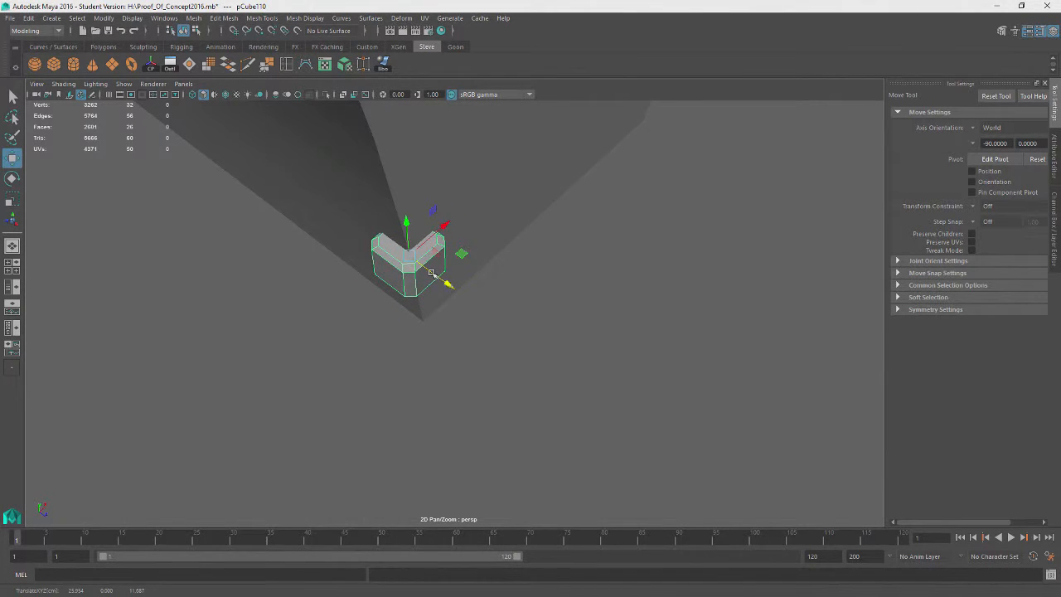
pyautogui.keyDown('alt'); pyautogui.moveTo(515, 392); pyautogui.dragTo(577, 321); pyautogui.keyUp('alt')
pyautogui.click(564, 320)
pyautogui.click(381, 277)
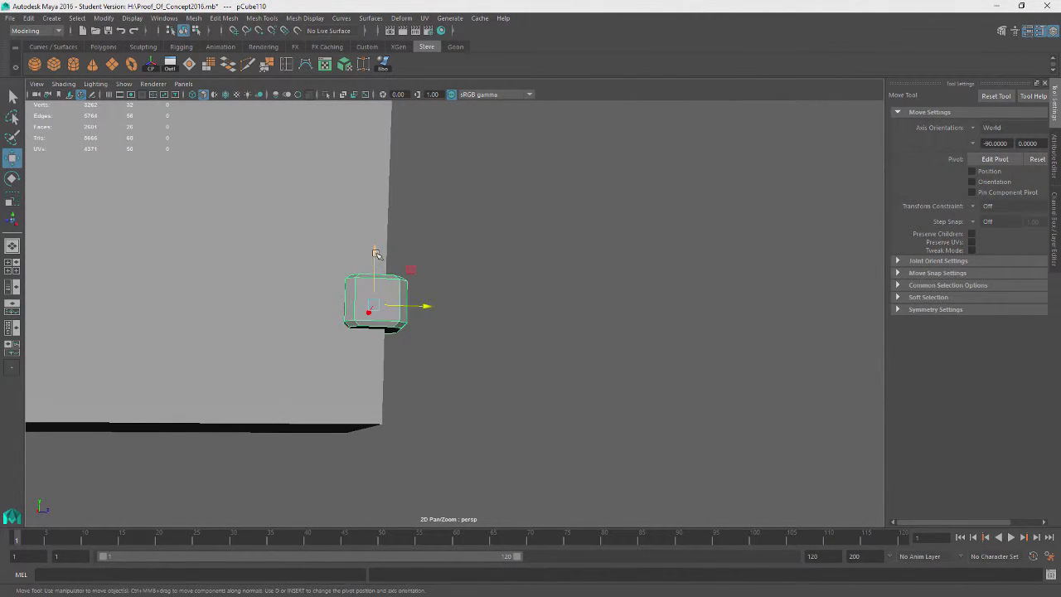
pyautogui.moveTo(376, 253); pyautogui.dragTo(374, 344)
pyautogui.keyDown('alt'); pyautogui.moveTo(521, 358); pyautogui.dragTo(454, 384); pyautogui.keyUp('alt')
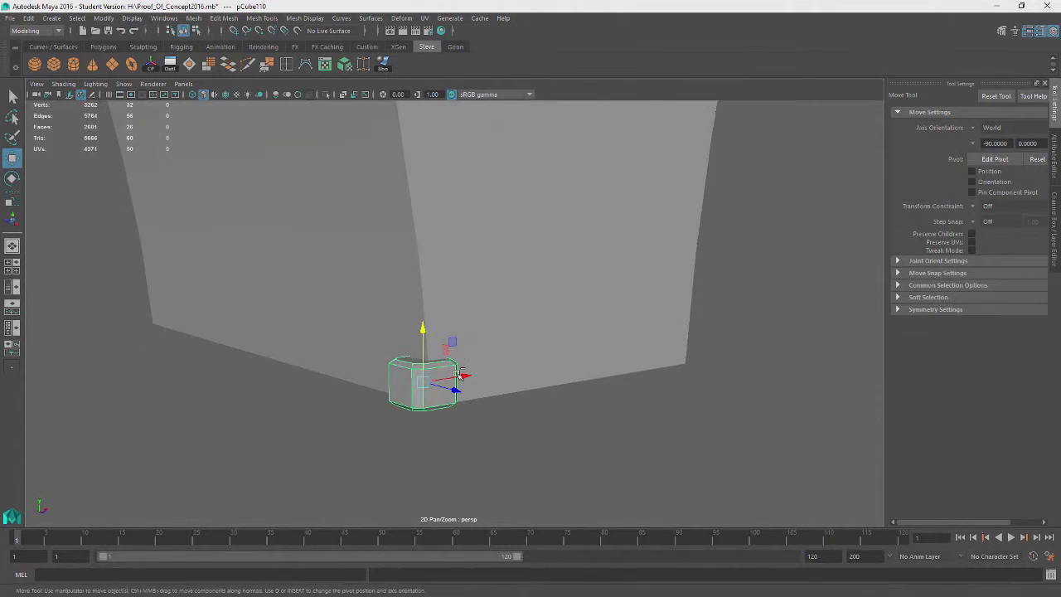
# Duplicate the block and delete the copies again
pyautogui.hotkey('ctrl', 'd')
pyautogui.keyDown('alt'); pyautogui.moveTo(523, 393); pyautogui.dragTo(577, 432); pyautogui.keyUp('alt')
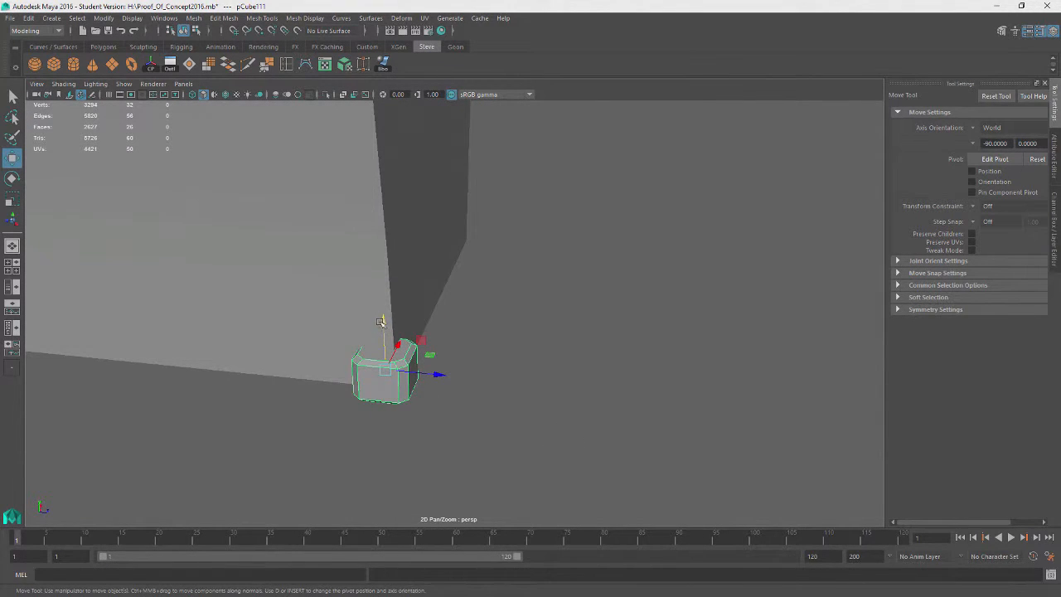
pyautogui.moveTo(380, 321); pyautogui.dragTo(403, 267)
pyautogui.hotkey('ctrl', 'd')
pyautogui.press('Delete')
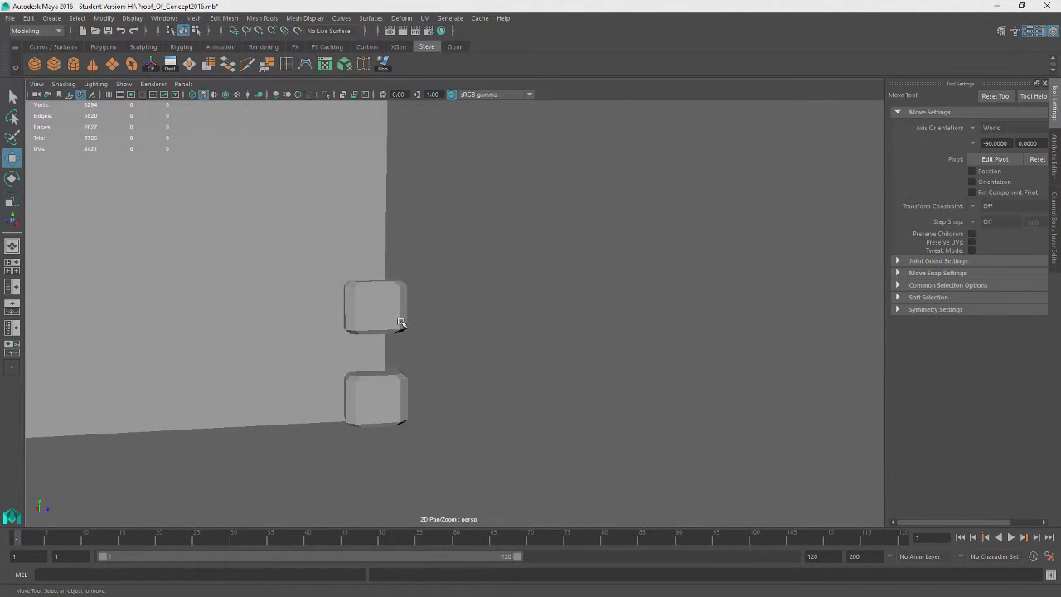
pyautogui.click(400, 323)
pyautogui.press('Delete')
pyautogui.click(402, 399)
pyautogui.moveTo(422, 393); pyautogui.dragTo(595, 389)
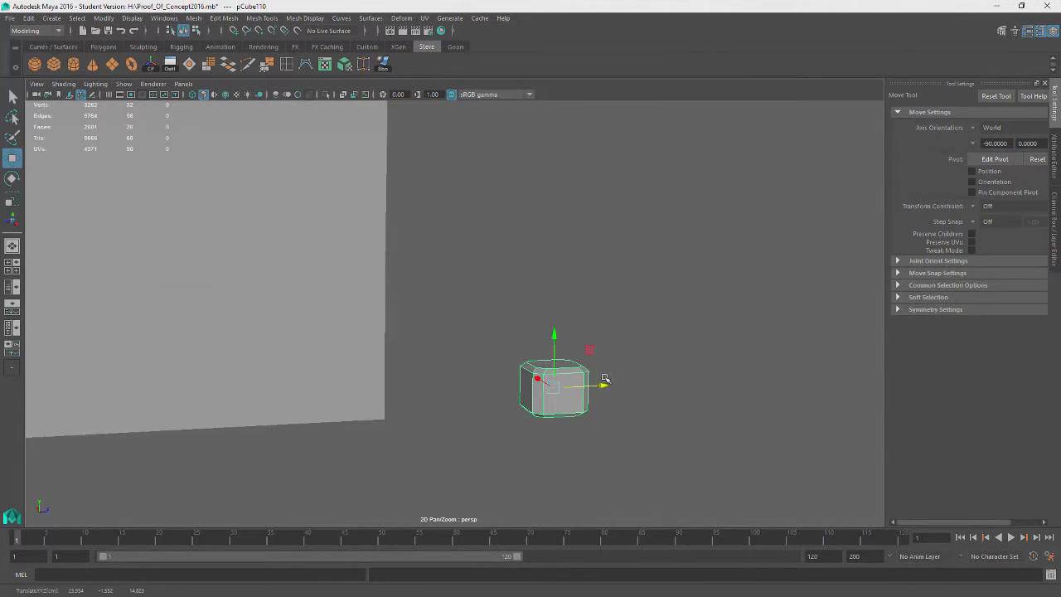
pyautogui.keyDown('alt'); pyautogui.moveTo(692, 384); pyautogui.dragTo(597, 431); pyautogui.keyUp('alt')
# Rescale the block, then undo every change back to the corner edge selection
pyautogui.press('r')
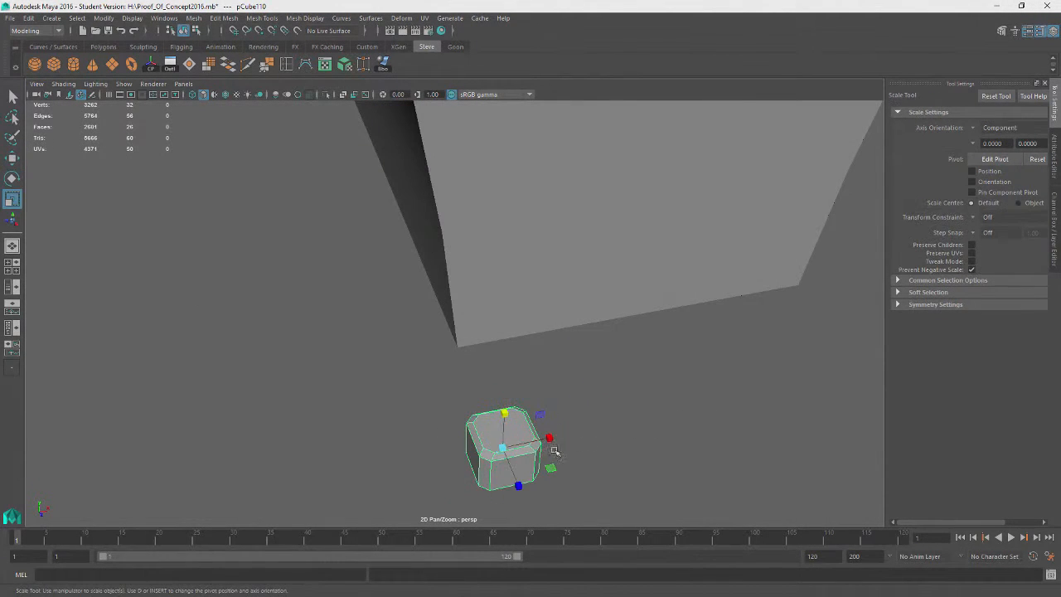
pyautogui.keyDown('alt'); pyautogui.moveTo(493, 448); pyautogui.dragTo(482, 368); pyautogui.keyUp('alt')
pyautogui.keyDown('alt'); pyautogui.moveTo(564, 338); pyautogui.dragTo(672, 379); pyautogui.keyUp('alt')
pyautogui.hotkey('ctrl', 'z')
pyautogui.hotkey('ctrl', 'z')
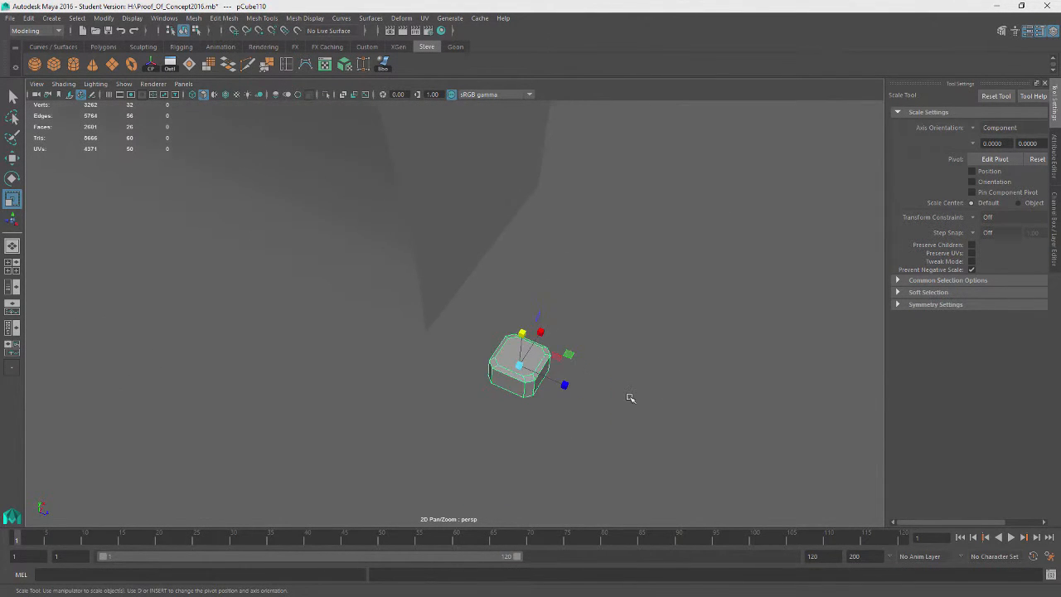
pyautogui.hotkey('ctrl', 'z')
pyautogui.hotkey('ctrl', 'z')
pyautogui.hotkey('ctrl', 'z')
pyautogui.hotkey('ctrl', 'z')
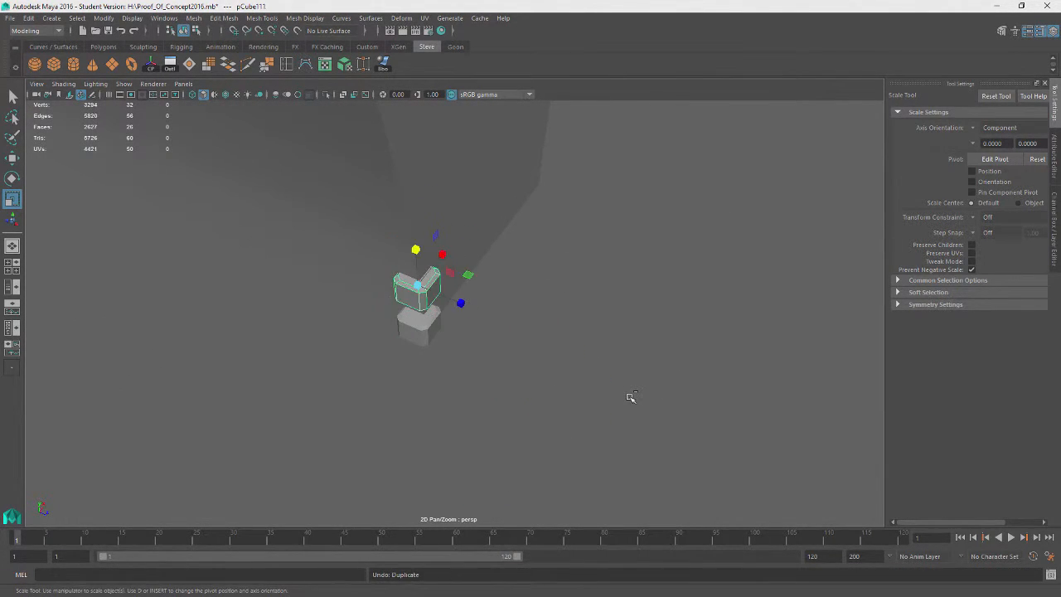
pyautogui.hotkey('ctrl', 'z')
pyautogui.hotkey('ctrl', 'z')
pyautogui.hotkey('ctrl', 'z')
pyautogui.hotkey('ctrl', 'z')
pyautogui.hotkey('ctrl', 'z')
pyautogui.hotkey('ctrl', 'z')
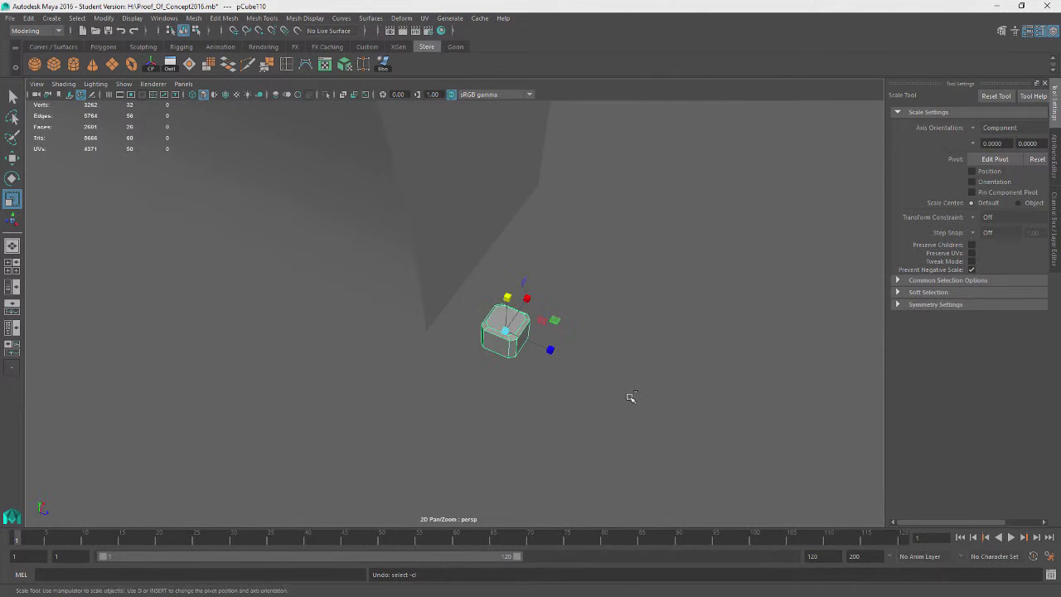
pyautogui.hotkey('ctrl', 'z')
pyautogui.hotkey('ctrl', 'z')
pyautogui.hotkey('ctrl', 'z')
pyautogui.hotkey('ctrl', 'z')
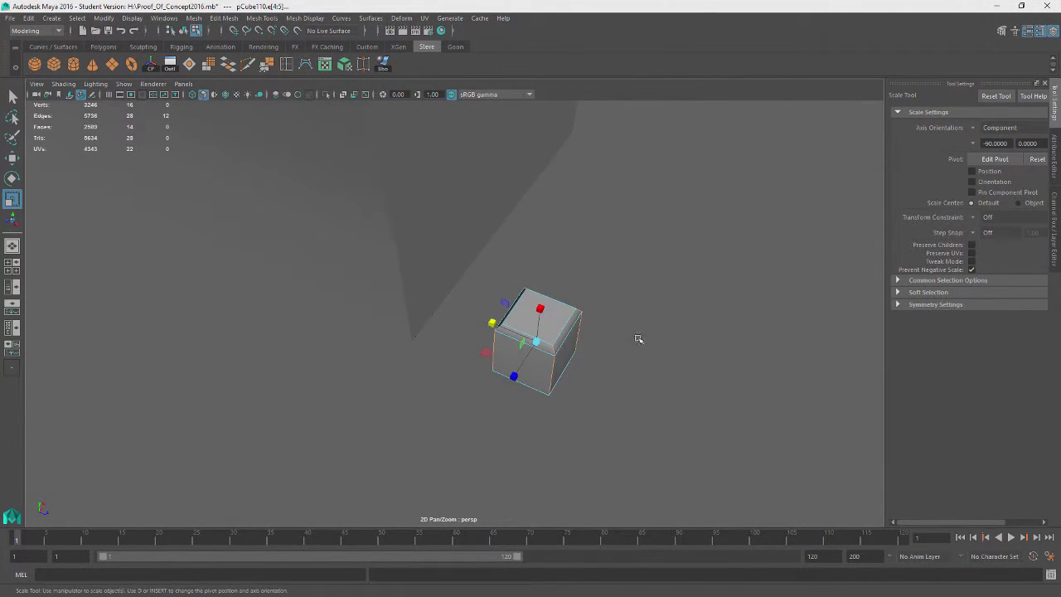
# Bevel the selected vertical corner edges with 2 segments
pyautogui.click(223, 17)
pyautogui.click(249, 55)
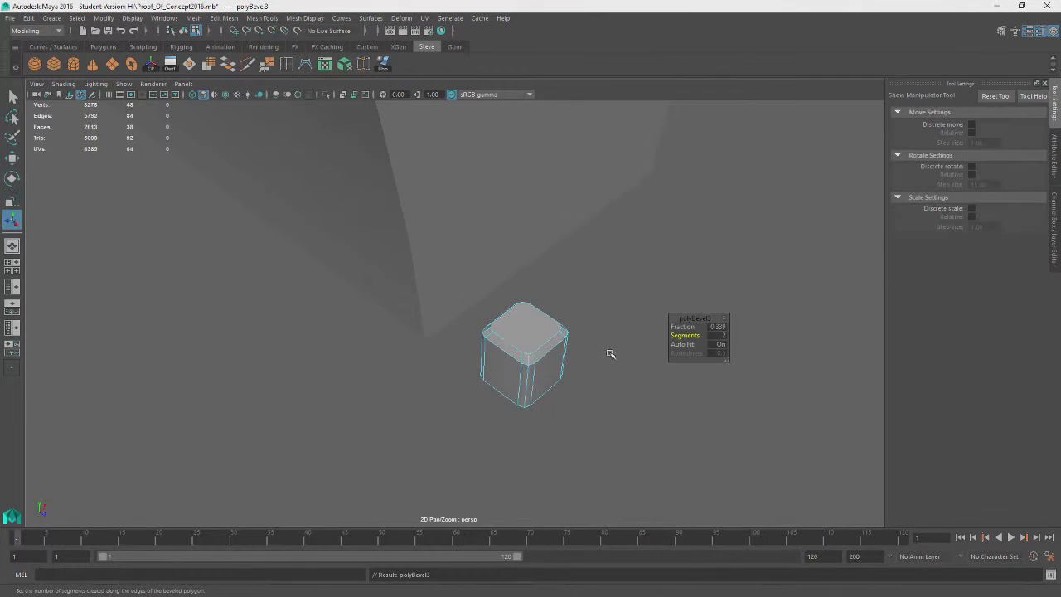
pyautogui.moveTo(699, 336); pyautogui.dragTo(636, 309)
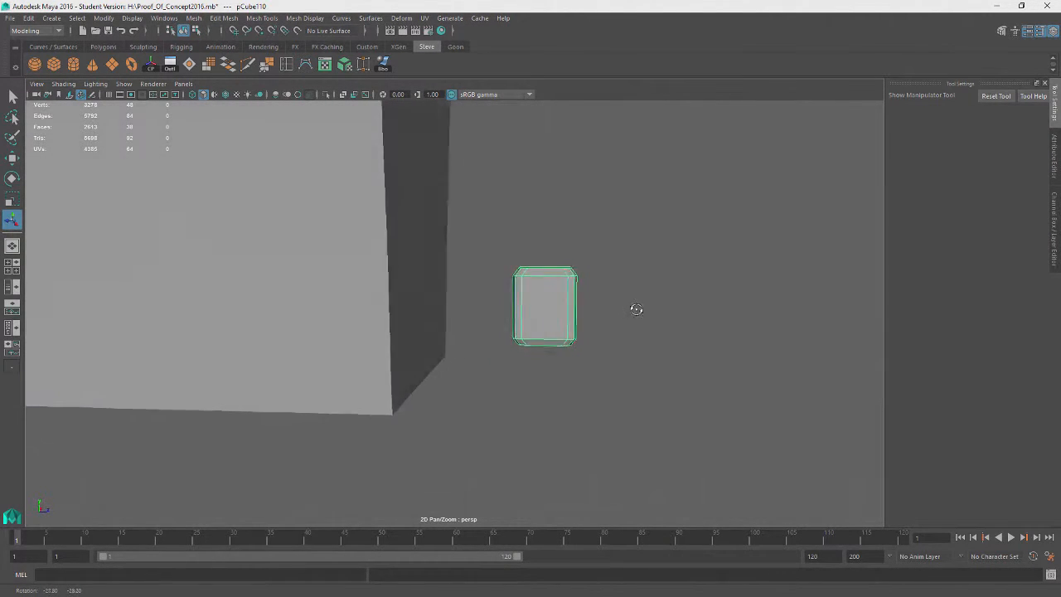
# Scale the beveled cube down vertically into a flat block
pyautogui.press('w')
pyautogui.press('r')
pyautogui.moveTo(544, 245); pyautogui.dragTo(552, 274)
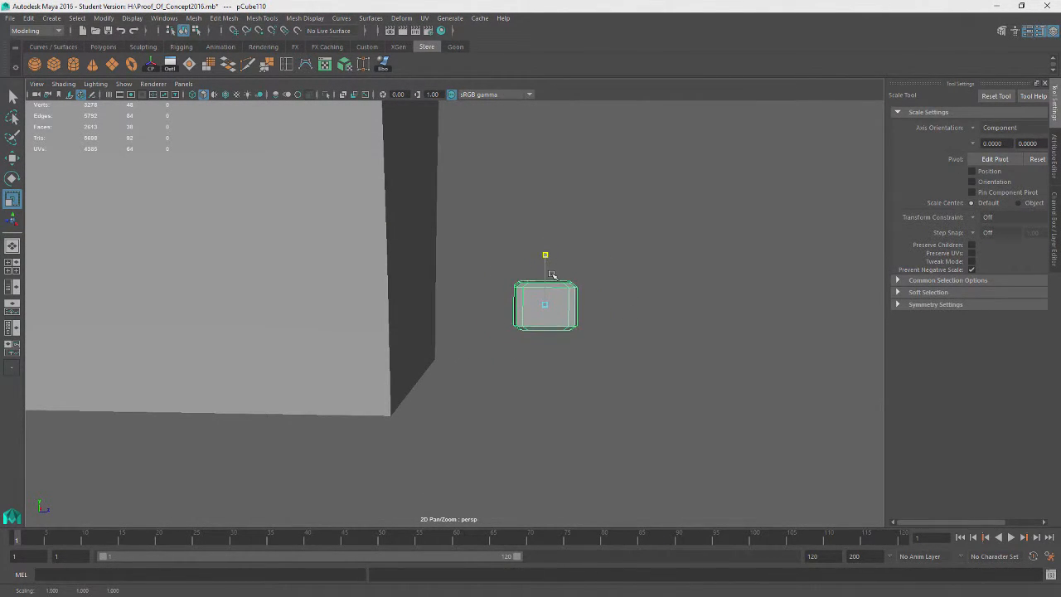
pyautogui.press('w')
pyautogui.keyDown('alt'); pyautogui.moveTo(655, 287); pyautogui.dragTo(578, 324); pyautogui.keyUp('alt')
pyautogui.press('r')
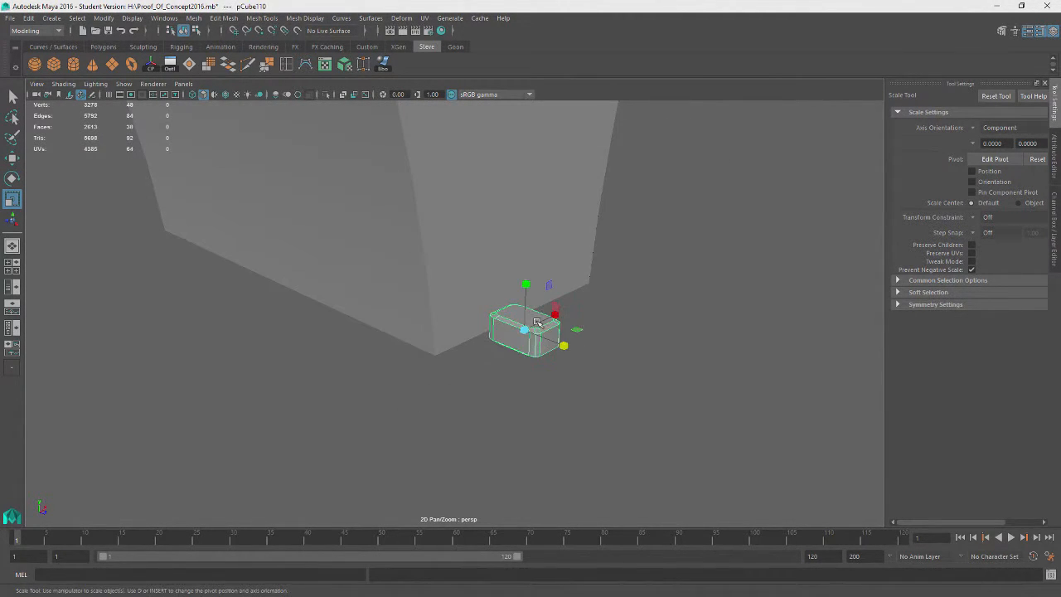
pyautogui.keyDown('alt'); pyautogui.moveTo(677, 351); pyautogui.dragTo(536, 334); pyautogui.keyUp('alt')
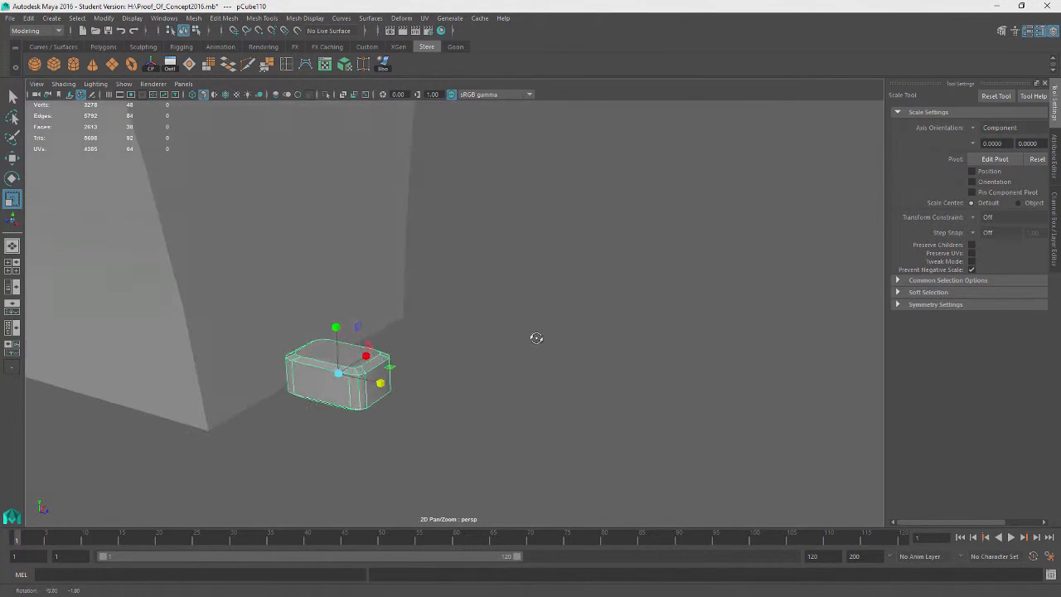
# Duplicate the flat block and rotate the copy 90 degrees using relative rotation step snapping
pyautogui.click(326, 383)
pyautogui.click(326, 383)
pyautogui.press('e')
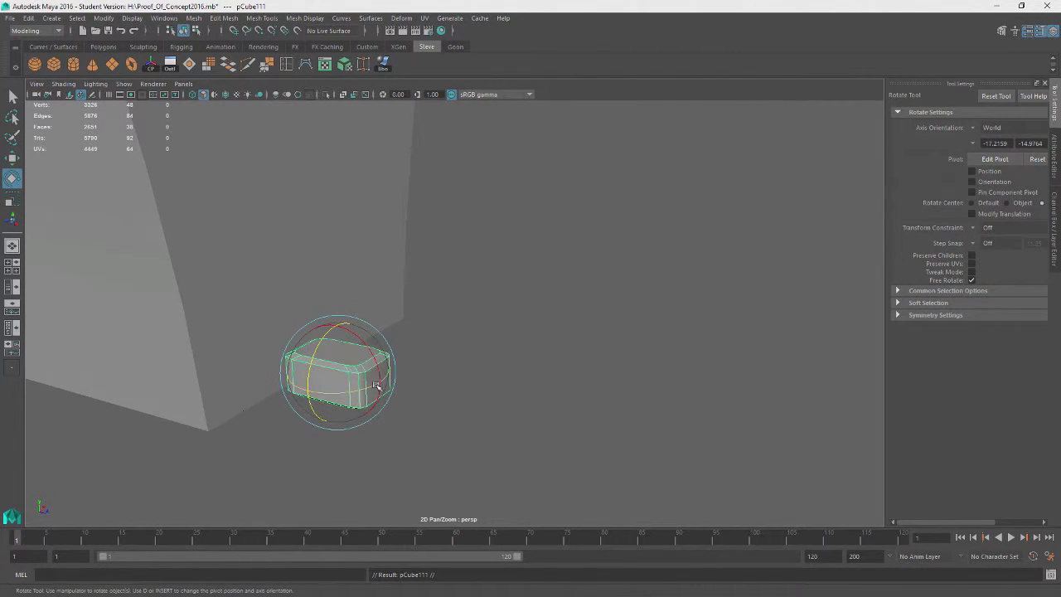
pyautogui.moveTo(375, 386); pyautogui.dragTo(304, 401)
pyautogui.hotkey('ctrl', 'z')
pyautogui.click(973, 244)
pyautogui.click(997, 261)
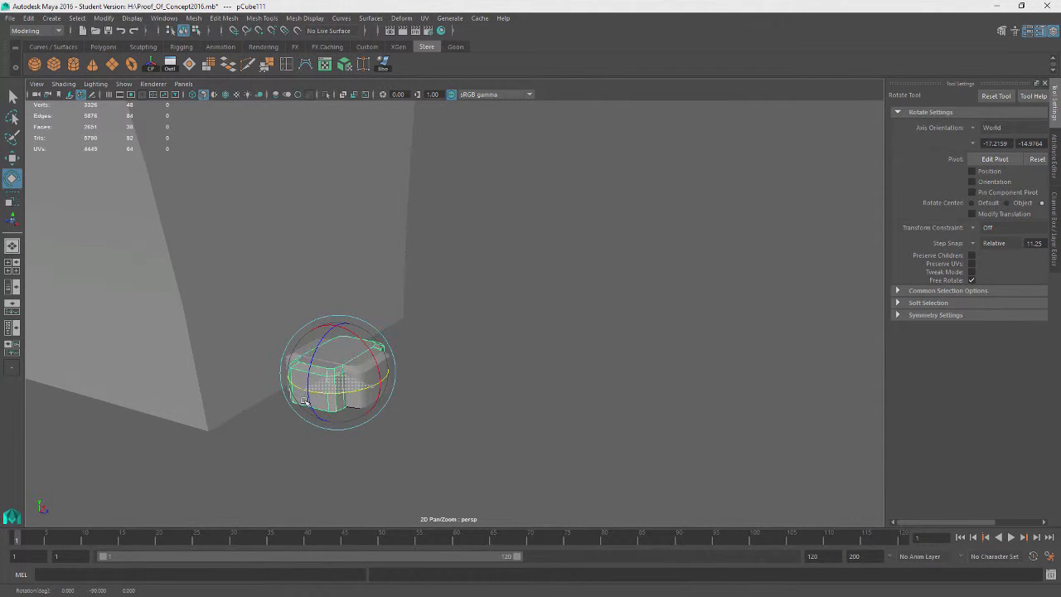
# Stand the rotated copy on top of the flat block using pivot editing and vertex snapping
pyautogui.press('w')
pyautogui.keyDown('alt'); pyautogui.moveTo(485, 367); pyautogui.dragTo(455, 432); pyautogui.keyUp('alt')
pyautogui.keyDown('alt'); pyautogui.moveTo(543, 435); pyautogui.dragTo(487, 370); pyautogui.keyUp('alt')
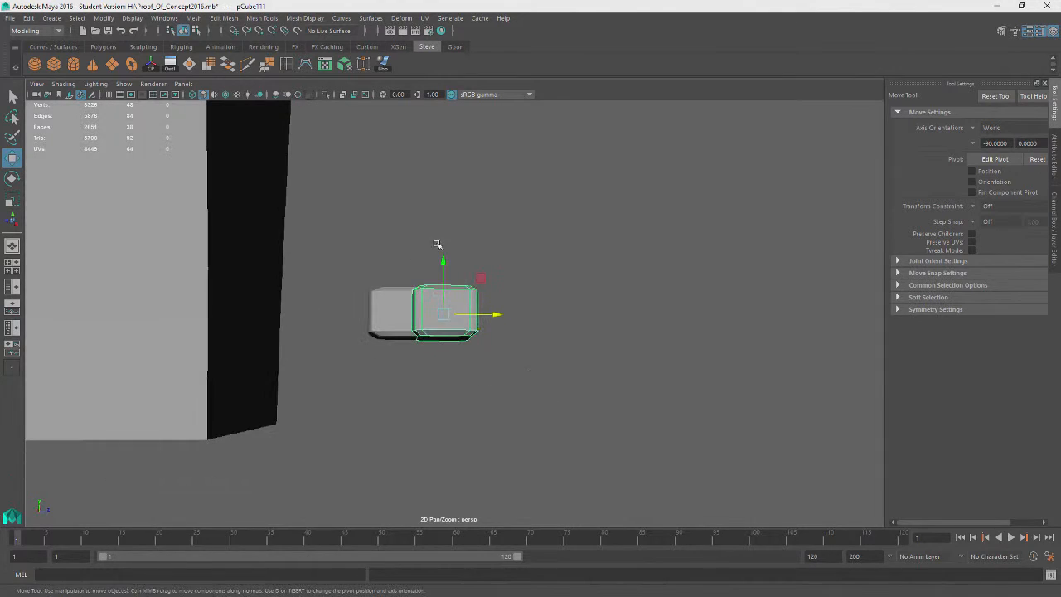
pyautogui.moveTo(442, 258)
pyautogui.mouseDown()
pyautogui.moveTo(464, 184)
pyautogui.moveTo(450, 234)
pyautogui.moveTo(458, 194)
pyautogui.moveTo(446, 214)
pyautogui.moveTo(445, 256)
pyautogui.mouseUp()
pyautogui.press('d')
pyautogui.press('d')
pyautogui.keyDown('alt'); pyautogui.moveTo(587, 217); pyautogui.dragTo(555, 241); pyautogui.keyUp('alt')
pyautogui.press('v')
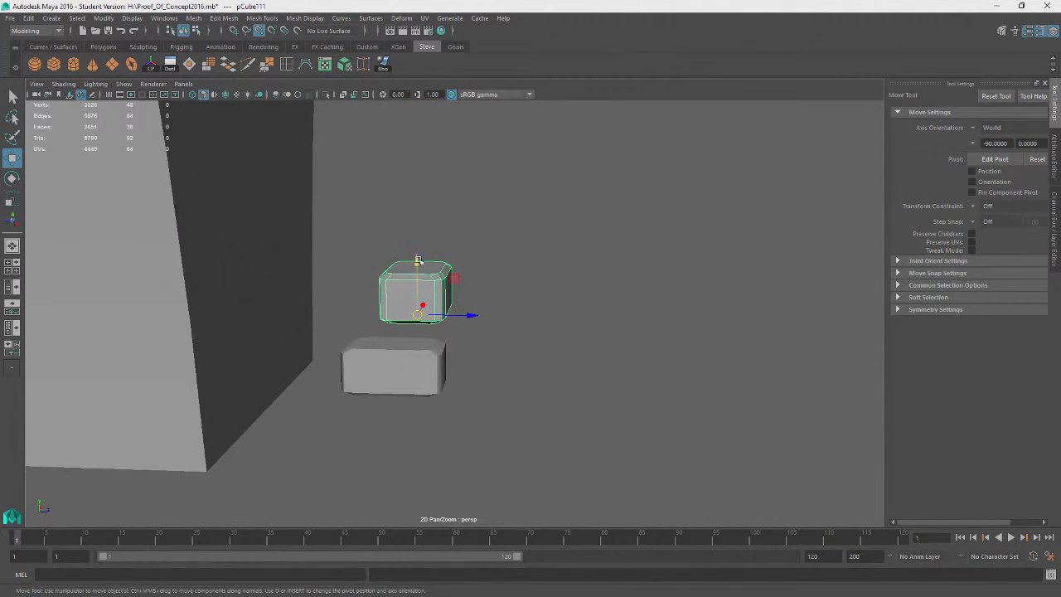
pyautogui.moveTo(417, 261); pyautogui.dragTo(421, 286)
pyautogui.click(547, 358)
pyautogui.keyDown('alt'); pyautogui.moveTo(547, 358); pyautogui.dragTo(422, 324); pyautogui.keyUp('alt')
pyautogui.click(431, 280)
pyautogui.moveTo(360, 308); pyautogui.dragTo(378, 310)
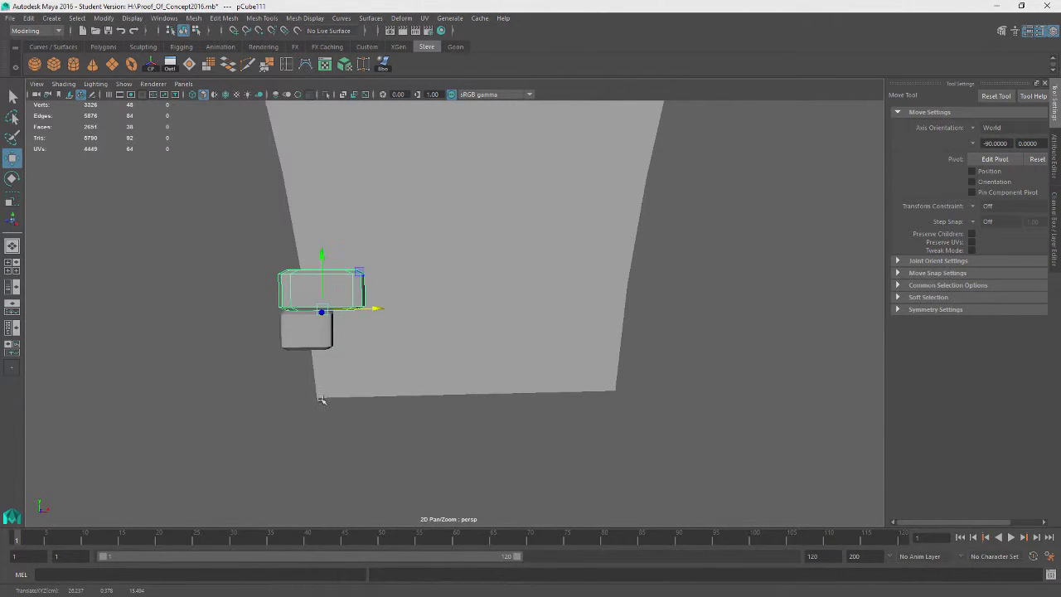
pyautogui.keyDown('alt'); pyautogui.moveTo(321, 399); pyautogui.dragTo(455, 372); pyautogui.keyUp('alt')
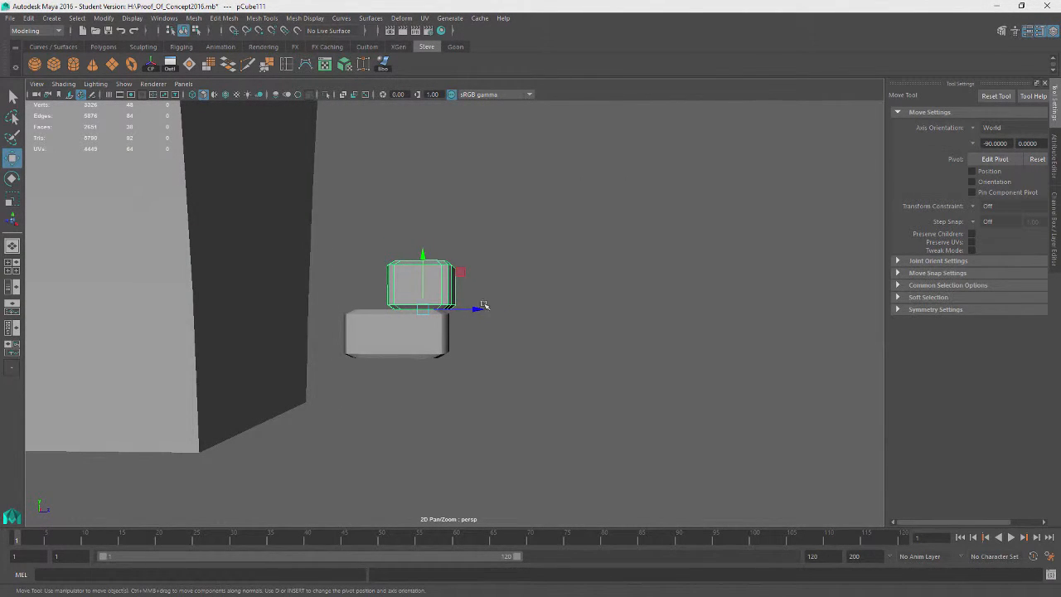
# Move the copy's pivot to its edge and snap the copy flush with the lower block's end
pyautogui.press('d')
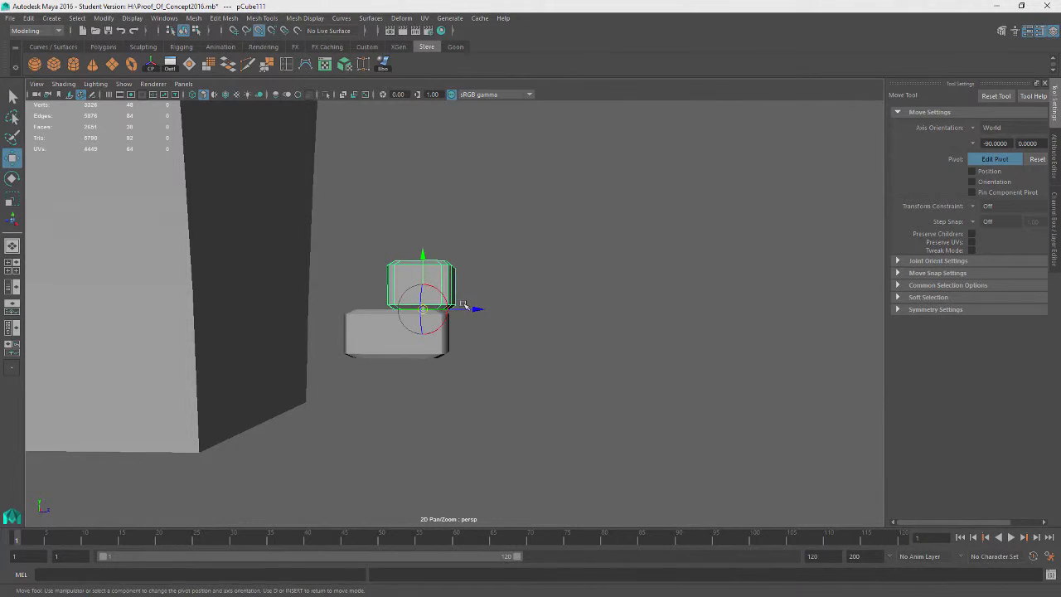
pyautogui.moveTo(470, 308); pyautogui.dragTo(519, 307)
pyautogui.press('d')
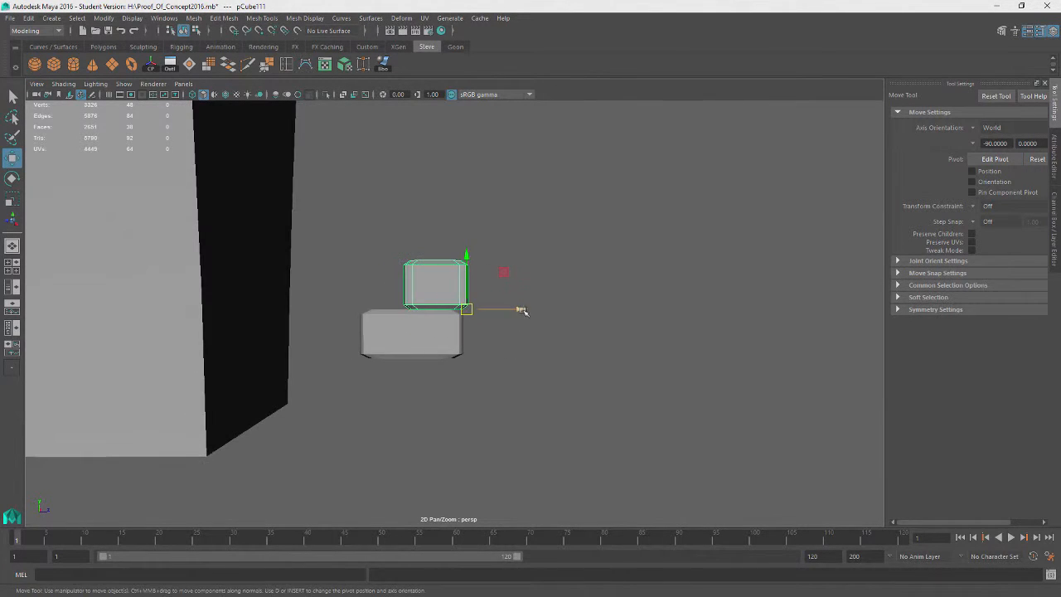
pyautogui.keyDown('alt'); pyautogui.moveTo(598, 340); pyautogui.dragTo(268, 314); pyautogui.keyUp('alt')
pyautogui.press('d')
pyautogui.press('d')
pyautogui.press('v')
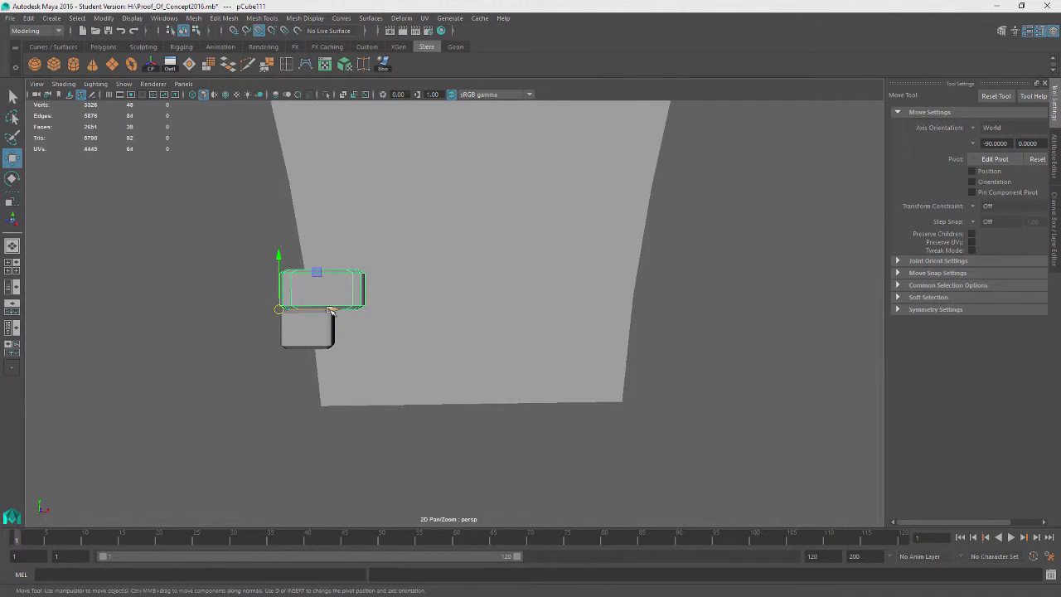
pyautogui.moveTo(331, 310); pyautogui.dragTo(276, 315)
# Duplicate the lower flat block and raise the copy above the stack
pyautogui.click(232, 403)
pyautogui.keyDown('alt'); pyautogui.moveTo(232, 403); pyautogui.dragTo(360, 421); pyautogui.keyUp('alt')
pyautogui.click(451, 364)
pyautogui.click(458, 412)
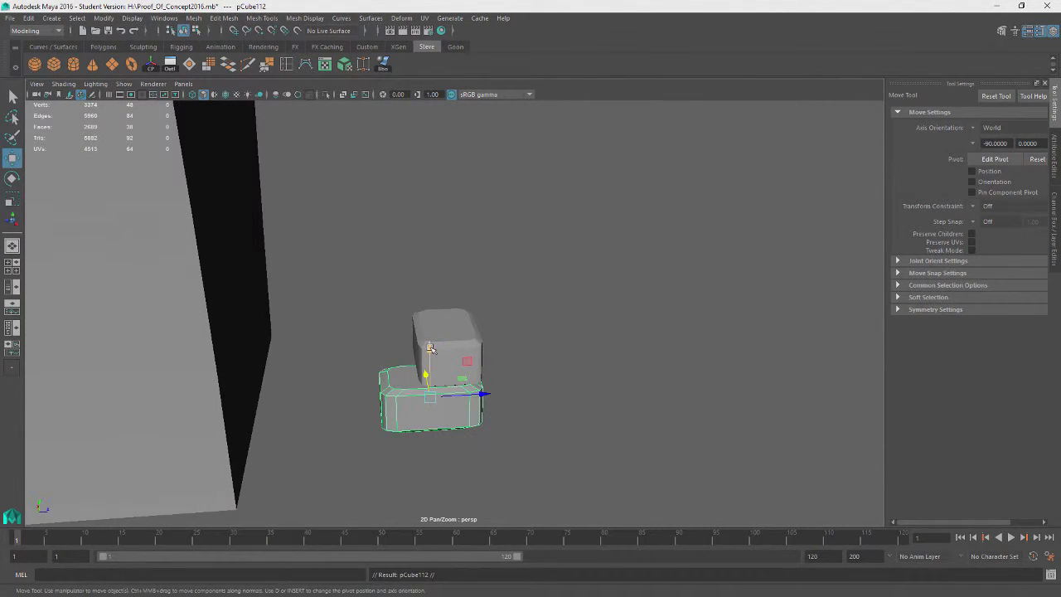
pyautogui.moveTo(430, 348); pyautogui.dragTo(457, 171)
pyautogui.keyDown('alt'); pyautogui.moveTo(583, 335); pyautogui.dragTo(567, 316); pyautogui.keyUp('alt')
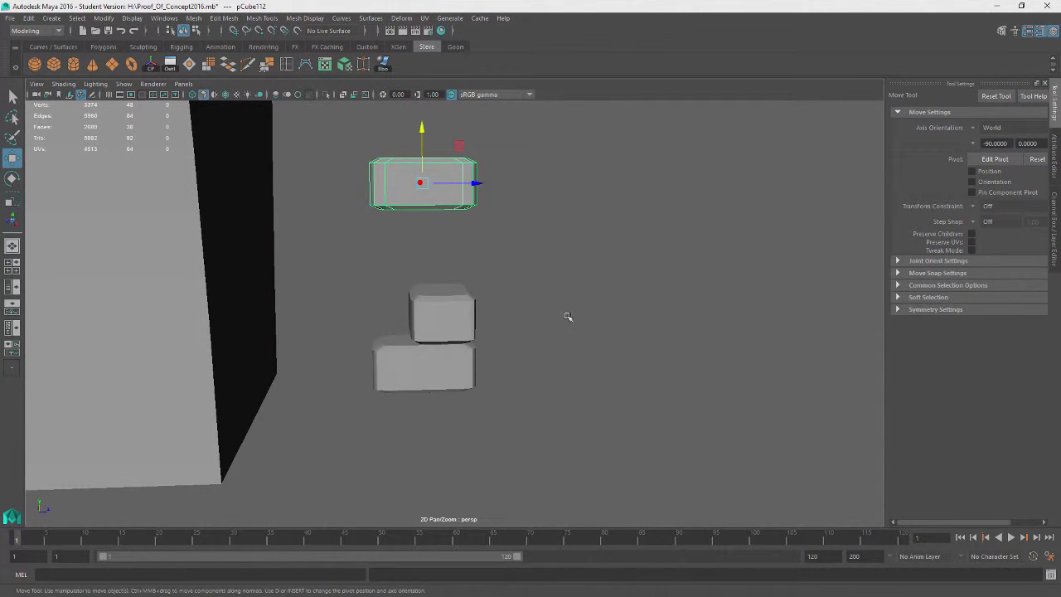
pyautogui.press('d')
pyautogui.moveTo(423, 130); pyautogui.dragTo(446, 218)
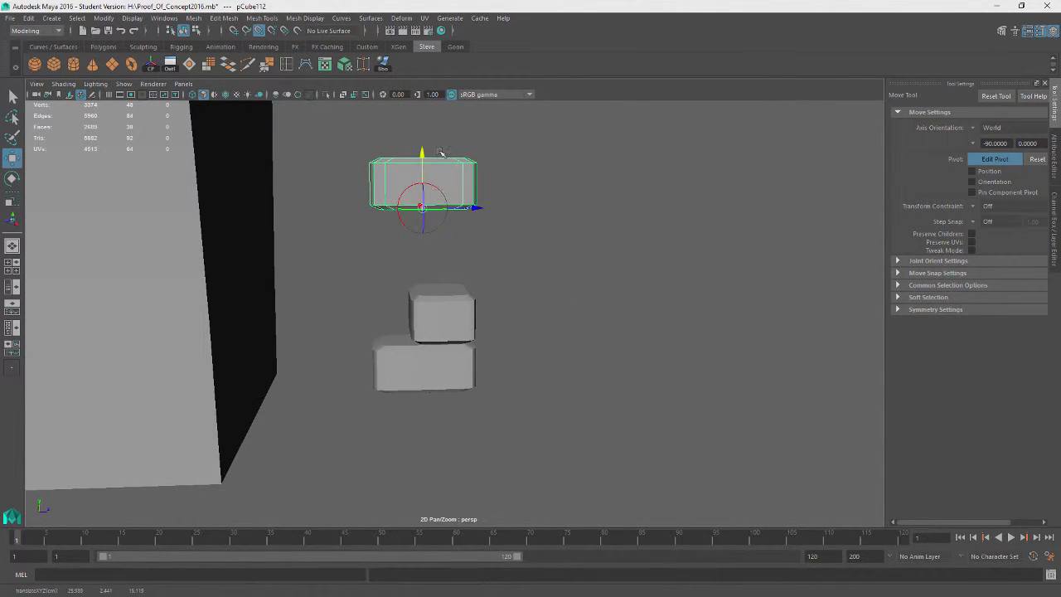
pyautogui.moveTo(421, 154); pyautogui.dragTo(429, 217)
pyautogui.keyDown('alt'); pyautogui.moveTo(571, 282); pyautogui.dragTo(555, 293); pyautogui.keyUp('alt')
# Duplicate a block and move the copy up into the alternating stack
pyautogui.click(407, 290)
pyautogui.keyDown('alt'); pyautogui.moveTo(408, 291); pyautogui.dragTo(465, 310); pyautogui.keyUp('alt')
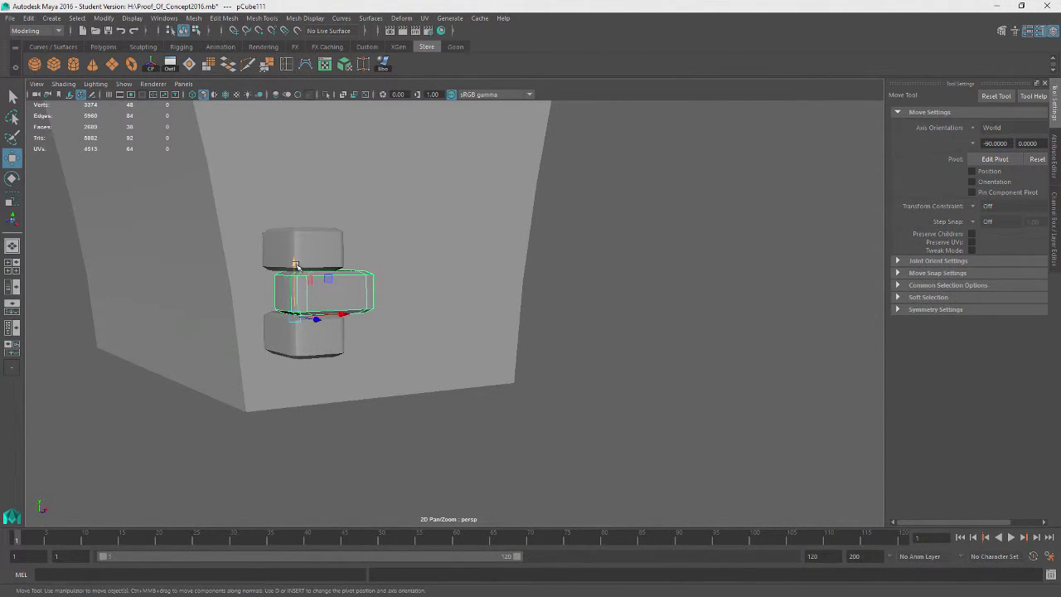
pyautogui.moveTo(294, 263); pyautogui.dragTo(294, 171)
pyautogui.keyDown('alt'); pyautogui.moveTo(467, 305); pyautogui.dragTo(554, 333); pyautogui.keyUp('alt')
pyautogui.click(356, 285)
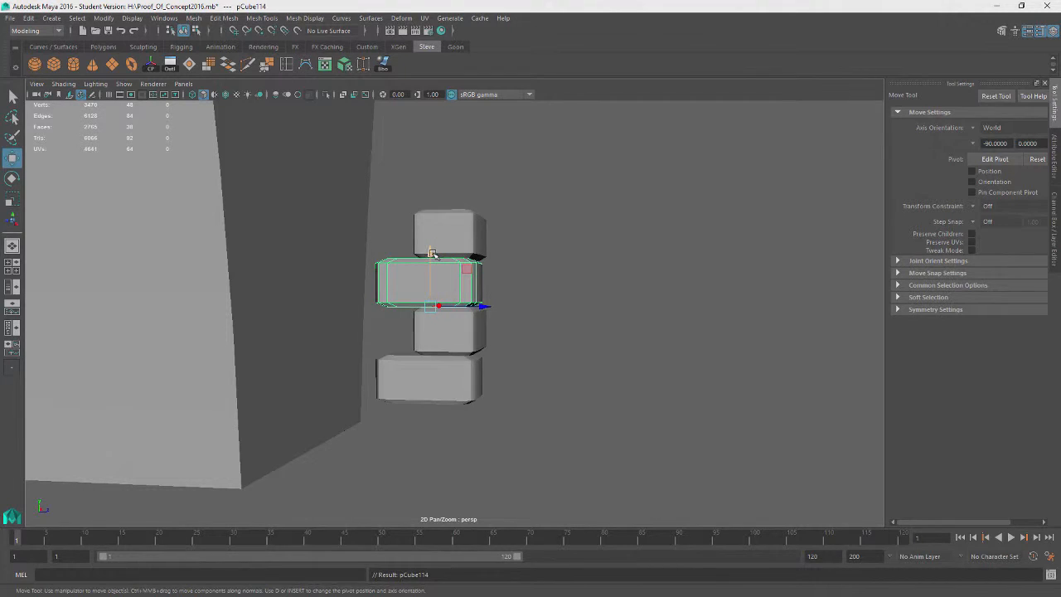
# Raise the selected flat block a course higher and repeat duplicate-with-transform to stack more copies up the wall
pyautogui.moveTo(432, 252); pyautogui.dragTo(440, 214)
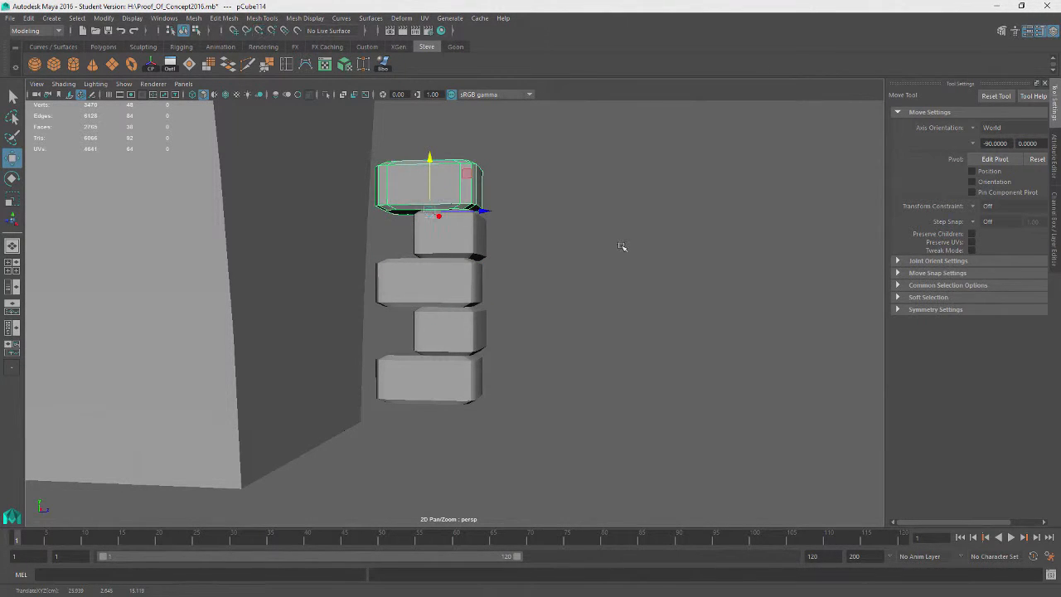
pyautogui.hotkey('shift', 'd')
pyautogui.hotkey('shift', 'd')
pyautogui.scroll(-4, 642, 246)
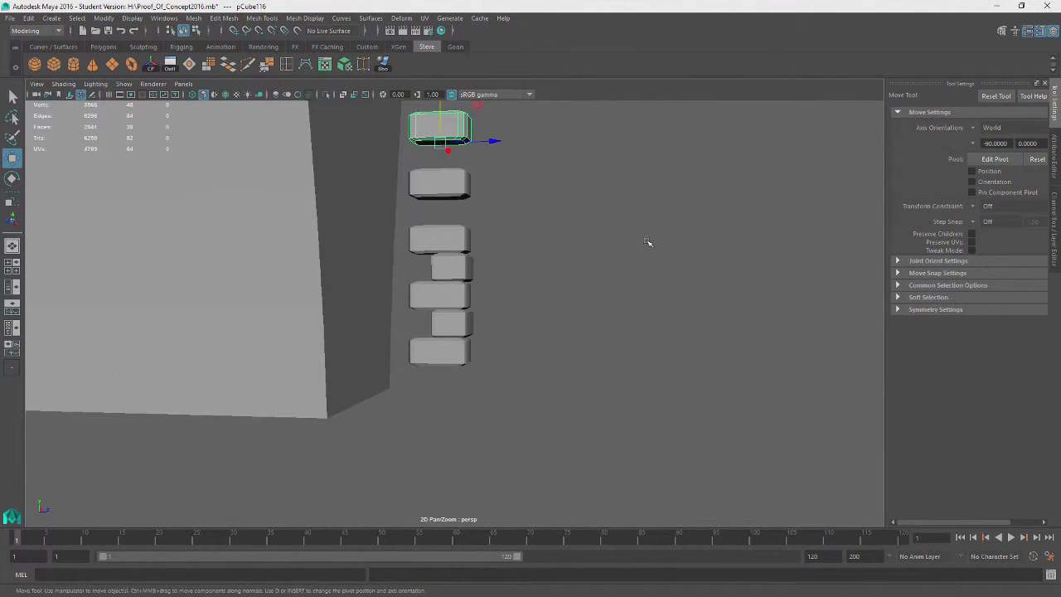
pyautogui.keyDown('alt'); pyautogui.moveTo(649, 241); pyautogui.dragTo(621, 264); pyautogui.keyUp('alt')
pyautogui.keyDown('alt'); pyautogui.moveTo(622, 264); pyautogui.dragTo(616, 331, button='middle'); pyautogui.keyUp('alt')
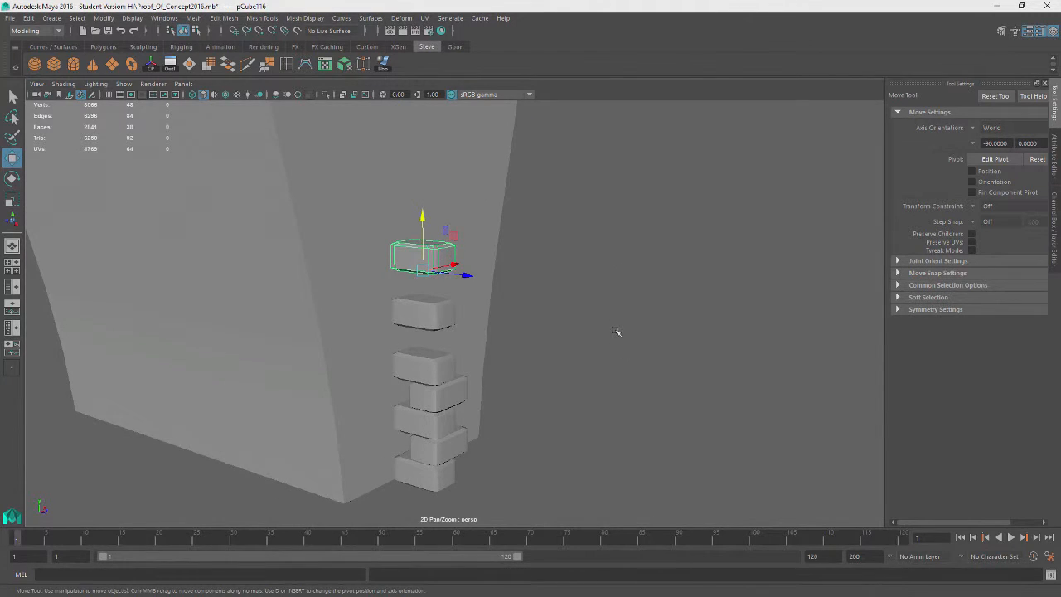
pyautogui.hotkey('shift', 'd')
pyautogui.hotkey('shift', 'd')
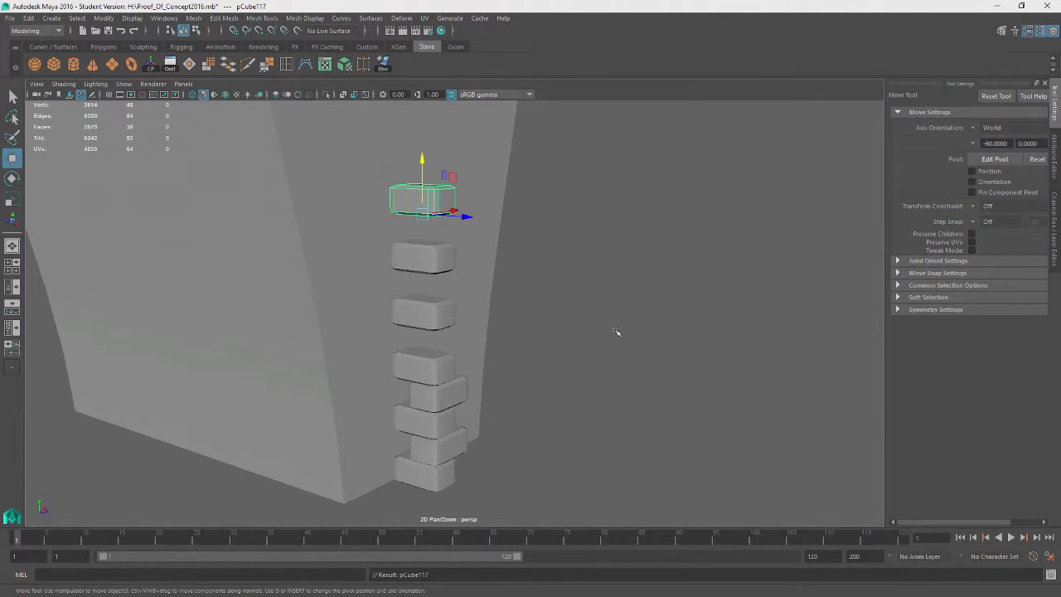
pyautogui.scroll(-3, 612, 328)
pyautogui.hotkey('shift', 'd')
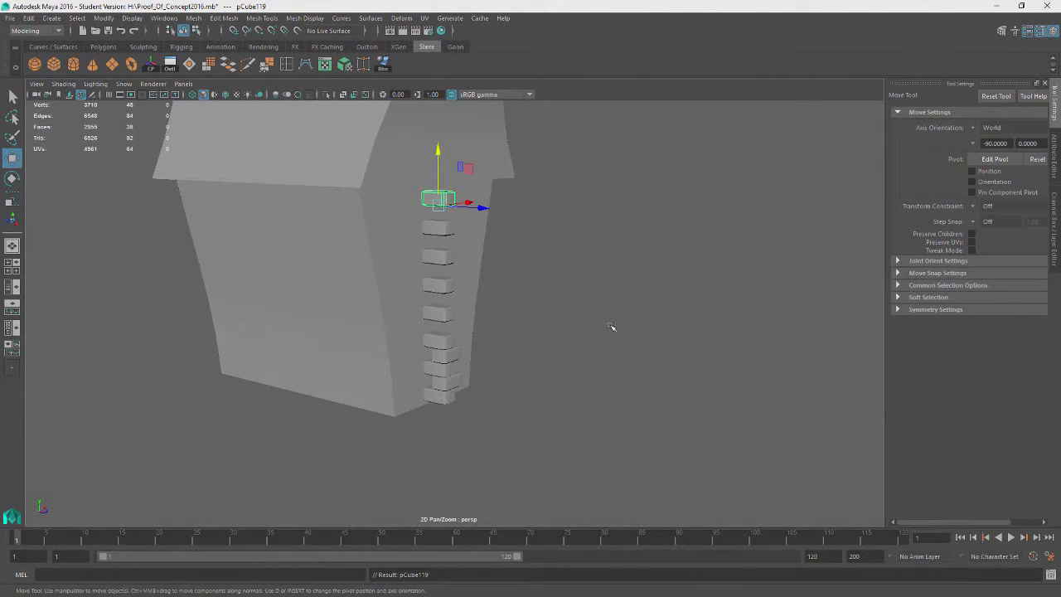
pyautogui.hotkey('shift', 'd')
pyautogui.keyDown('alt'); pyautogui.moveTo(568, 301); pyautogui.dragTo(457, 350); pyautogui.keyUp('alt')
pyautogui.click(562, 335)
pyautogui.click(457, 351)
pyautogui.press('f')
pyautogui.keyDown('alt'); pyautogui.moveTo(588, 367); pyautogui.dragTo(516, 392); pyautogui.keyUp('alt')
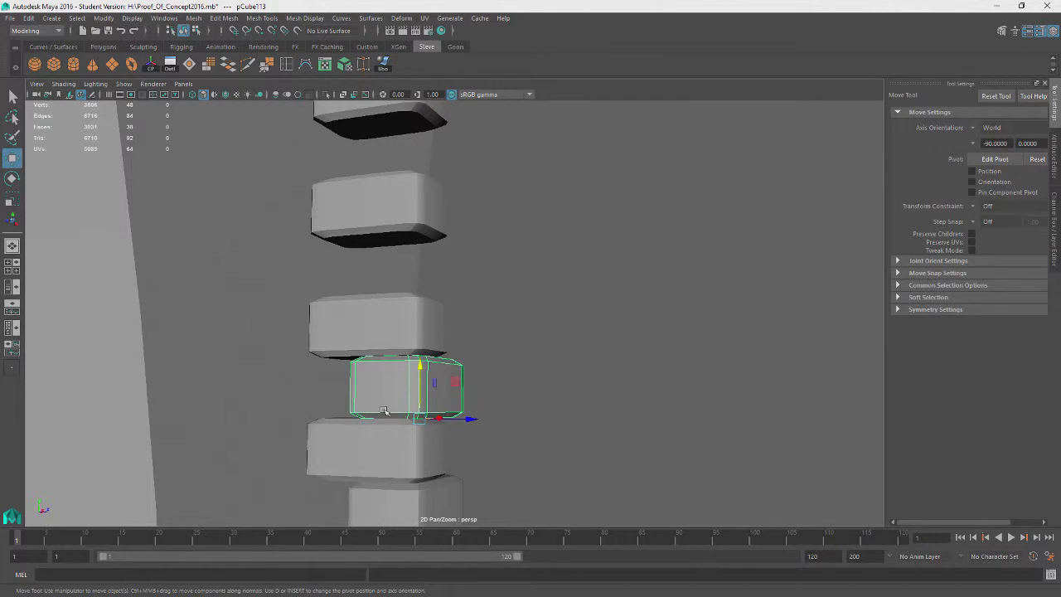
pyautogui.moveTo(418, 365); pyautogui.dragTo(428, 286)
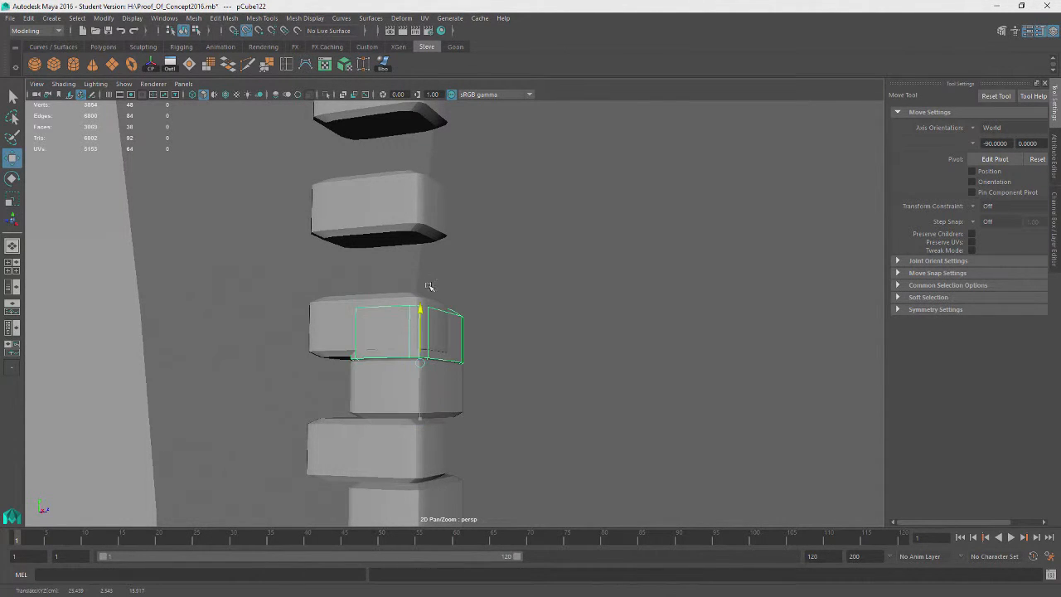
pyautogui.scroll(-3, 464, 298)
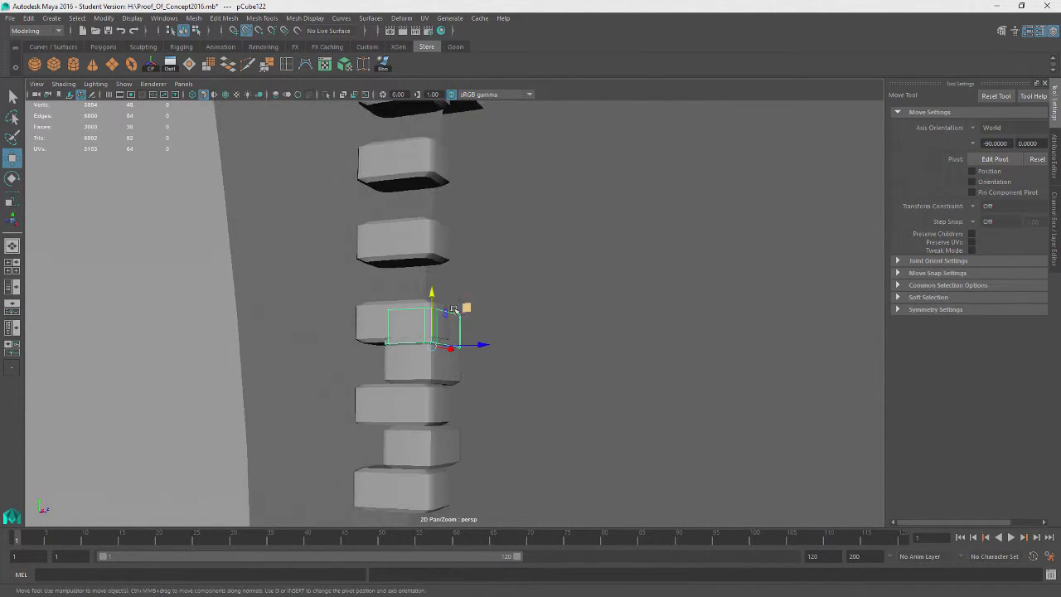
pyautogui.moveTo(433, 286); pyautogui.dragTo(431, 244)
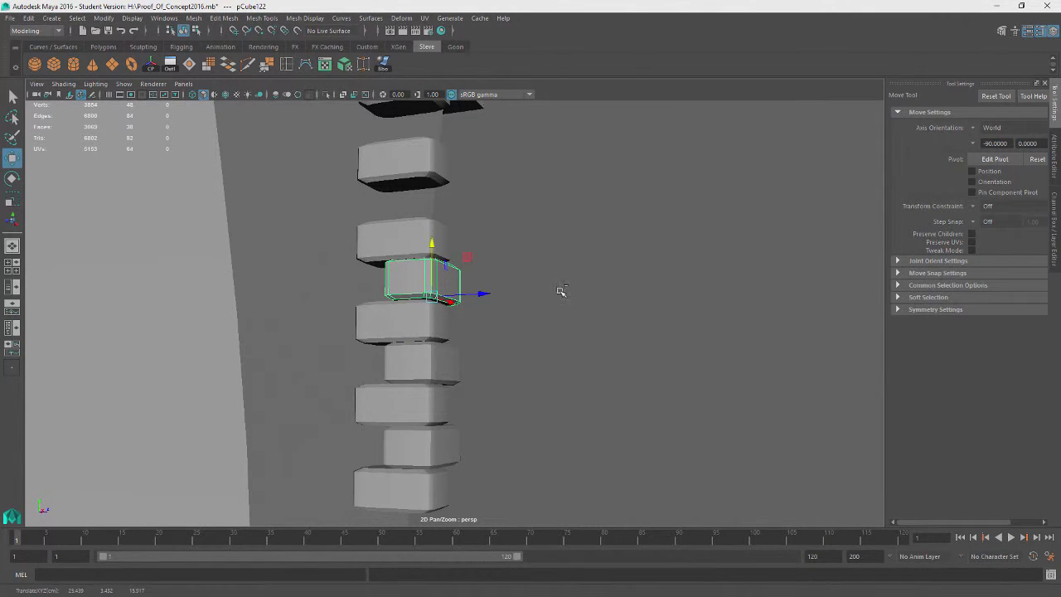
pyautogui.hotkey('ctrl', 'z')
pyautogui.hotkey('ctrl', 'z')
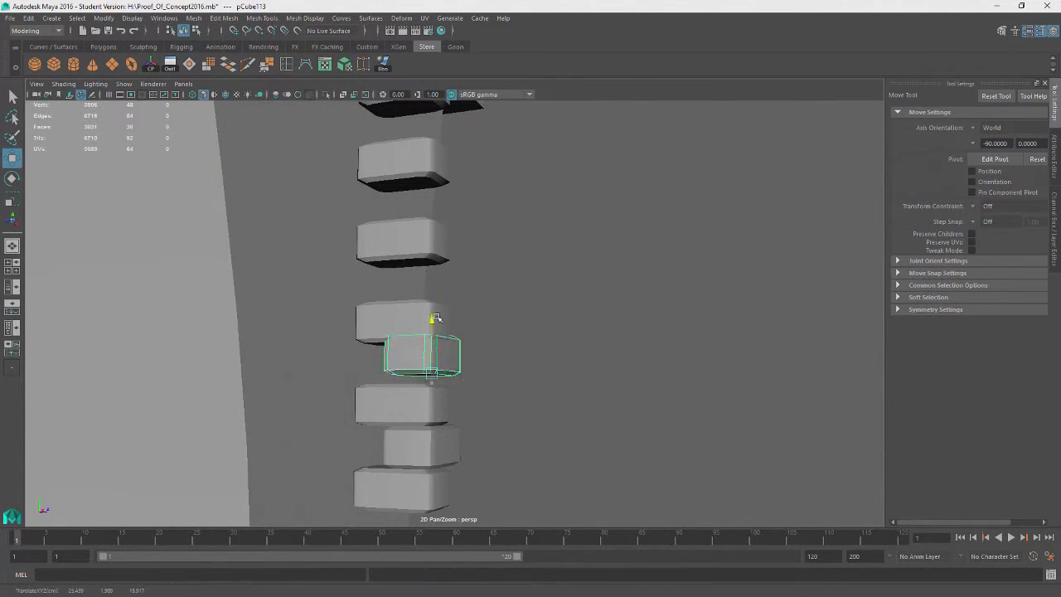
pyautogui.hotkey('ctrl', 'z')
# Duplicate the standing block and move the copy up into the gap between the flat blocks
pyautogui.hotkey('ctrl', 'd')
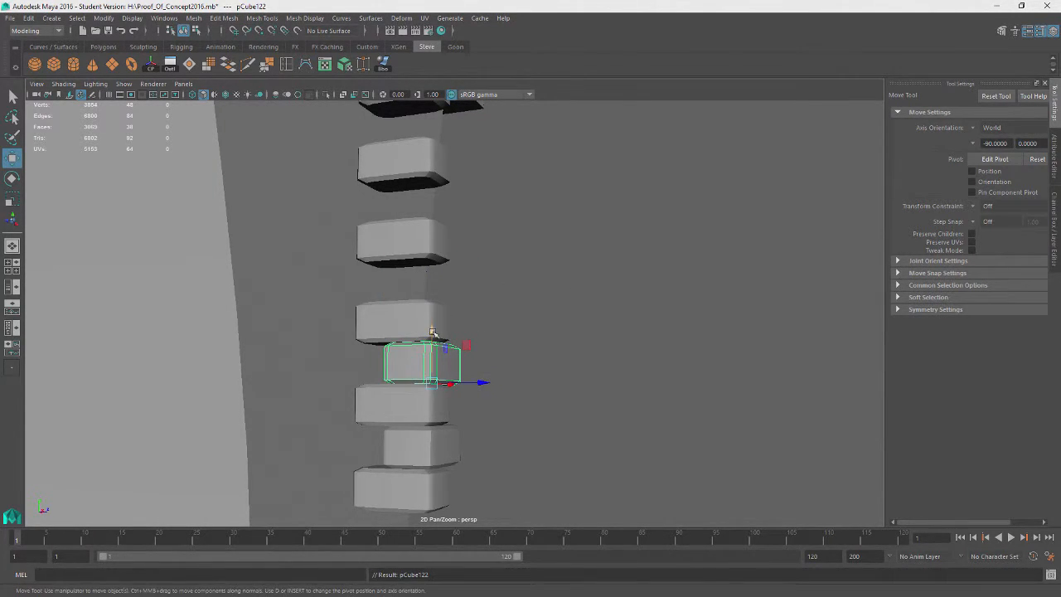
pyautogui.moveTo(431, 331); pyautogui.dragTo(432, 286)
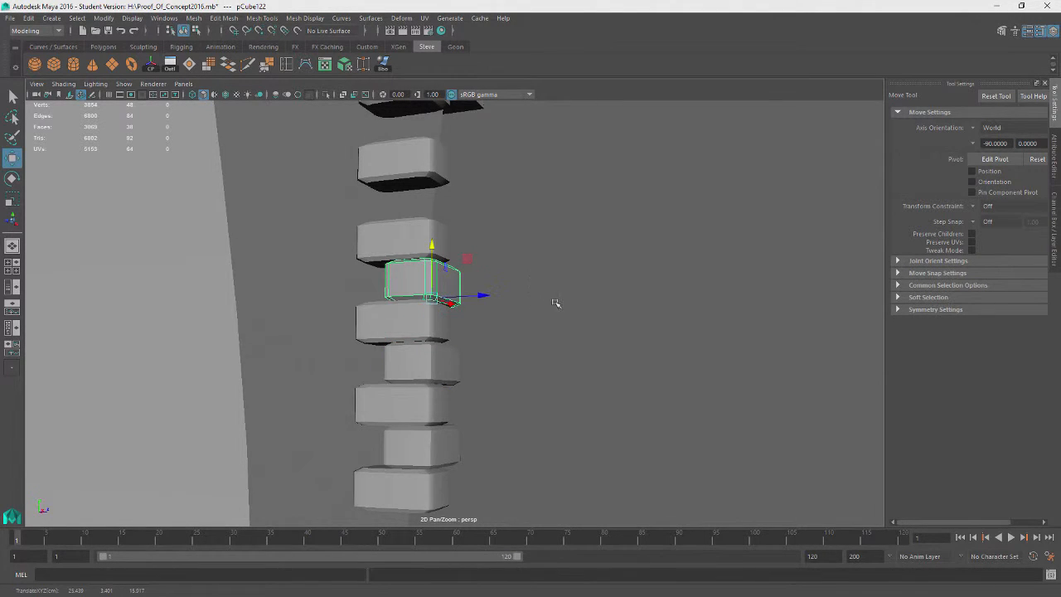
pyautogui.keyDown('alt'); pyautogui.moveTo(555, 304); pyautogui.dragTo(566, 311); pyautogui.keyUp('alt')
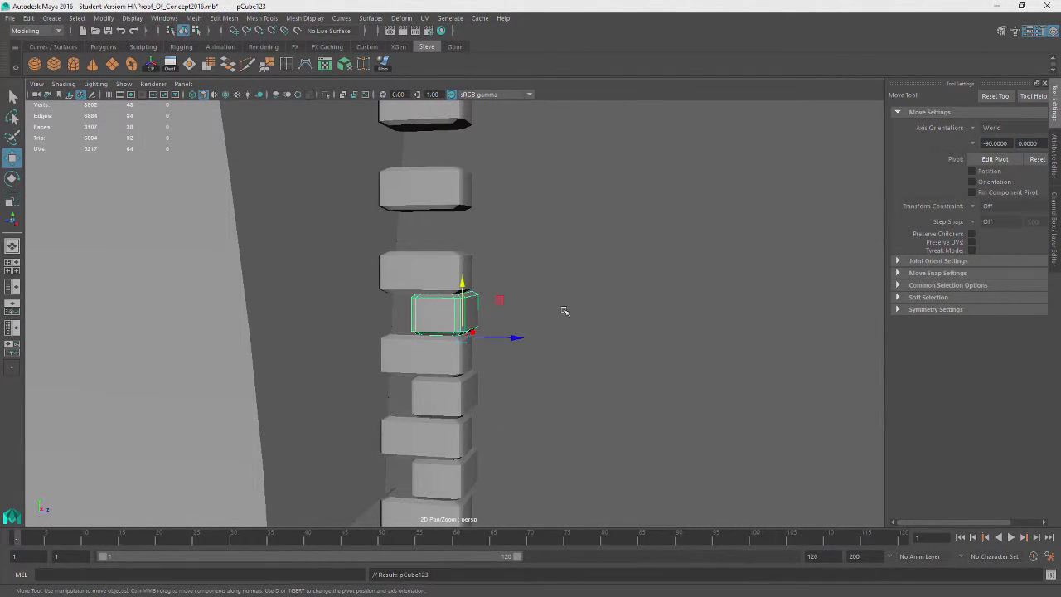
pyautogui.hotkey('ctrl', 'z')
pyautogui.hotkey('ctrl', 'z')
pyautogui.hotkey('ctrl', 'z')
pyautogui.moveTo(466, 291); pyautogui.dragTo(468, 276)
pyautogui.hotkey('ctrl', 'z')
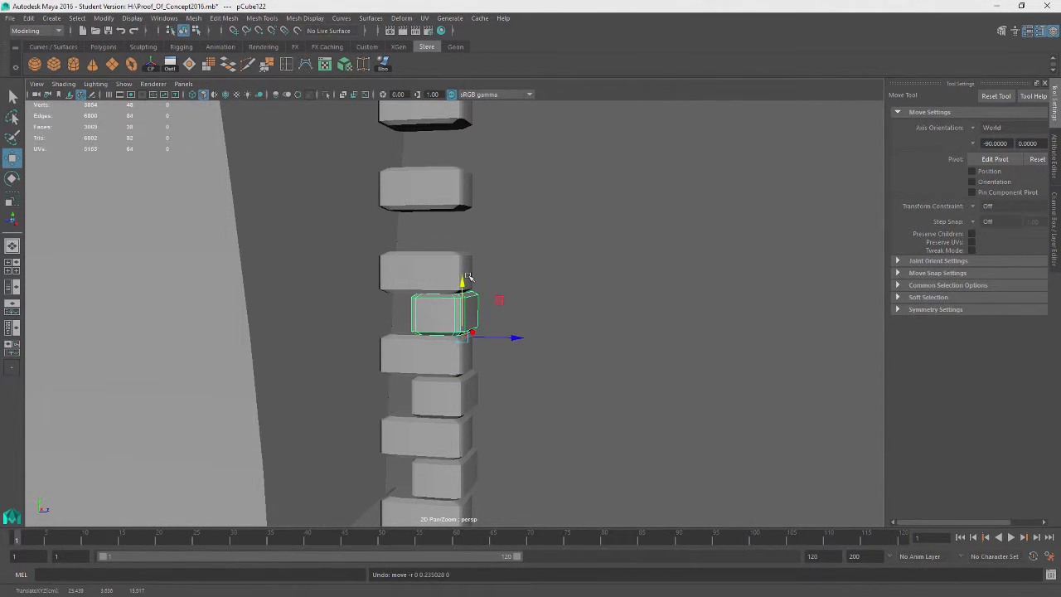
# Duplicate the new standing block, raise it one course, and repeat the duplicate to extend the alternating column to the roof
pyautogui.hotkey('ctrl', 'd')
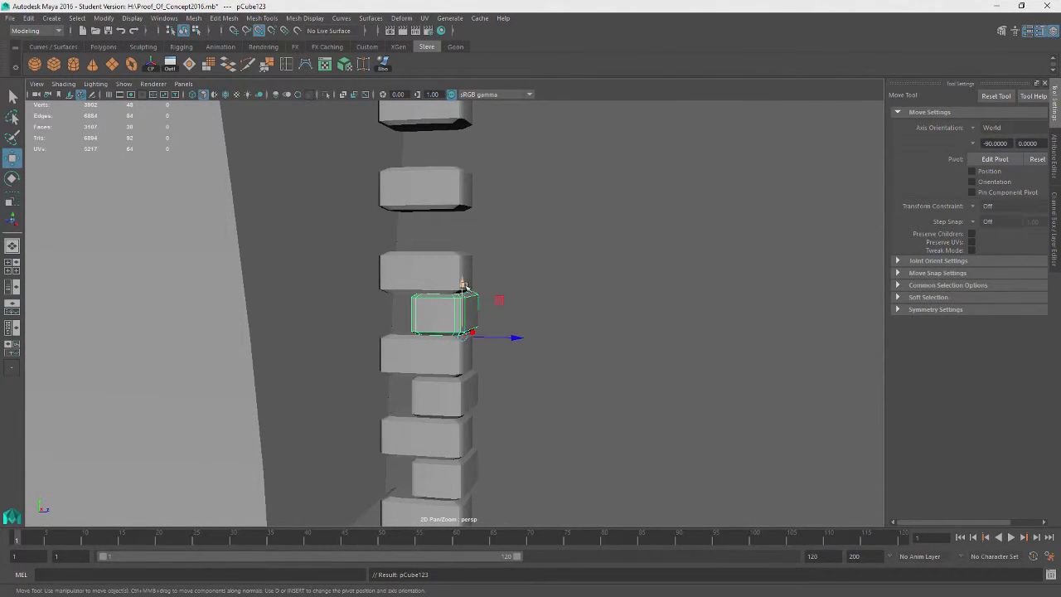
pyautogui.moveTo(465, 287); pyautogui.dragTo(465, 241)
pyautogui.hotkey('shift', 'd')
pyautogui.hotkey('shift', 'd')
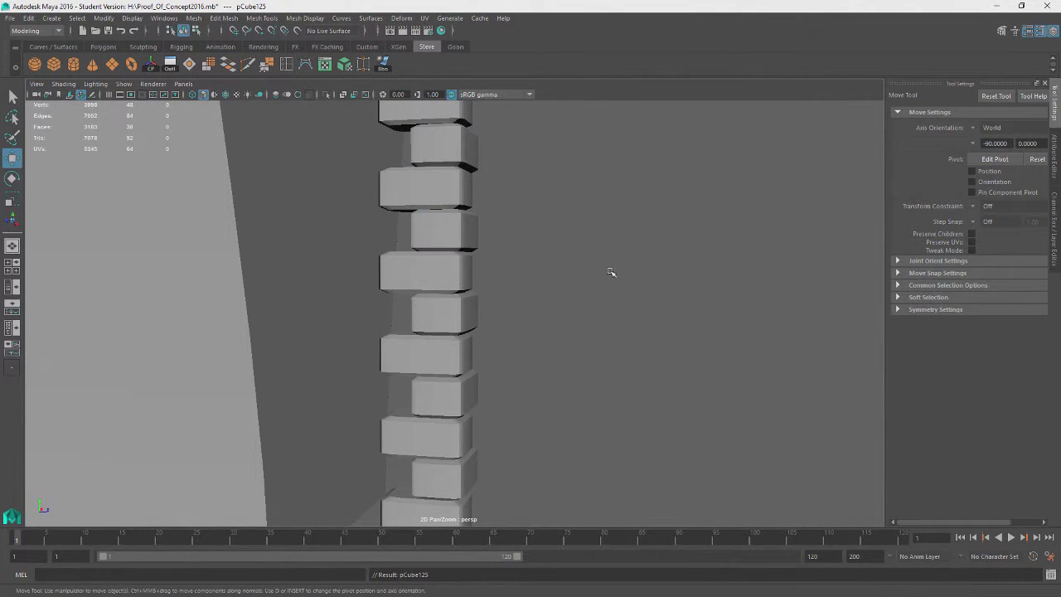
pyautogui.scroll(-5, 608, 262)
pyautogui.hotkey('shift', 'd')
pyautogui.hotkey('shift', 'd')
pyautogui.scroll(-3, 606, 257)
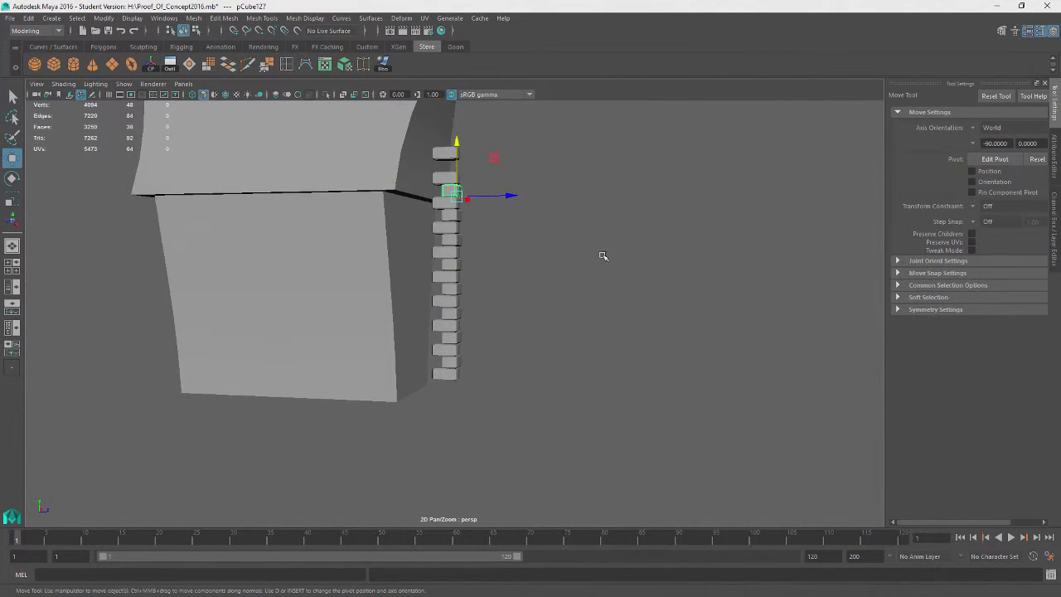
# Select all blocks in the column and combine them into a single mesh
pyautogui.click(632, 251)
pyautogui.keyDown('alt'); pyautogui.moveTo(632, 251); pyautogui.dragTo(672, 256); pyautogui.keyUp('alt')
pyautogui.moveTo(531, 144); pyautogui.dragTo(467, 378)
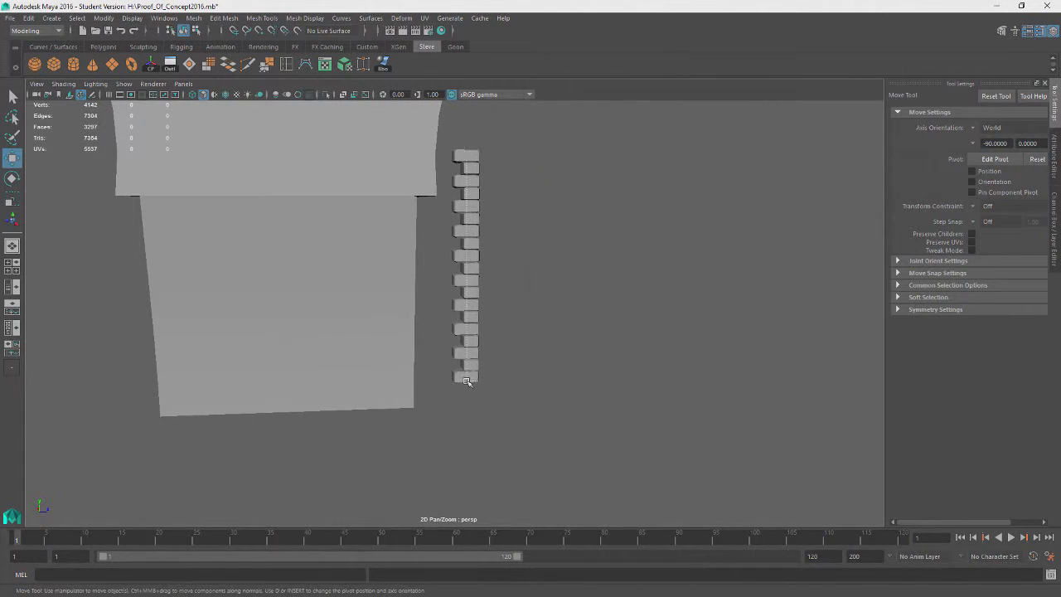
pyautogui.keyDown('alt'); pyautogui.moveTo(363, 154); pyautogui.dragTo(346, 150); pyautogui.keyUp('alt')
pyautogui.click(224, 17)
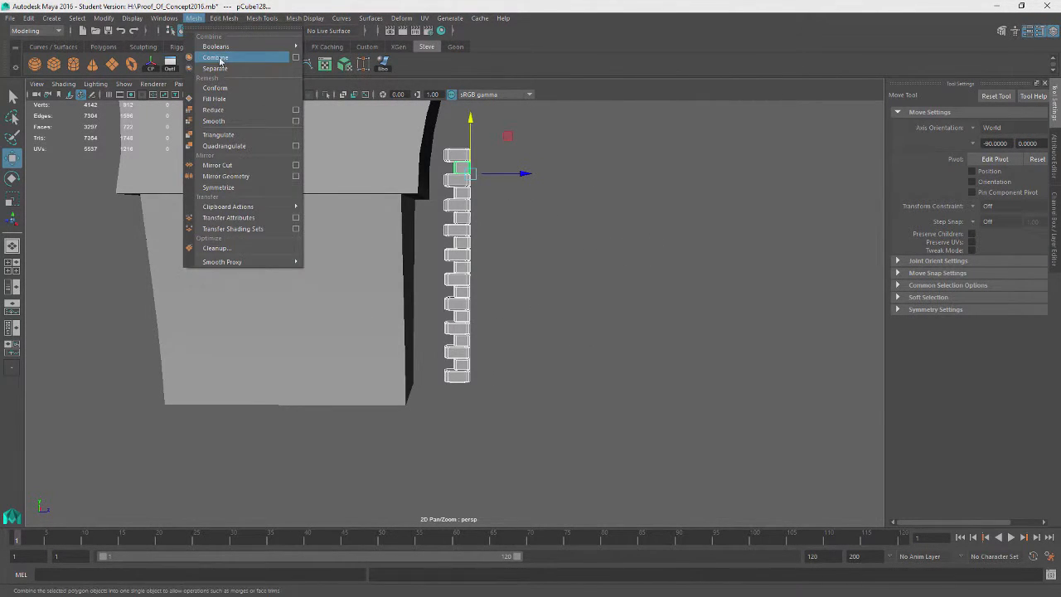
pyautogui.click(212, 50)
pyautogui.keyDown('alt'); pyautogui.moveTo(585, 245); pyautogui.dragTo(575, 256); pyautogui.keyUp('alt')
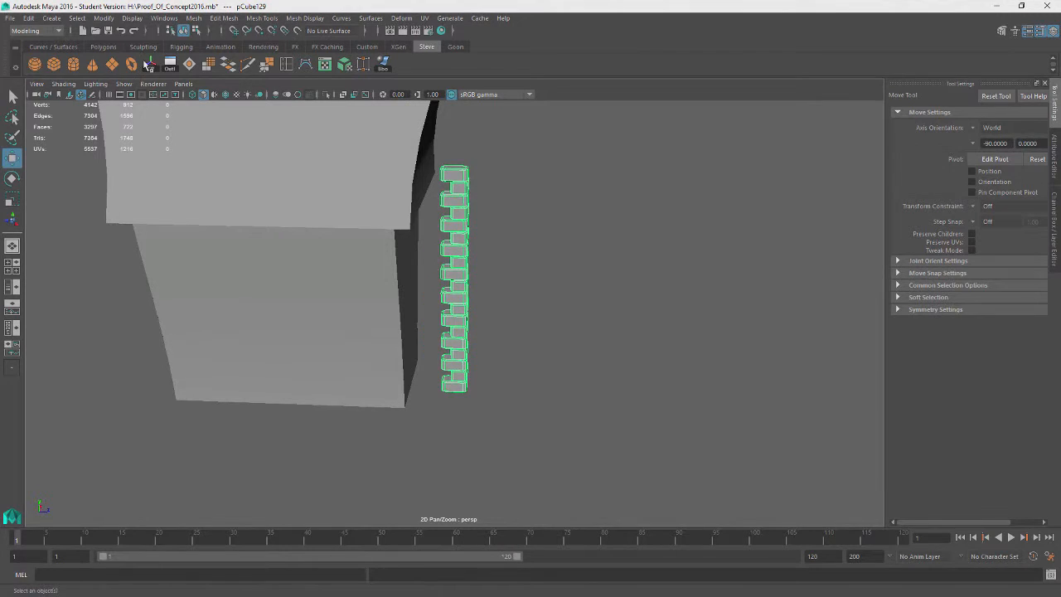
# Move the combined brick column onto the building's corner edge
pyautogui.keyDown('alt'); pyautogui.moveTo(493, 272); pyautogui.dragTo(421, 272); pyautogui.keyUp('alt')
pyautogui.moveTo(392, 197); pyautogui.dragTo(390, 228)
pyautogui.keyDown('alt'); pyautogui.moveTo(334, 313); pyautogui.dragTo(487, 293); pyautogui.keyUp('alt')
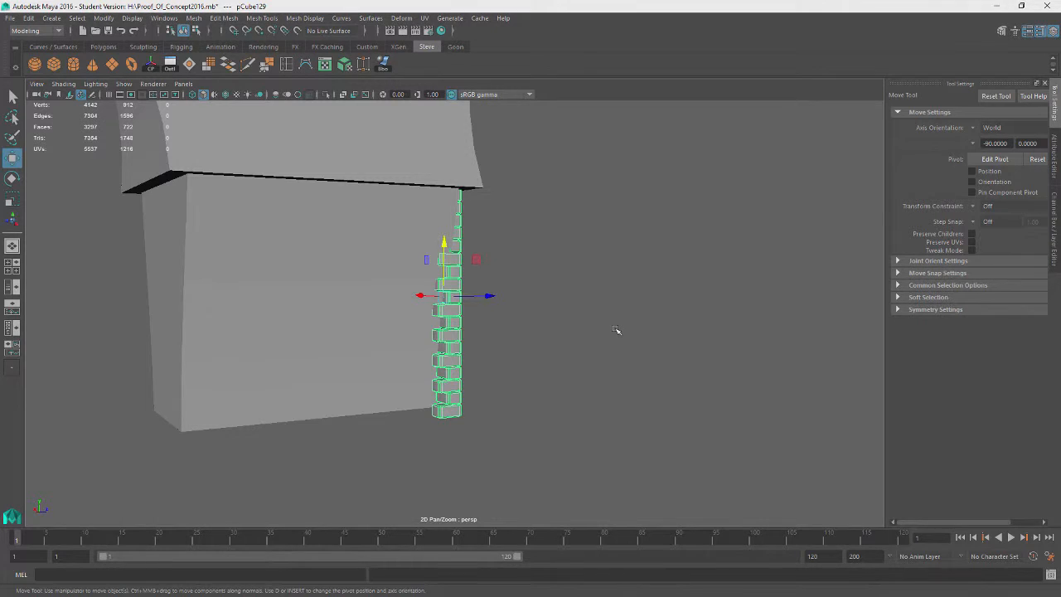
pyautogui.keyDown('alt'); pyautogui.moveTo(656, 308); pyautogui.dragTo(445, 296); pyautogui.keyUp('alt')
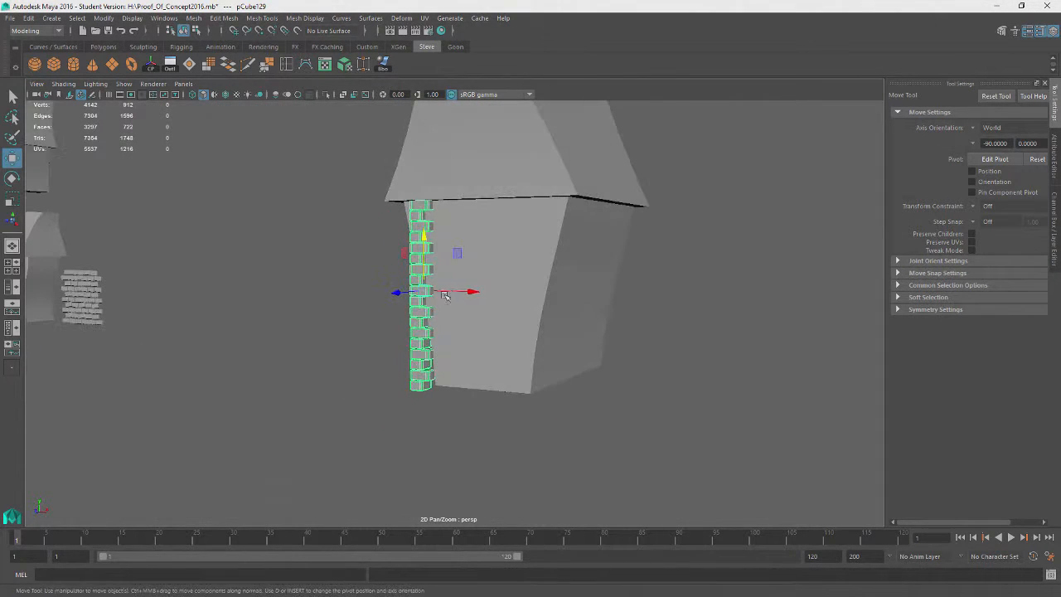
pyautogui.keyDown('alt'); pyautogui.moveTo(478, 382); pyautogui.dragTo(486, 374); pyautogui.keyUp('alt')
pyautogui.moveTo(428, 287); pyautogui.dragTo(441, 279, button='middle')
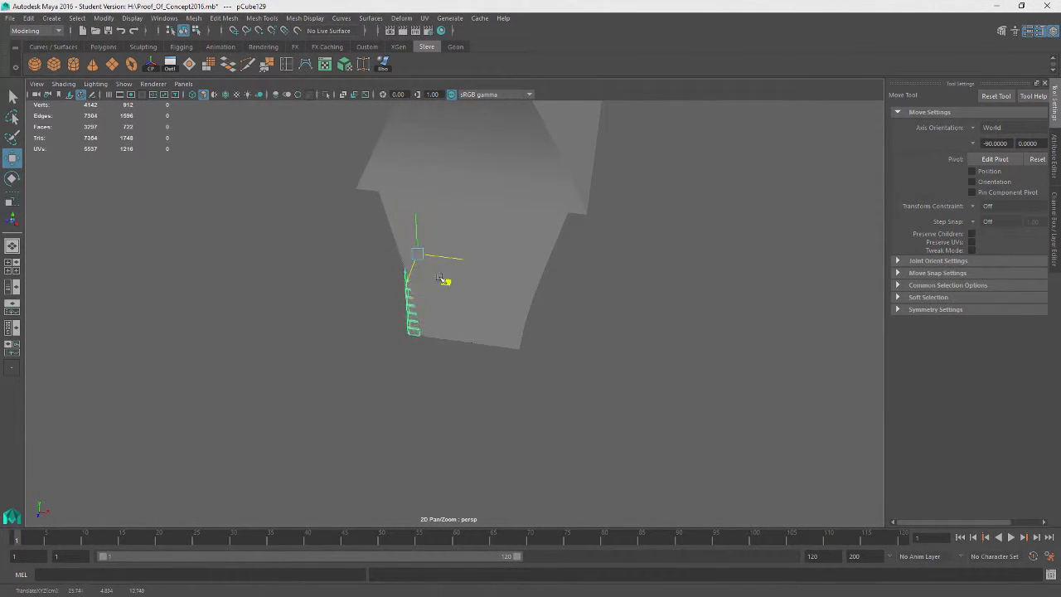
pyautogui.keyDown('alt'); pyautogui.moveTo(439, 283); pyautogui.dragTo(459, 417); pyautogui.keyUp('alt')
# Move the column's pivot to its base and snap the column to the wall's bottom corner
pyautogui.press('d')
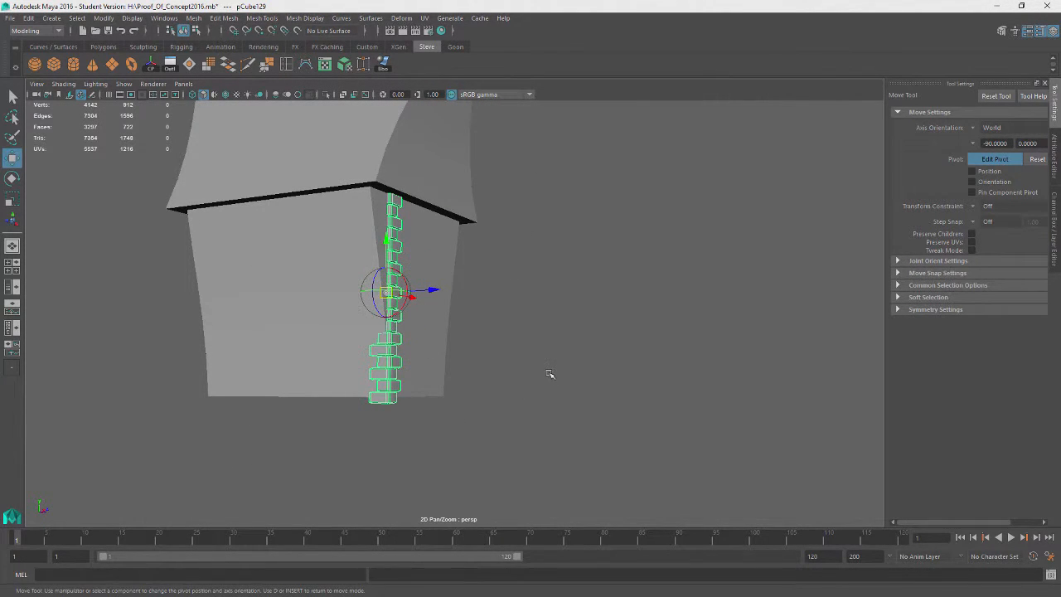
pyautogui.press('d')
pyautogui.press('d')
pyautogui.press('v')
pyautogui.moveTo(387, 240); pyautogui.dragTo(387, 408, button='middle')
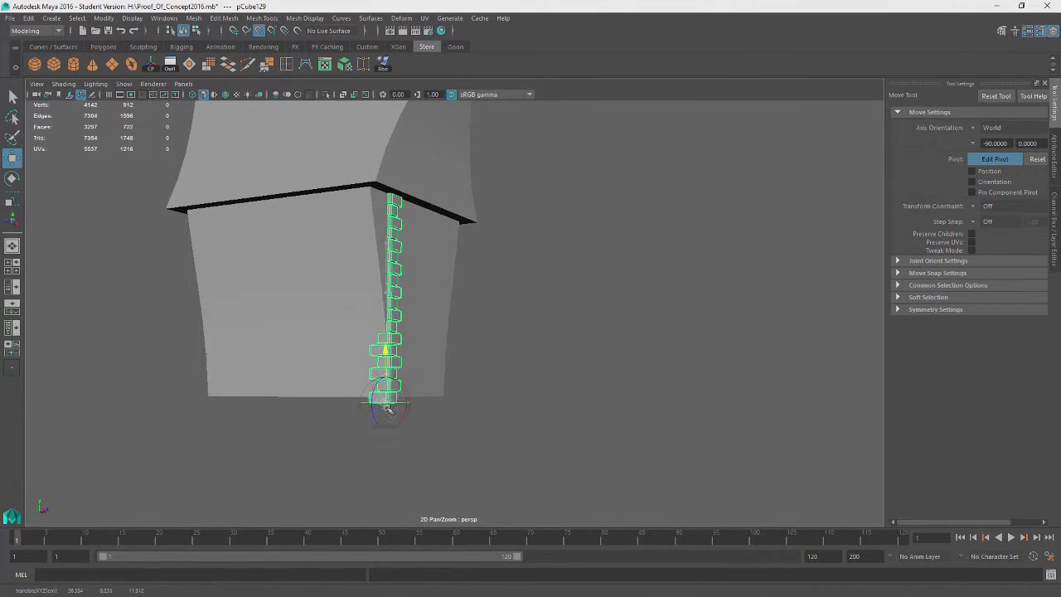
pyautogui.press('d')
pyautogui.press('v')
pyautogui.moveTo(384, 353); pyautogui.dragTo(389, 398)
# Soft-select the top of the column and shift it so the bricks bend along the wall's slanted edge
pyautogui.click(603, 412)
pyautogui.keyDown('alt'); pyautogui.moveTo(602, 411); pyautogui.dragTo(564, 307); pyautogui.keyUp('alt')
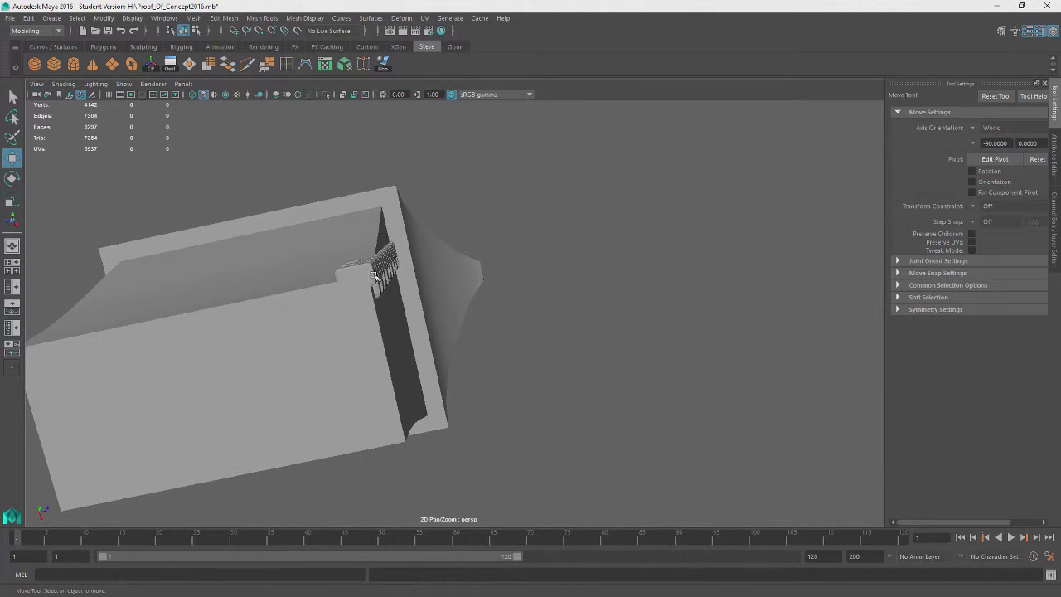
pyautogui.click(373, 289)
pyautogui.moveTo(369, 316); pyautogui.dragTo(421, 233)
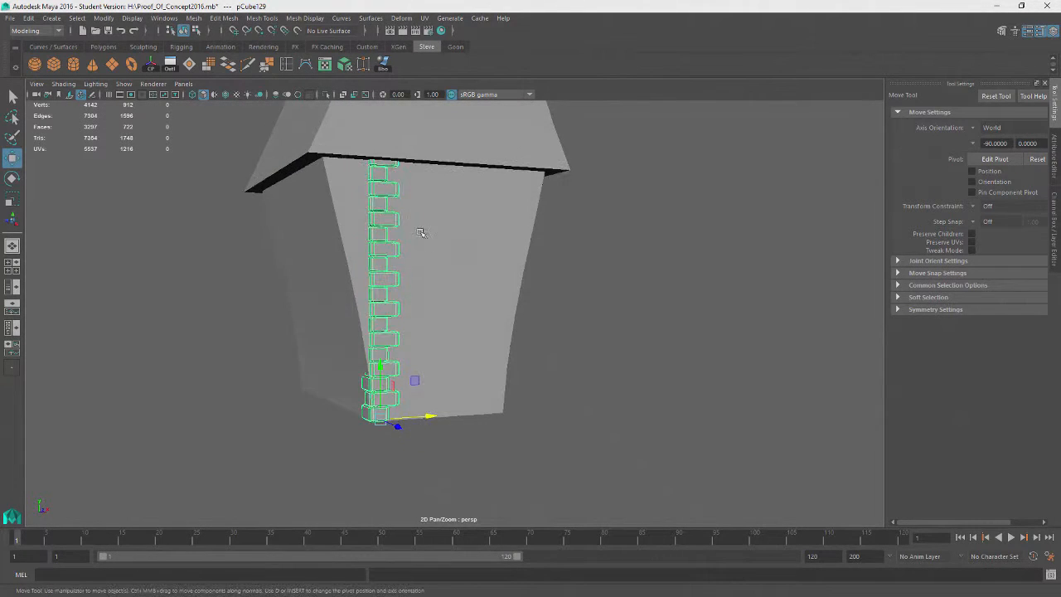
pyautogui.moveTo(379, 164); pyautogui.dragTo(378, 192, button='right')
pyautogui.doubleClick(377, 166)
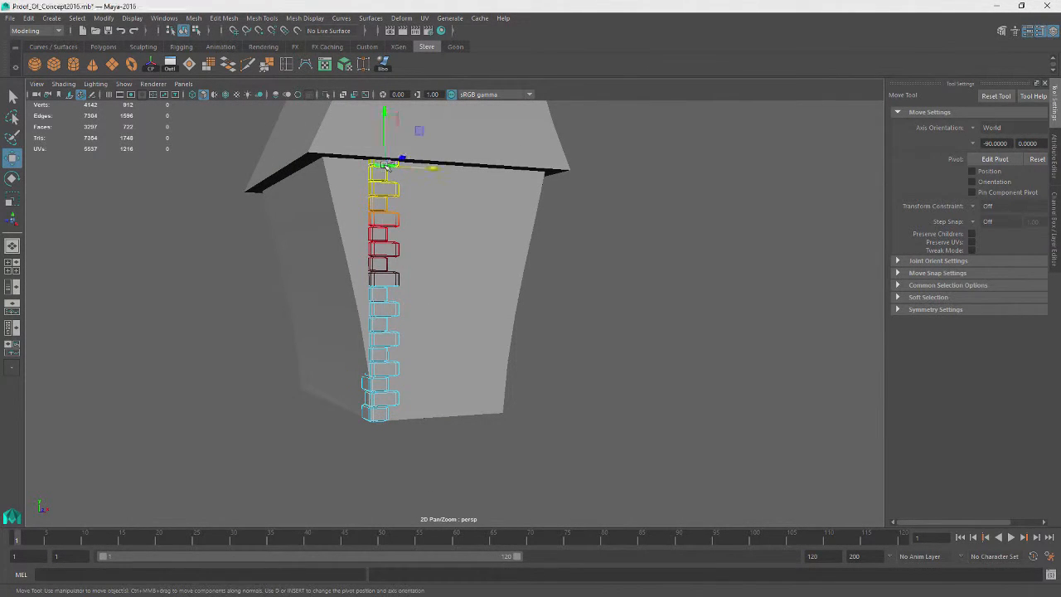
pyautogui.moveTo(414, 159); pyautogui.dragTo(407, 166)
pyautogui.hotkey('ctrl', 'z')
pyautogui.moveTo(494, 323); pyautogui.dragTo(562, 287)
pyautogui.moveTo(428, 164); pyautogui.dragTo(381, 159)
pyautogui.keyDown('alt'); pyautogui.moveTo(495, 334); pyautogui.dragTo(573, 347); pyautogui.keyUp('alt')
pyautogui.moveTo(565, 244); pyautogui.dragTo(606, 230, button='right')
pyautogui.click(615, 296)
pyautogui.keyDown('alt'); pyautogui.moveTo(615, 296); pyautogui.dragTo(359, 373); pyautogui.keyUp('alt')
pyautogui.click(402, 285)
pyautogui.hotkey('ctrl', 'd')
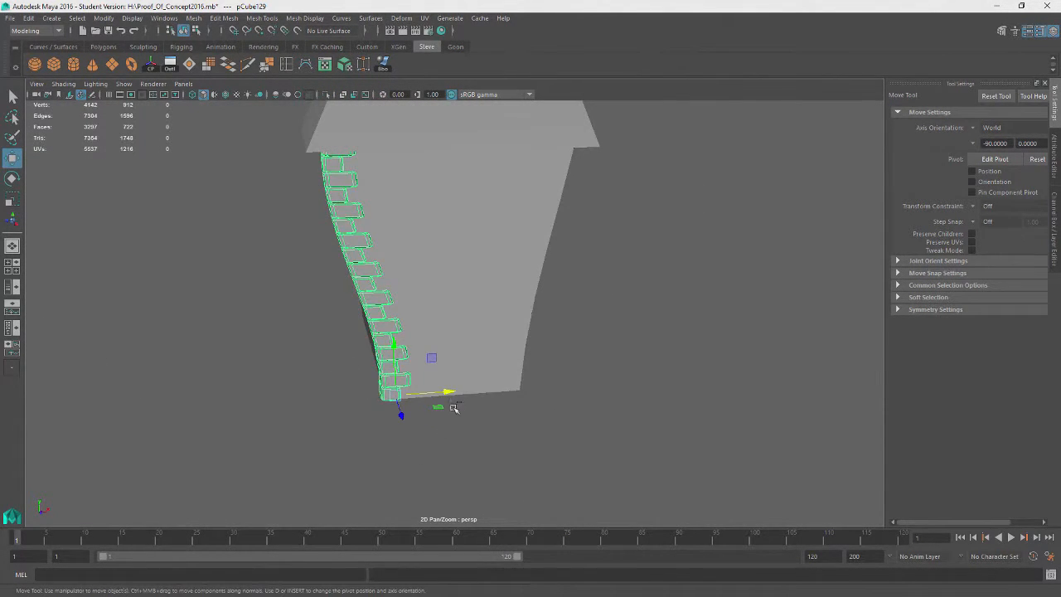
pyautogui.press('e')
pyautogui.moveTo(414, 417); pyautogui.dragTo(530, 461)
pyautogui.press('w')
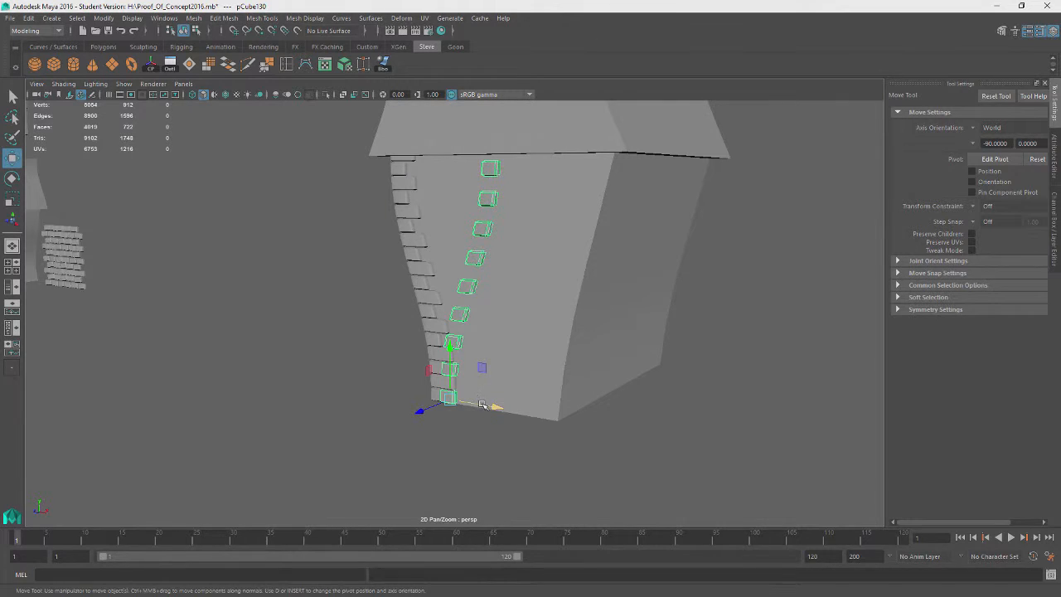
pyautogui.moveTo(482, 403); pyautogui.dragTo(513, 440)
pyautogui.press('e')
pyautogui.hotkey('ctrl', 'z')
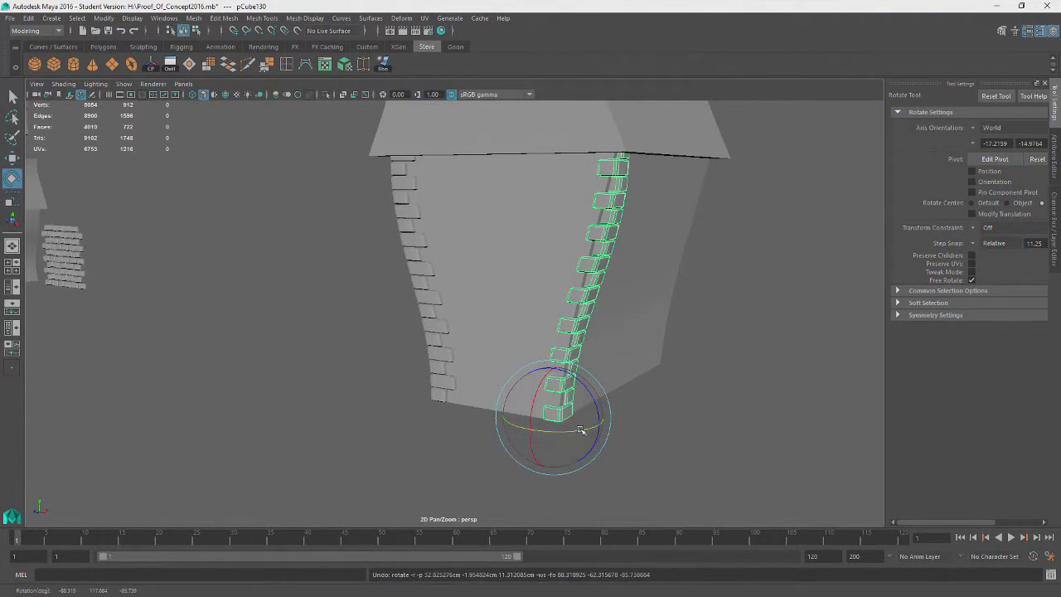
pyautogui.moveTo(580, 431); pyautogui.dragTo(602, 440)
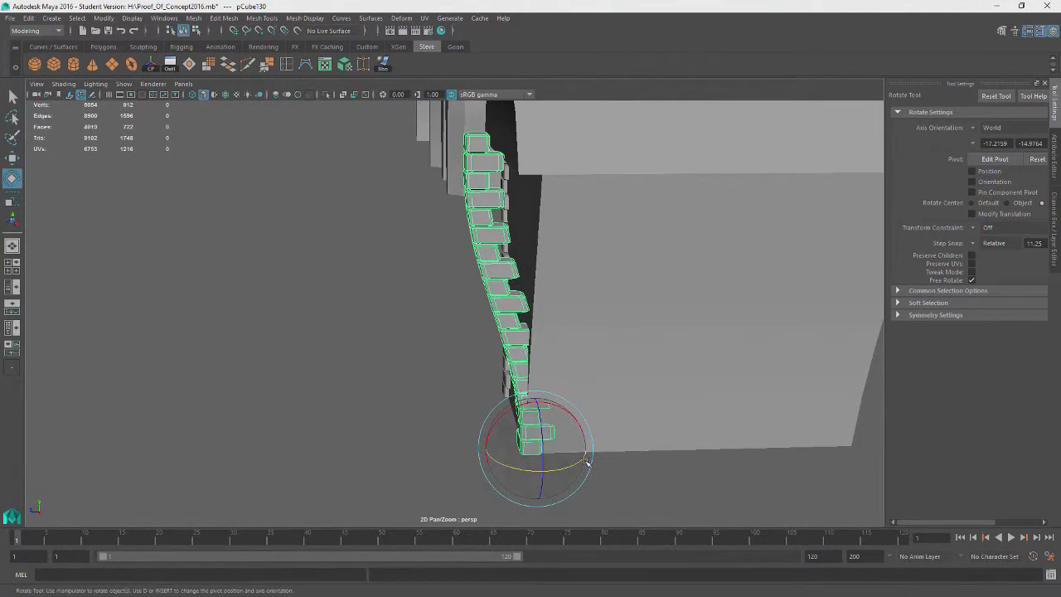
pyautogui.press('Delete')
pyautogui.click(507, 292)
pyautogui.keyDown('alt'); pyautogui.moveTo(311, 393); pyautogui.dragTo(638, 403); pyautogui.keyUp('alt')
pyautogui.hotkey('ctrl', 'd')
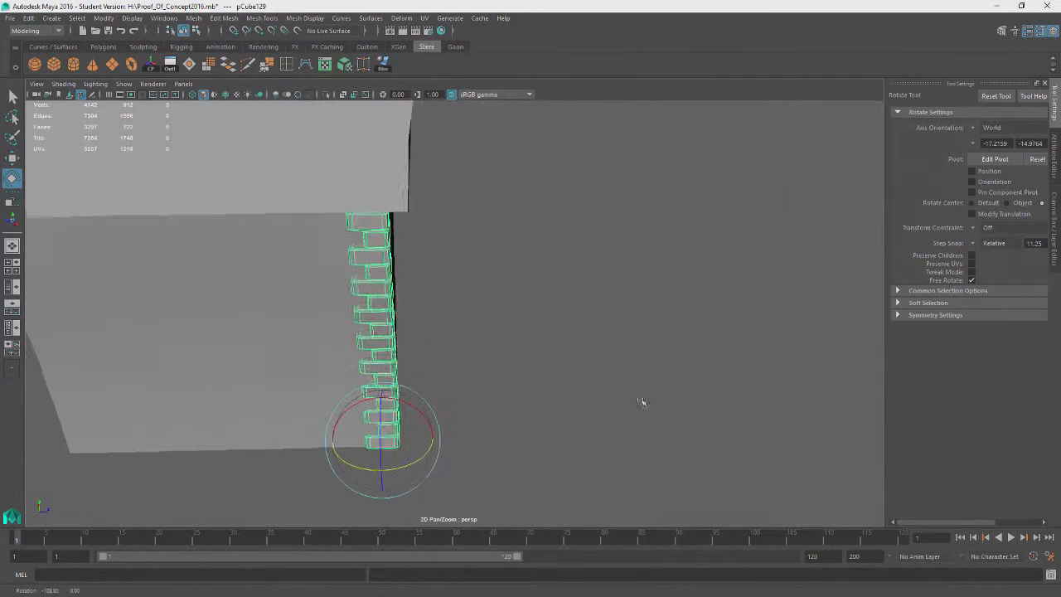
pyautogui.moveTo(638, 403); pyautogui.dragTo(585, 378, button='middle')
pyautogui.keyDown('alt'); pyautogui.moveTo(586, 379); pyautogui.dragTo(473, 356); pyautogui.keyUp('alt')
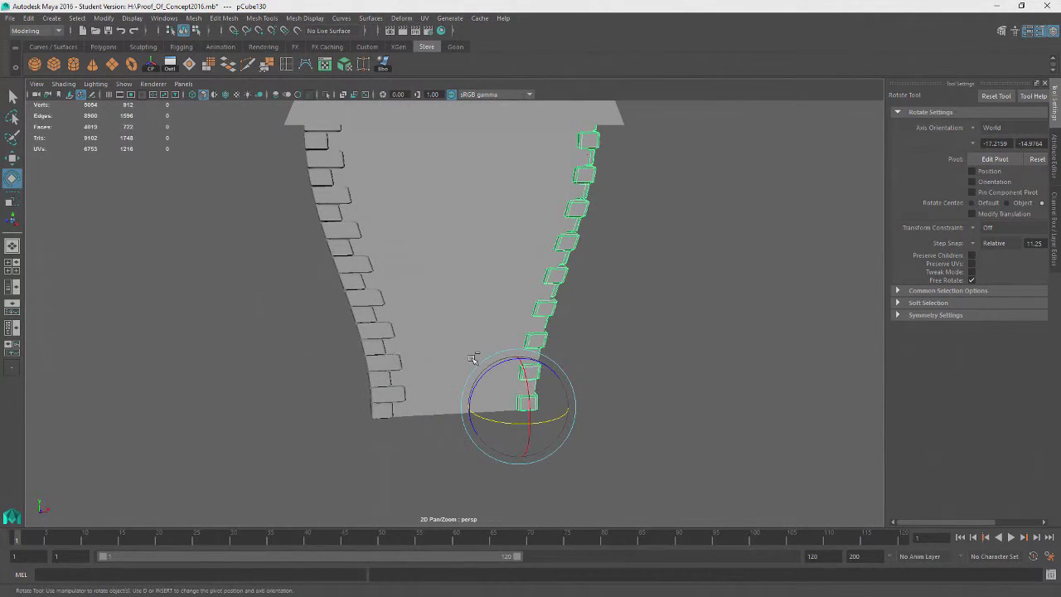
pyautogui.hotkey('ctrl', 'z')
pyautogui.hotkey('ctrl', 'z')
pyautogui.hotkey('ctrl', 'z')
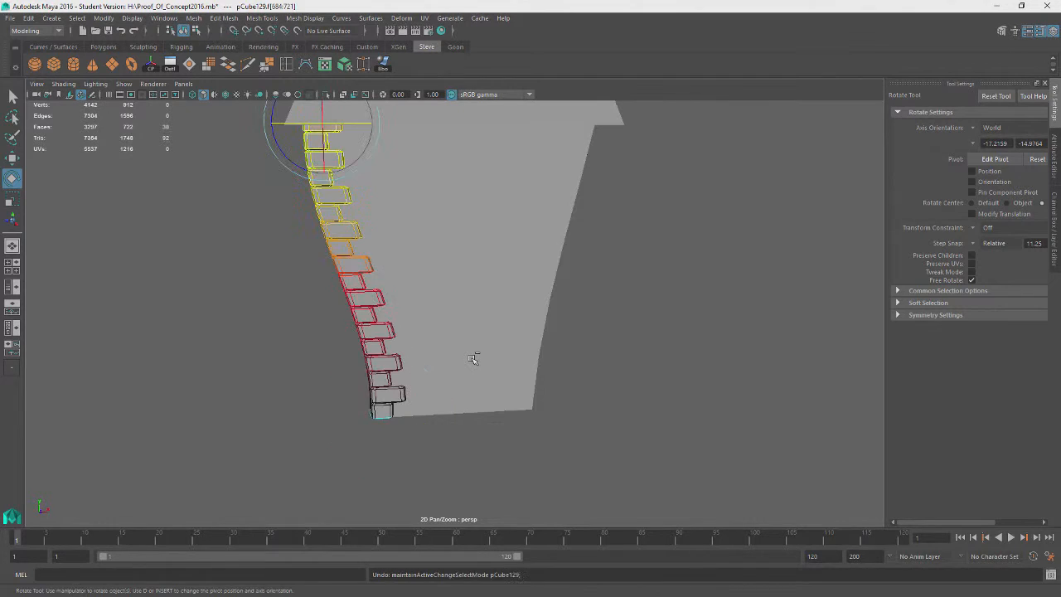
# Return to the Move tool and turn off soft selection
pyautogui.moveTo(473, 358)
pyautogui.keyDown('alt'); pyautogui.mouseDown()
pyautogui.moveTo(564, 400)
pyautogui.moveTo(489, 369)
pyautogui.mouseUp(); pyautogui.keyUp('alt')
pyautogui.press('w')
pyautogui.press('b')
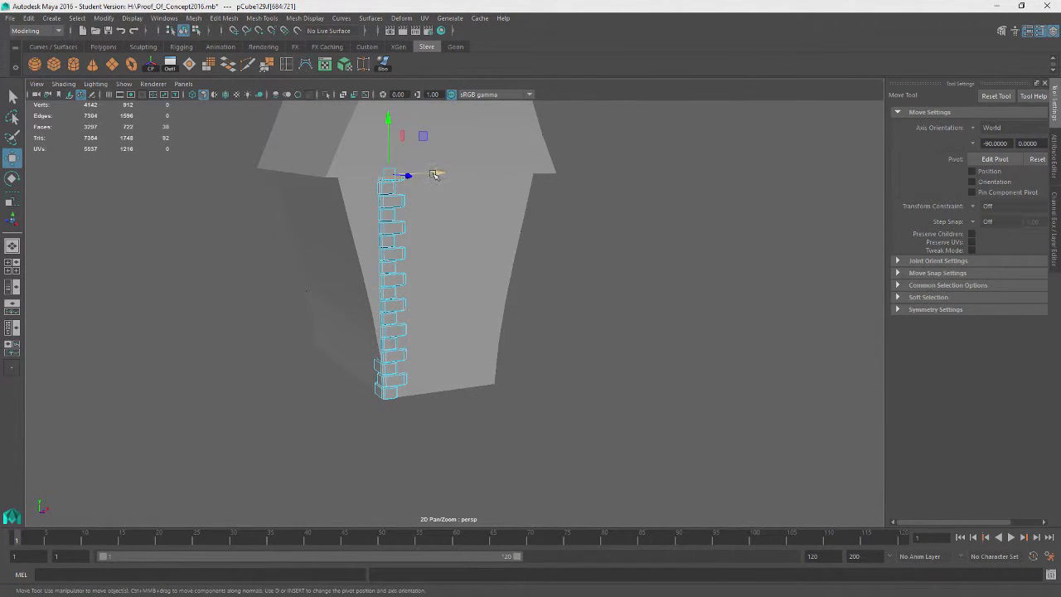
# Save the scene
pyautogui.moveTo(580, 241); pyautogui.dragTo(629, 222, button='right')
pyautogui.click(393, 290)
pyautogui.keyDown('alt'); pyautogui.moveTo(398, 331); pyautogui.dragTo(729, 369); pyautogui.keyUp('alt')
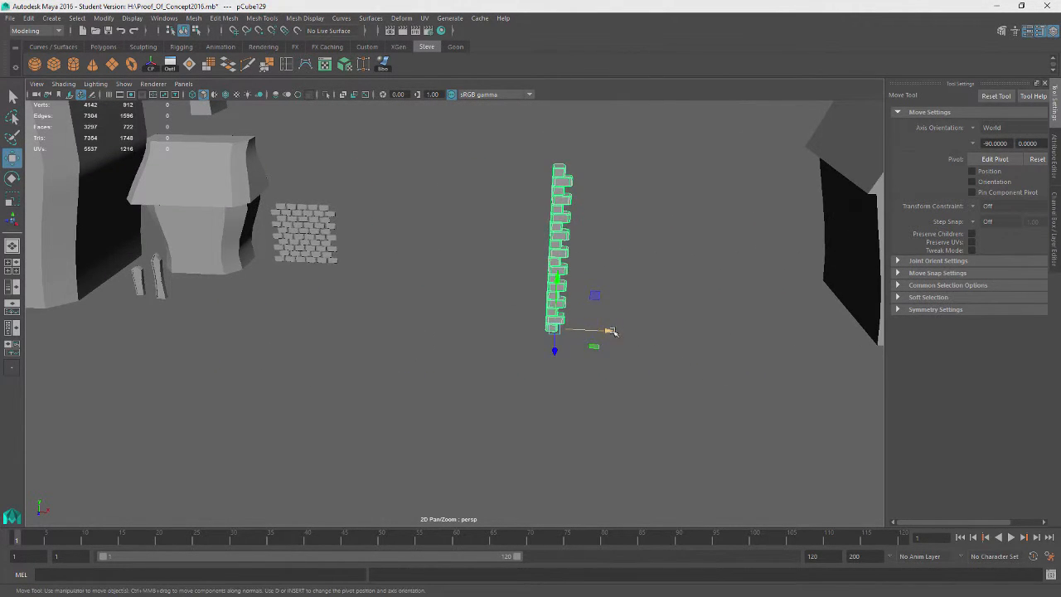
pyautogui.moveTo(610, 331); pyautogui.dragTo(440, 310)
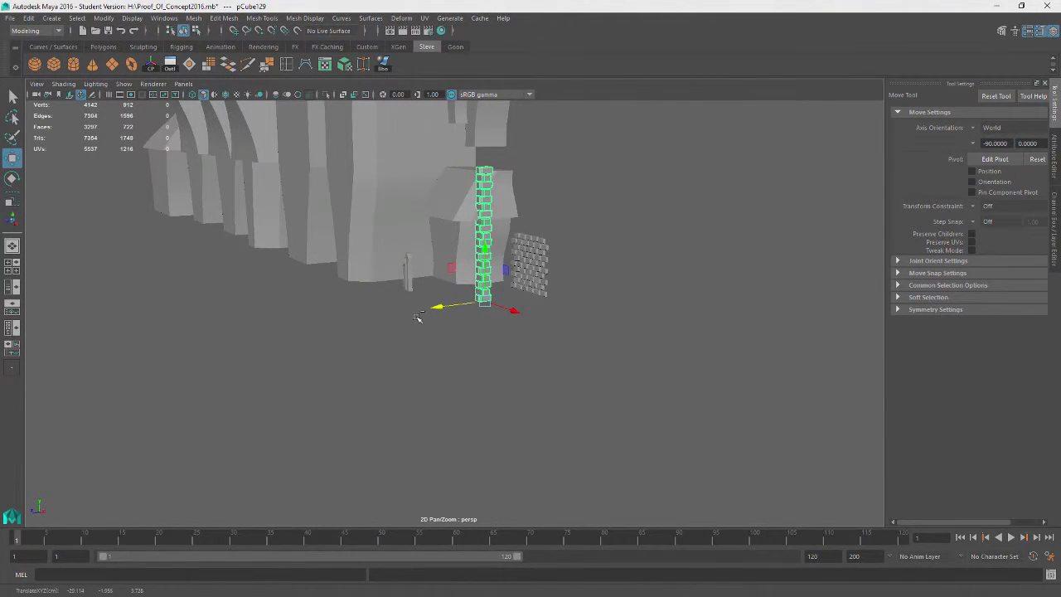
pyautogui.hotkey('ctrl', 's')
pyautogui.click(495, 314)
pyautogui.keyDown('alt'); pyautogui.moveTo(499, 309); pyautogui.dragTo(570, 308, button='right'); pyautogui.keyUp('alt')
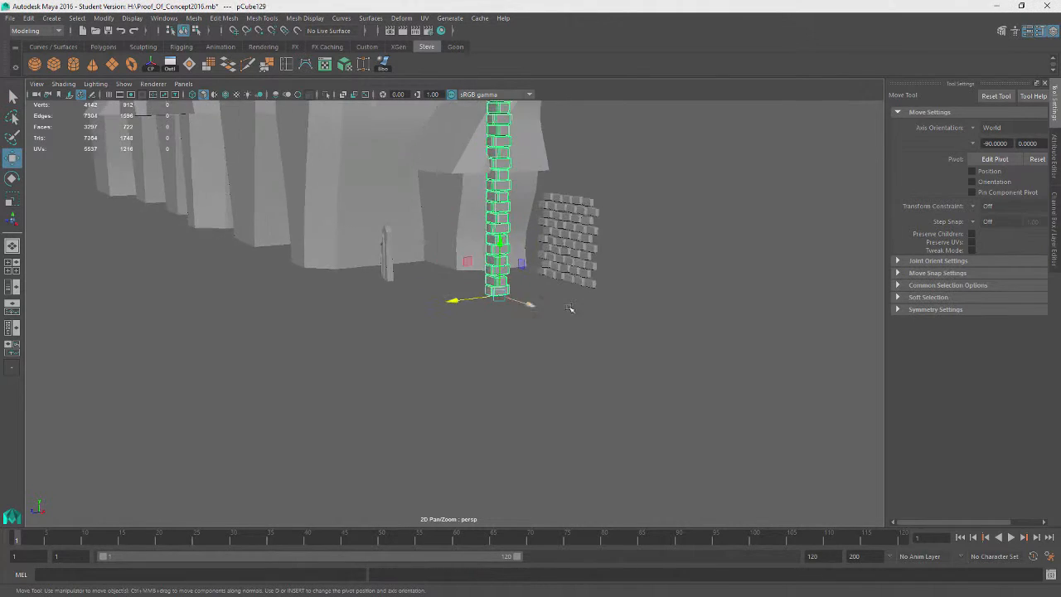
pyautogui.keyDown('alt'); pyautogui.moveTo(570, 309); pyautogui.dragTo(298, 423, button='middle'); pyautogui.keyUp('alt')
pyautogui.keyDown('alt'); pyautogui.moveTo(298, 414); pyautogui.dragTo(337, 378); pyautogui.keyUp('alt')
pyautogui.keyDown('alt'); pyautogui.moveTo(337, 378); pyautogui.dragTo(616, 319, button='middle'); pyautogui.keyUp('alt')
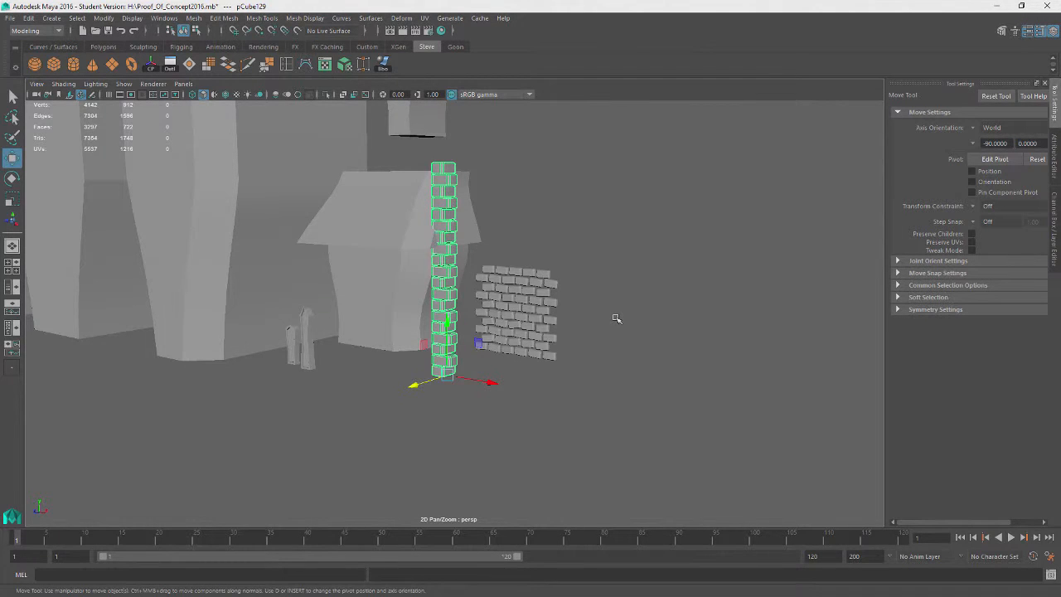
pyautogui.click(55, 67)
pyautogui.keyDown('alt'); pyautogui.moveTo(360, 301); pyautogui.dragTo(391, 425); pyautogui.keyUp('alt')
pyautogui.keyDown('alt'); pyautogui.moveTo(706, 395); pyautogui.dragTo(629, 392, button='middle'); pyautogui.keyUp('alt')
pyautogui.press('Delete')
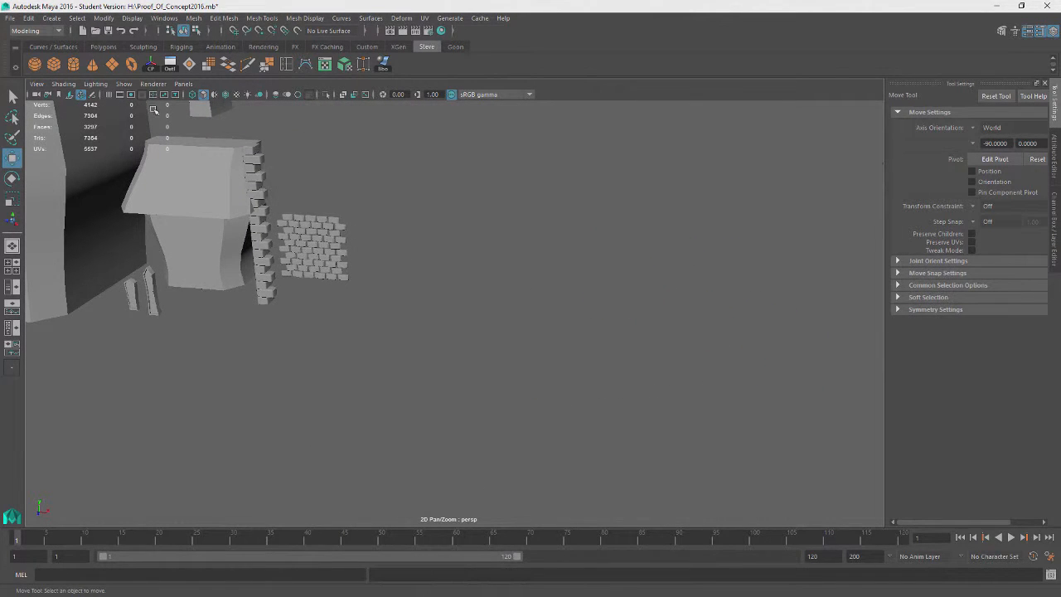
# Try out a polygon cylinder with fewer axis subdivisions
pyautogui.click(73, 64)
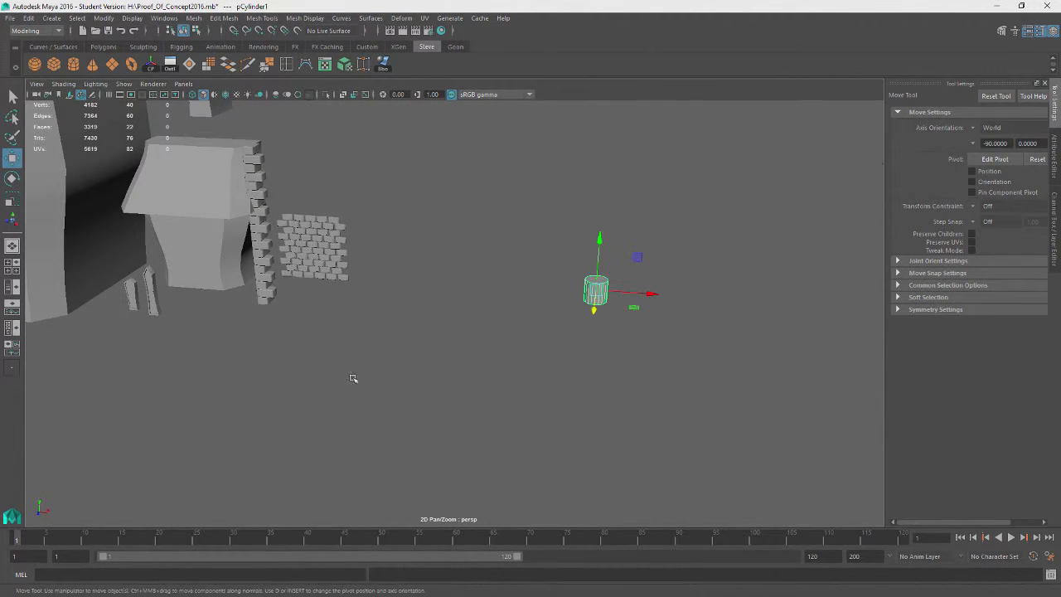
pyautogui.click(1056, 156)
pyautogui.click(946, 116)
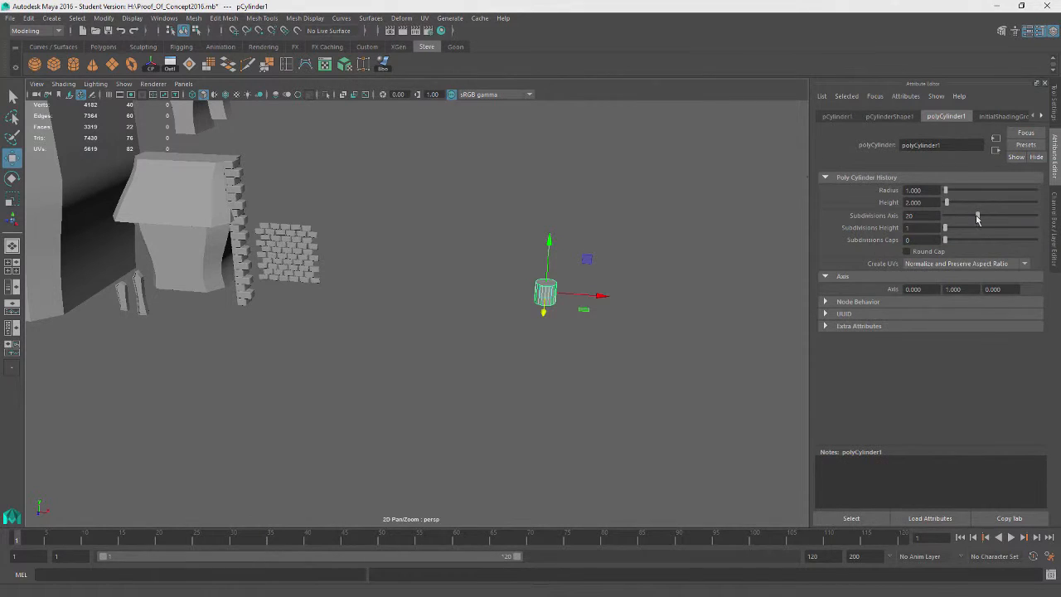
pyautogui.moveTo(958, 222); pyautogui.dragTo(950, 224)
pyautogui.scroll(2, 603, 226)
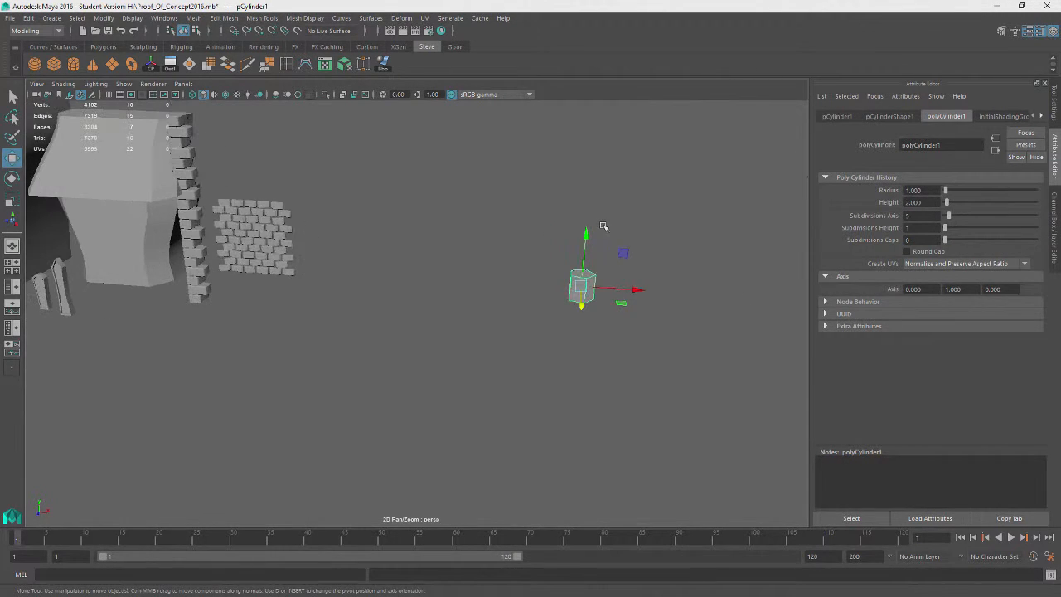
pyautogui.press('r')
pyautogui.moveTo(585, 239); pyautogui.dragTo(588, 255)
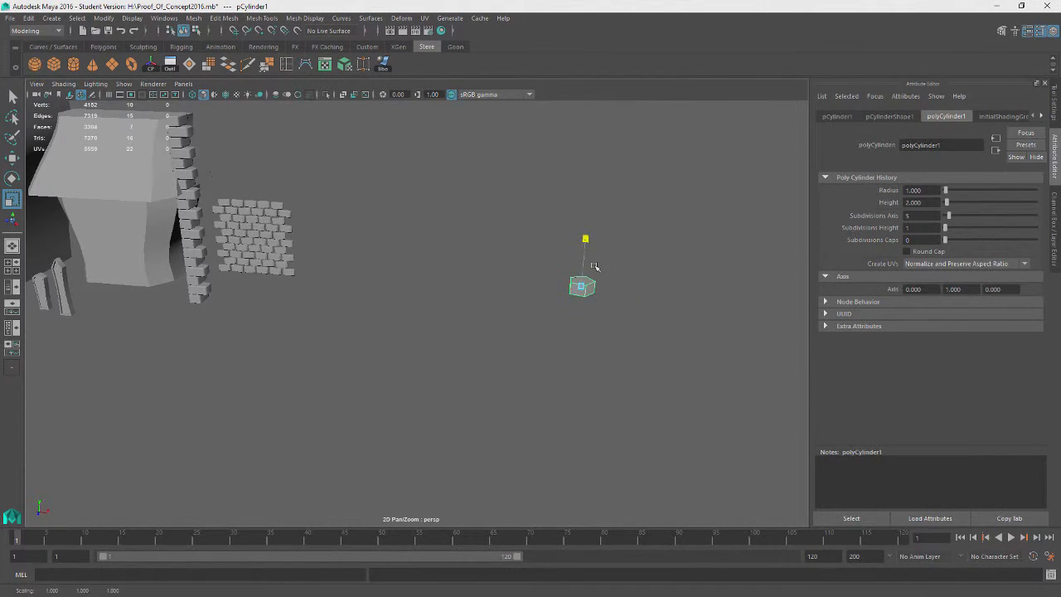
pyautogui.press('w')
pyautogui.moveTo(628, 305); pyautogui.dragTo(430, 332)
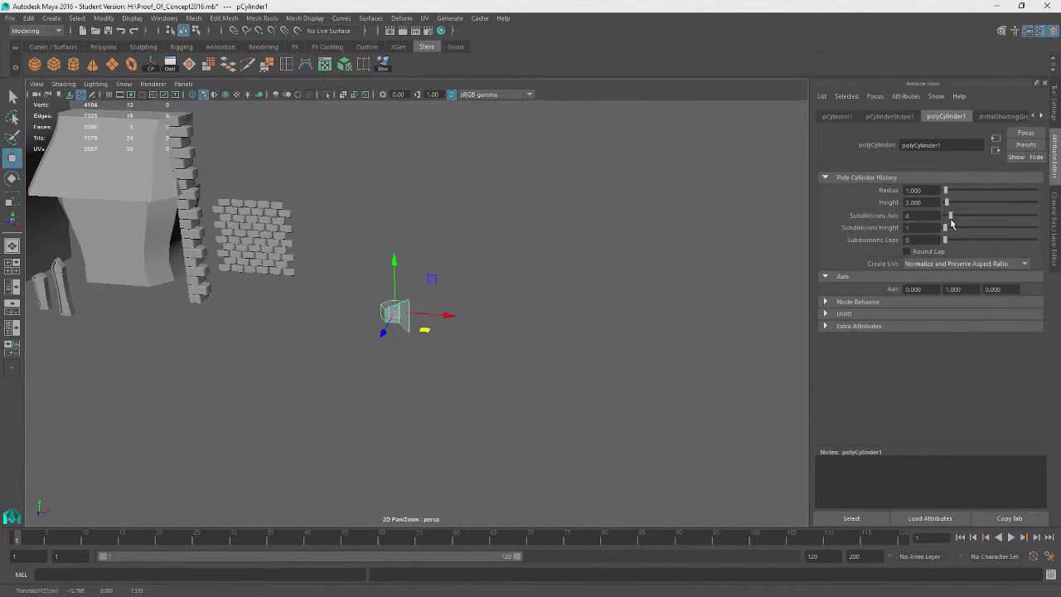
pyautogui.press('Delete')
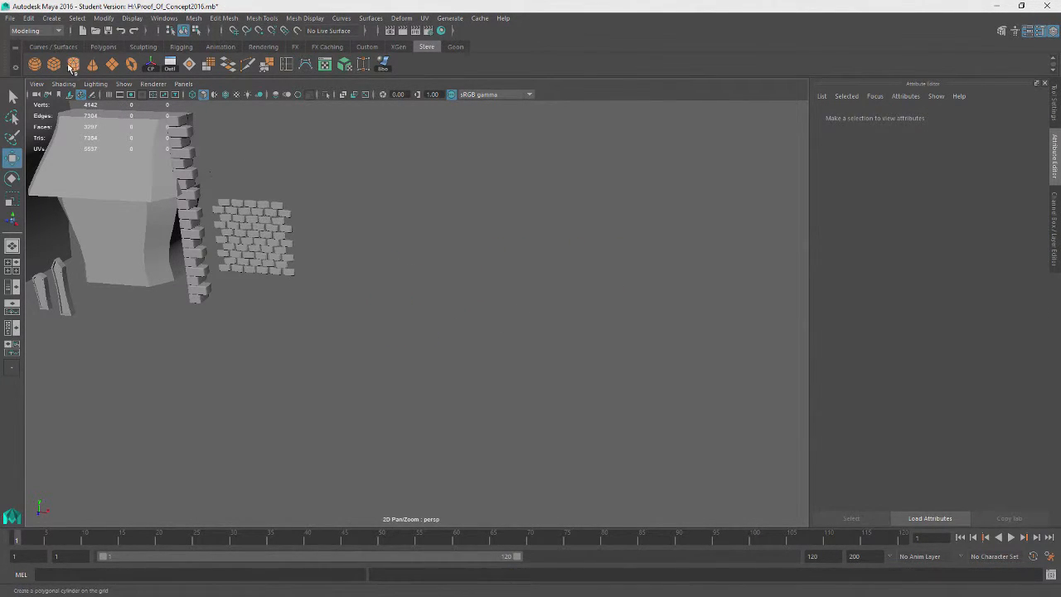
# Create a six-sided polygon cylinder, move it beside the wall and scale it flatter
pyautogui.click(72, 66)
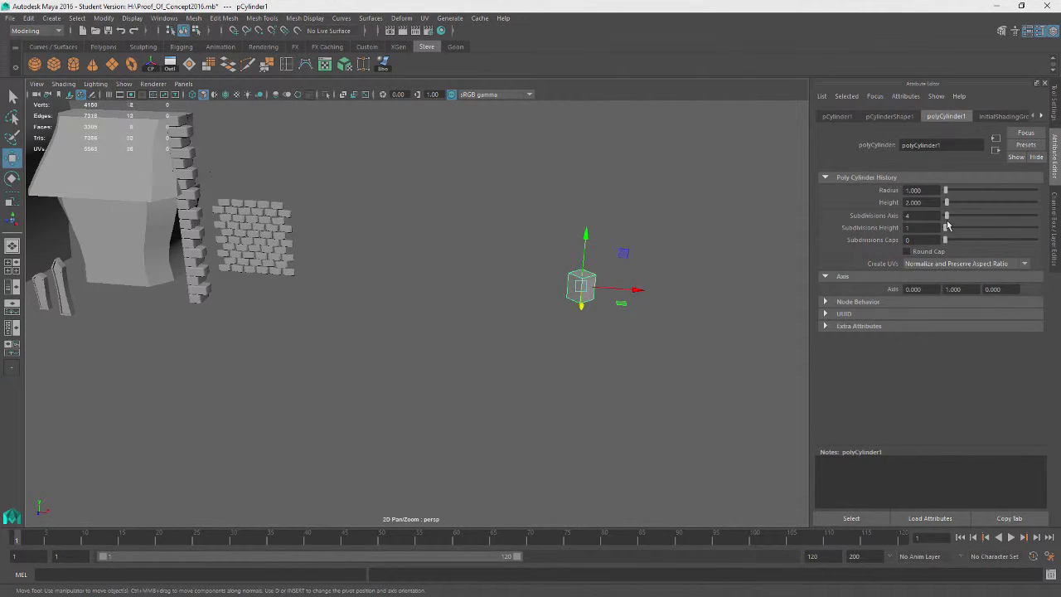
pyautogui.keyDown('alt'); pyautogui.moveTo(621, 355); pyautogui.dragTo(616, 375); pyautogui.keyUp('alt')
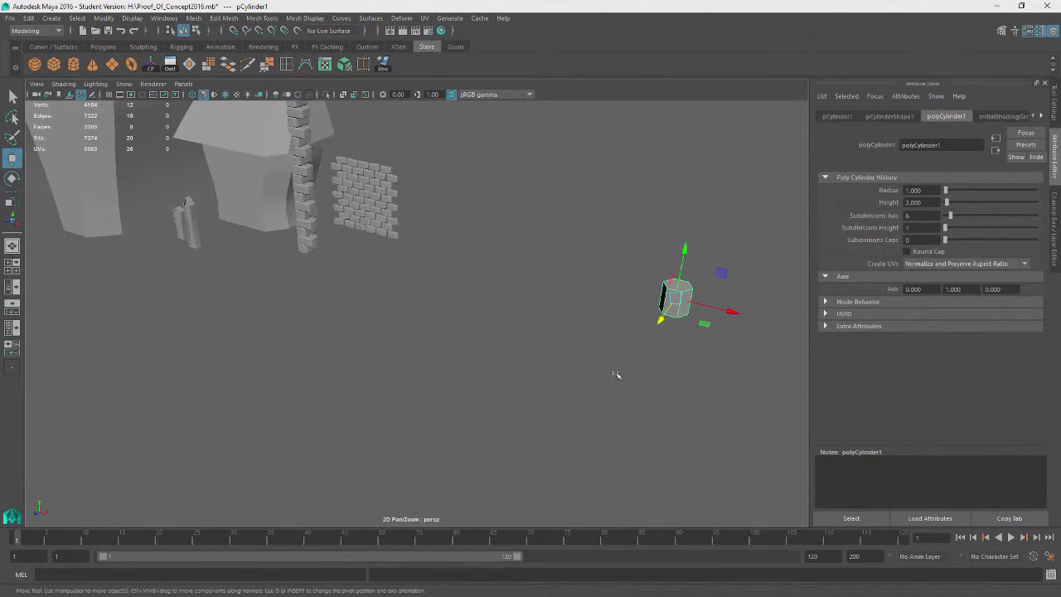
pyautogui.moveTo(733, 313); pyautogui.dragTo(525, 254)
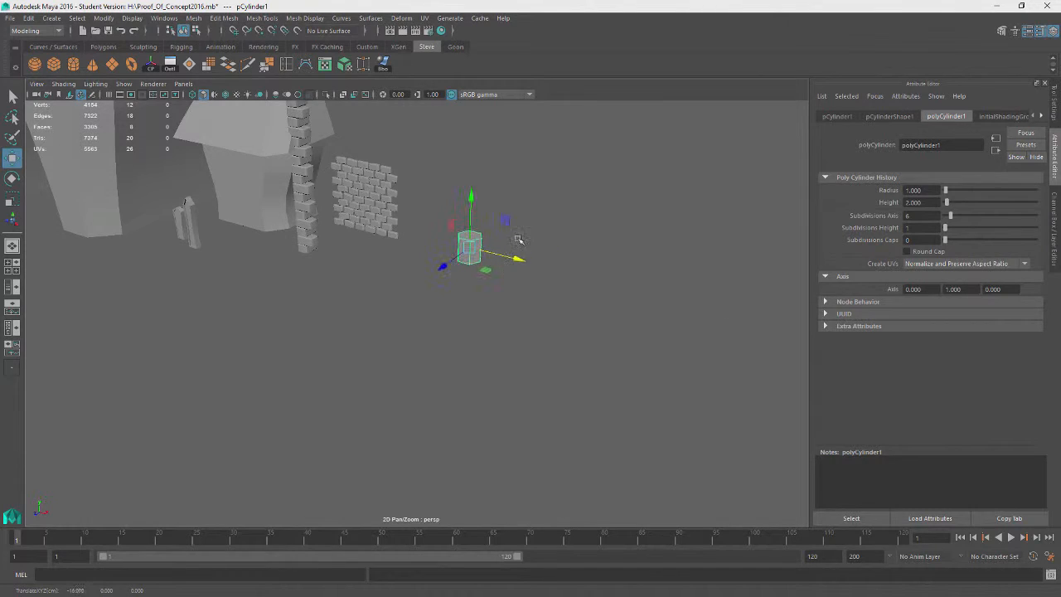
pyautogui.press('r')
pyautogui.moveTo(473, 203); pyautogui.dragTo(480, 213)
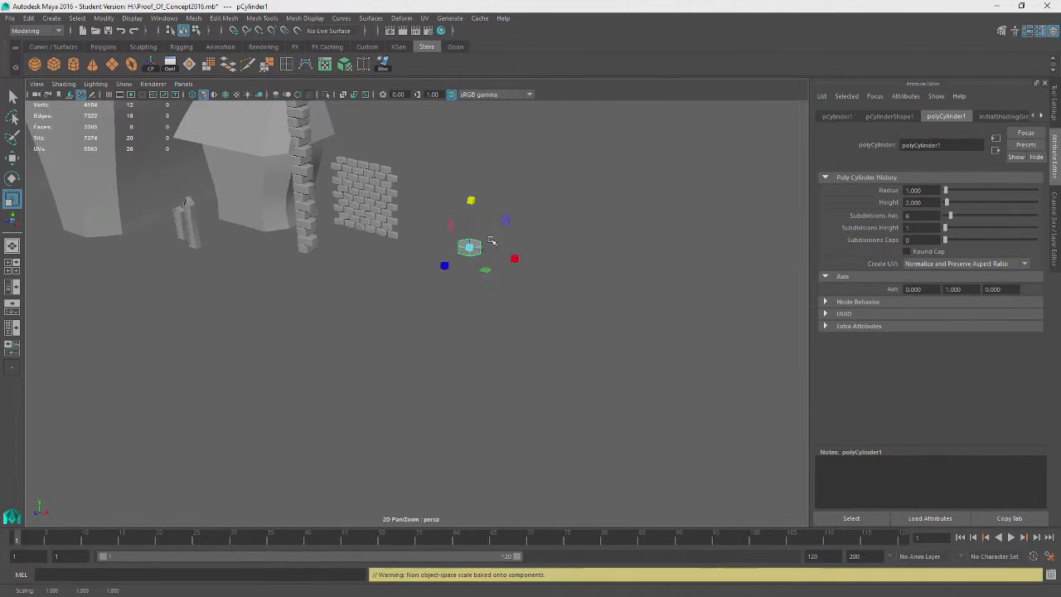
# Pull one edge of the hexagonal cylinder outward to make its outline irregular
pyautogui.press('f')
pyautogui.scroll(-4, 487, 251)
pyautogui.keyDown('alt'); pyautogui.moveTo(487, 251); pyautogui.dragTo(417, 293); pyautogui.keyUp('alt')
pyautogui.moveTo(617, 251)
pyautogui.keyDown('alt'); pyautogui.mouseDown()
pyautogui.moveTo(582, 273)
pyautogui.moveTo(601, 256)
pyautogui.mouseUp(); pyautogui.keyUp('alt')
pyautogui.moveTo(602, 257); pyautogui.dragTo(602, 228, button='right')
pyautogui.press('q')
pyautogui.click(477, 367)
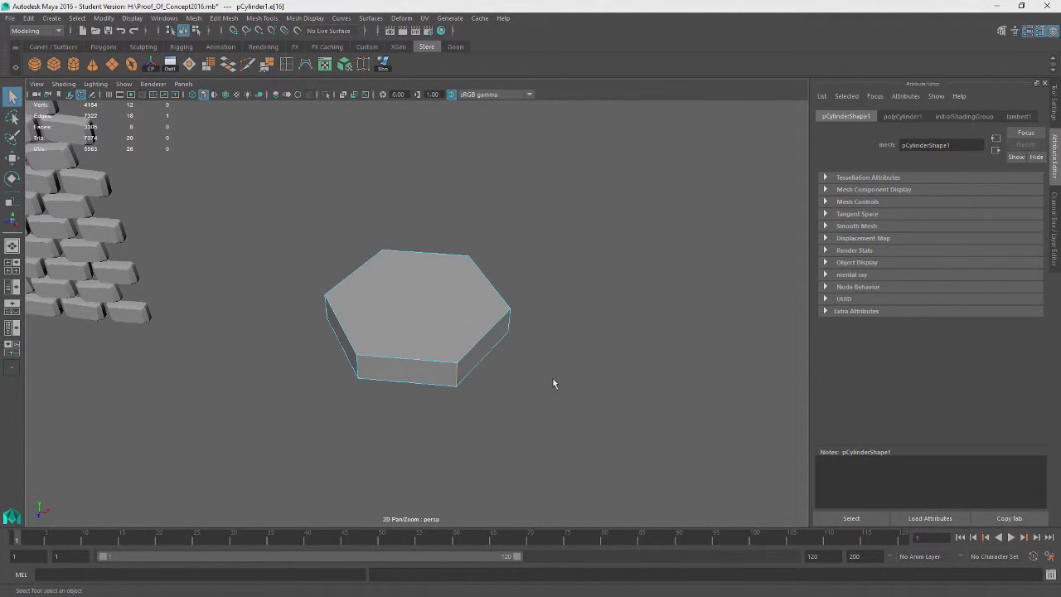
pyautogui.press('w')
pyautogui.moveTo(488, 410); pyautogui.dragTo(441, 434)
pyautogui.keyDown('alt'); pyautogui.moveTo(476, 383); pyautogui.dragTo(455, 394); pyautogui.keyUp('alt')
pyautogui.keyDown('alt'); pyautogui.moveTo(424, 431); pyautogui.dragTo(481, 384); pyautogui.keyUp('alt')
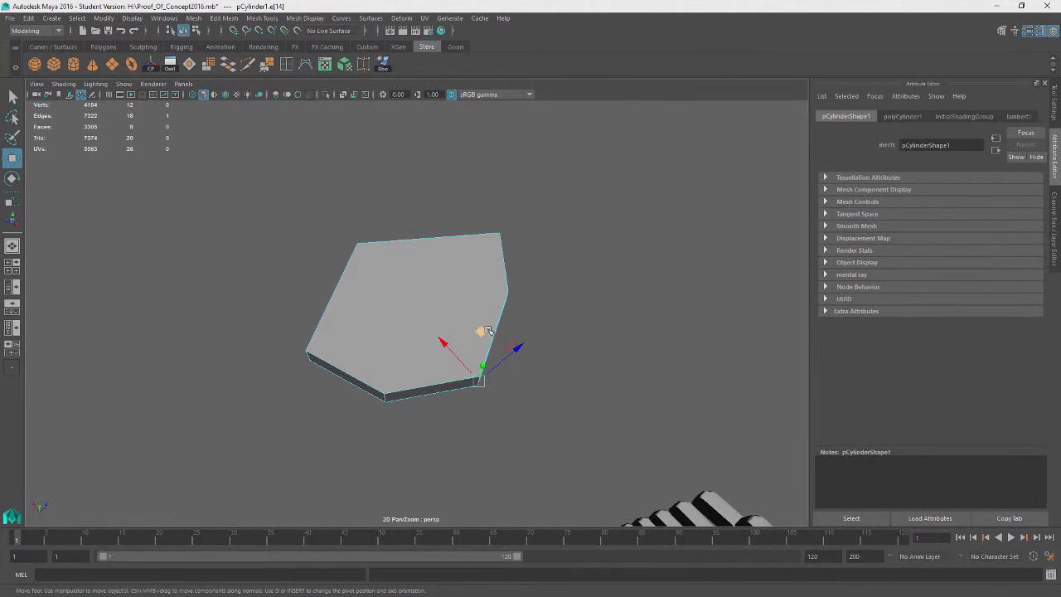
# Shift further edges of the slab to refine its uneven stone shape
pyautogui.keyDown('alt'); pyautogui.moveTo(487, 330); pyautogui.dragTo(442, 351); pyautogui.keyUp('alt')
pyautogui.moveTo(455, 333); pyautogui.dragTo(479, 330, button='middle')
pyautogui.moveTo(479, 330); pyautogui.dragTo(484, 332)
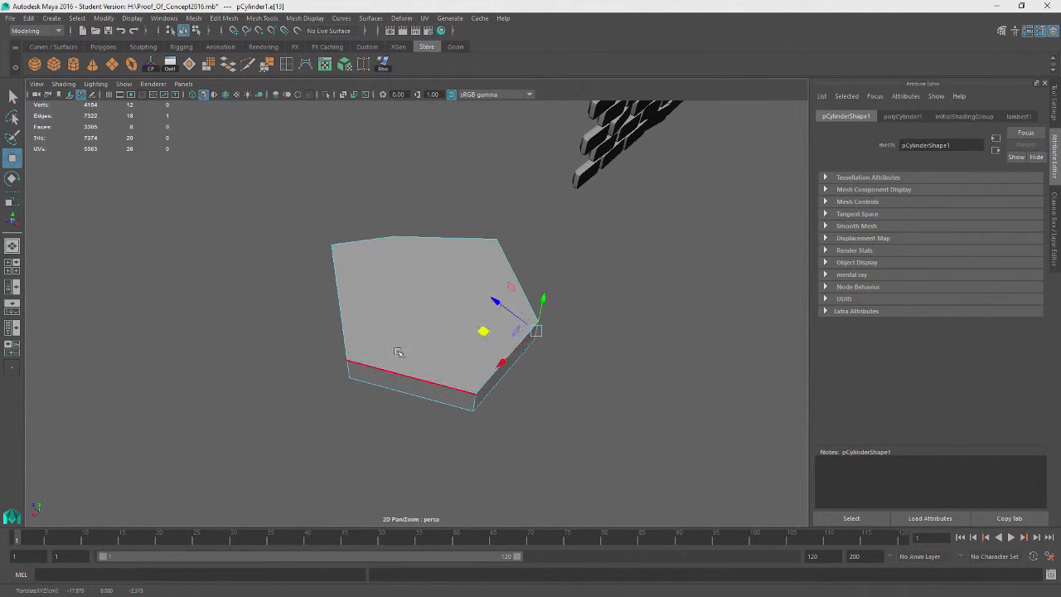
pyautogui.keyDown('alt'); pyautogui.moveTo(399, 351); pyautogui.dragTo(491, 346); pyautogui.keyUp('alt')
pyautogui.click(384, 402)
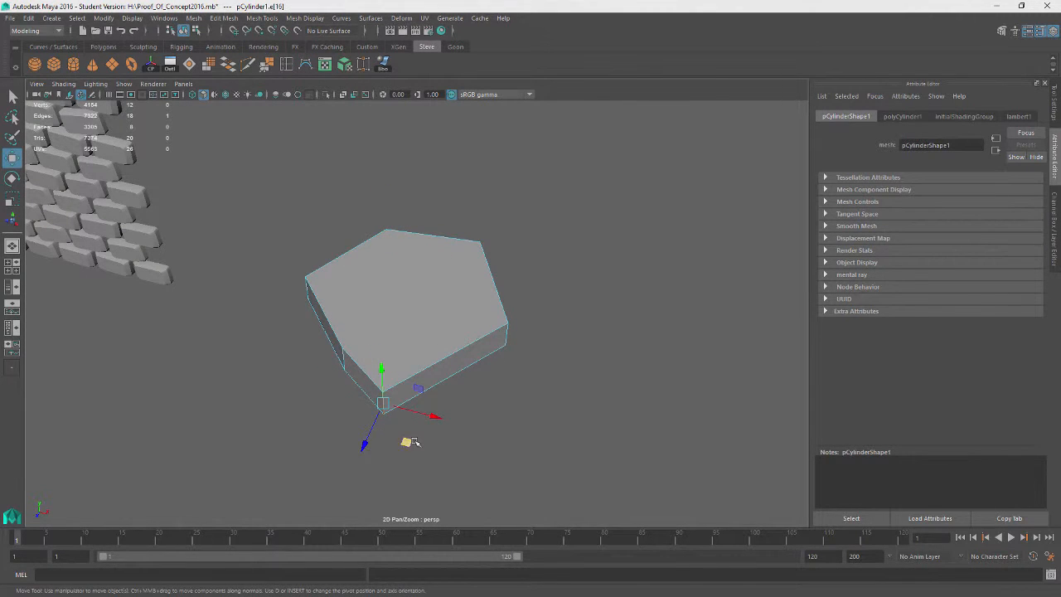
pyautogui.keyDown('alt'); pyautogui.moveTo(411, 442); pyautogui.dragTo(560, 278); pyautogui.keyUp('alt')
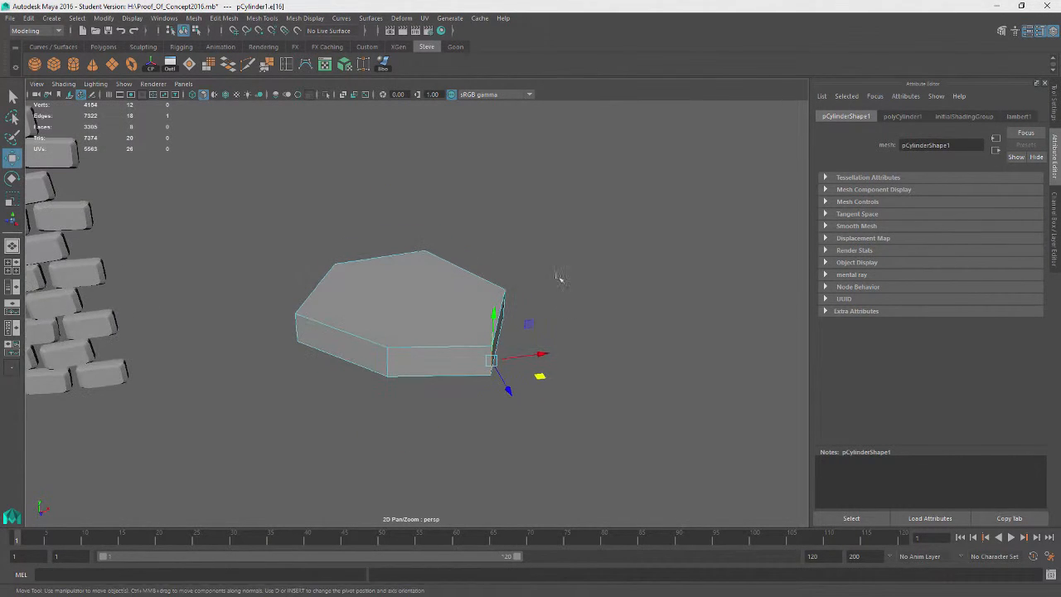
pyautogui.moveTo(572, 182); pyautogui.dragTo(614, 165, button='right')
# Extrude the slab's top face and scale it inward to taper the top
pyautogui.click(443, 290)
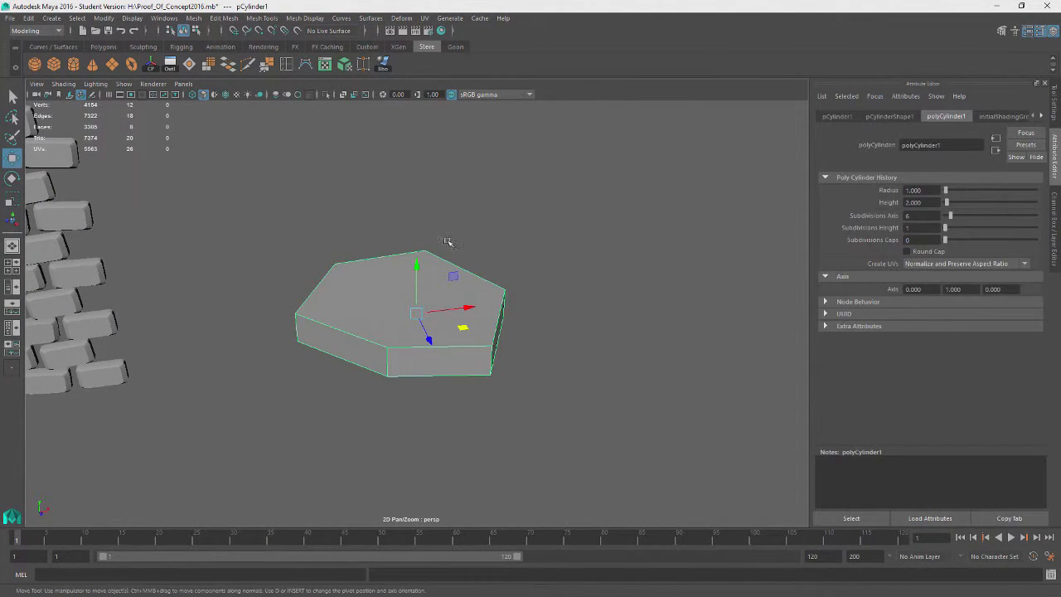
pyautogui.moveTo(447, 241); pyautogui.dragTo(445, 274, button='right')
pyautogui.click(388, 301)
pyautogui.moveTo(394, 300)
pyautogui.keyDown('alt'); pyautogui.mouseDown()
pyautogui.moveTo(540, 262)
pyautogui.moveTo(353, 270)
pyautogui.moveTo(406, 254)
pyautogui.moveTo(381, 289)
pyautogui.mouseUp(); pyautogui.keyUp('alt')
pyautogui.hotkey('ctrl', 'e')
pyautogui.press('r')
pyautogui.moveTo(499, 221); pyautogui.dragTo(500, 193, button='right')
# Select the stone's side edge loops and bevel them to round its edges
pyautogui.press('q')
pyautogui.doubleClick(399, 368)
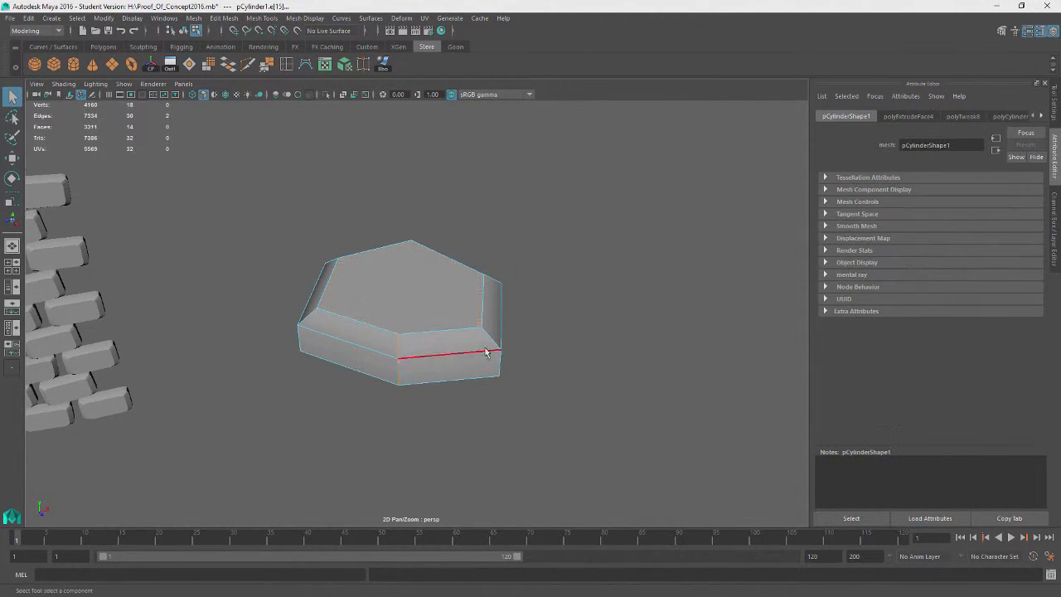
pyautogui.keyDown('alt'); pyautogui.moveTo(487, 351); pyautogui.dragTo(403, 363); pyautogui.keyUp('alt')
pyautogui.keyDown('alt'); pyautogui.moveTo(578, 363); pyautogui.dragTo(406, 345); pyautogui.keyUp('alt')
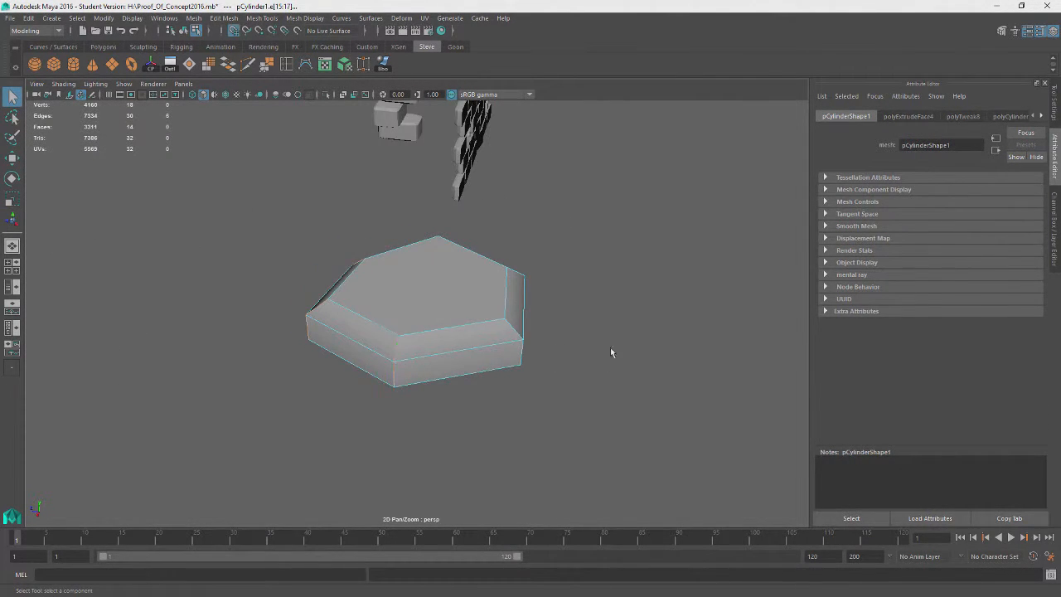
pyautogui.keyDown('alt'); pyautogui.moveTo(611, 352); pyautogui.dragTo(404, 372); pyautogui.keyUp('alt')
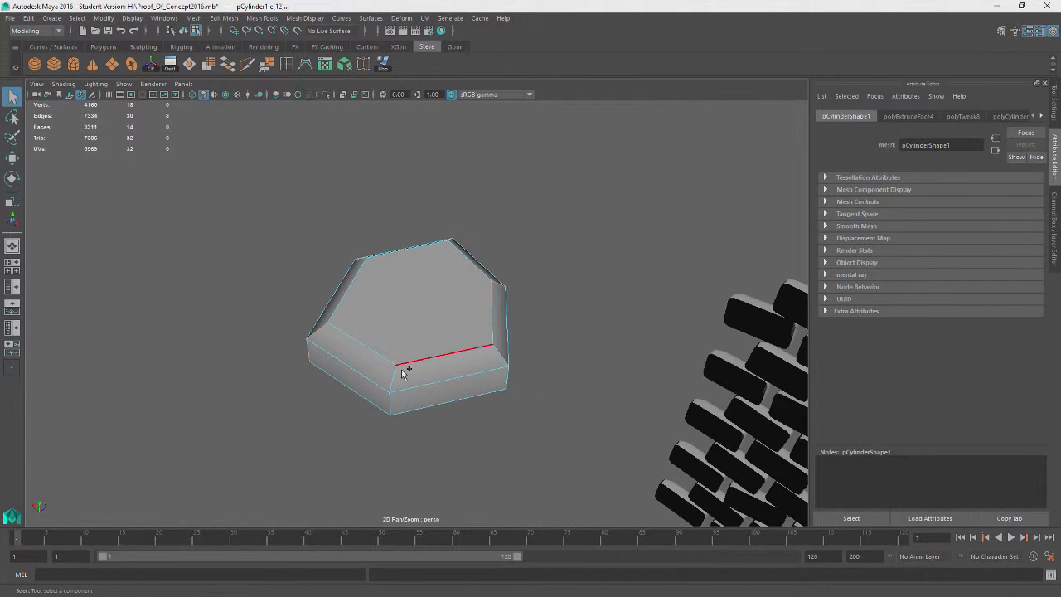
pyautogui.keyDown('alt'); pyautogui.moveTo(566, 375); pyautogui.dragTo(672, 359); pyautogui.keyUp('alt')
pyautogui.keyDown('shift'); pyautogui.click(406, 394); pyautogui.keyUp('shift')
pyautogui.click(226, 17)
pyautogui.click(237, 58)
pyautogui.moveTo(471, 205); pyautogui.dragTo(520, 191, button='right')
pyautogui.click(424, 353)
pyautogui.keyDown('alt'); pyautogui.moveTo(423, 353); pyautogui.dragTo(301, 374, button='right'); pyautogui.keyUp('alt')
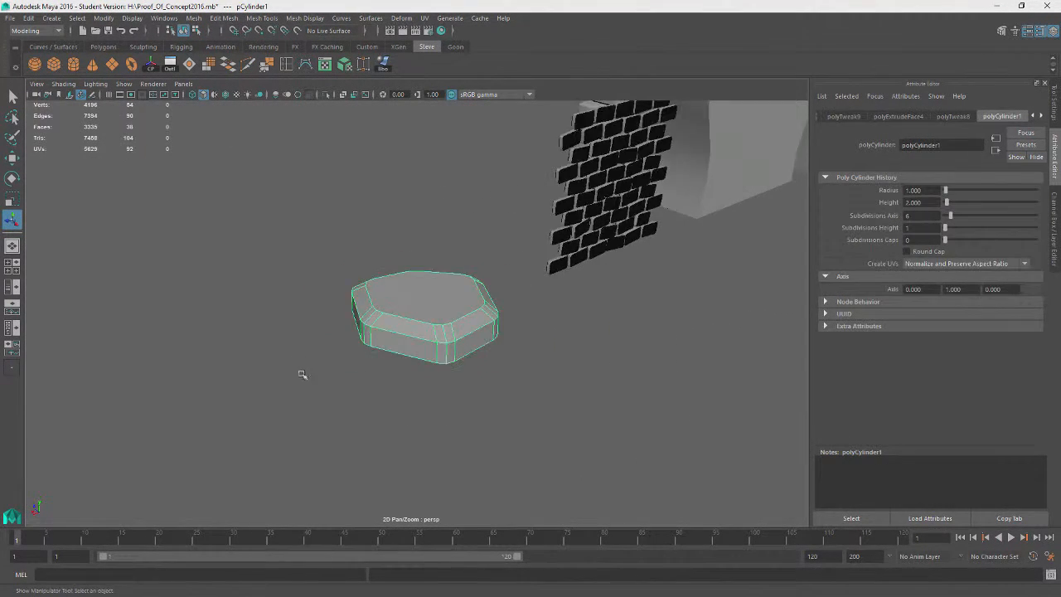
# Duplicate the stone, move the copy aside and rotate it
pyautogui.keyDown('alt'); pyautogui.moveTo(301, 374); pyautogui.dragTo(483, 341); pyautogui.keyUp('alt')
pyautogui.click(573, 355)
pyautogui.keyDown('alt'); pyautogui.moveTo(573, 355); pyautogui.dragTo(367, 426); pyautogui.keyUp('alt')
pyautogui.click(450, 331)
pyautogui.hotkey('ctrl', 'd')
pyautogui.press('w')
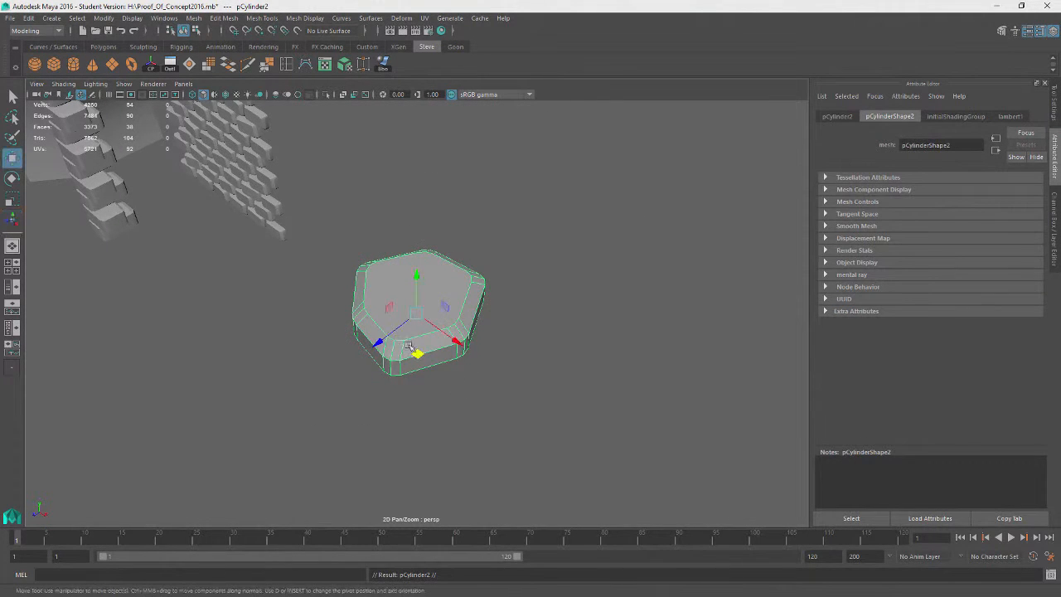
pyautogui.moveTo(418, 352); pyautogui.dragTo(295, 464)
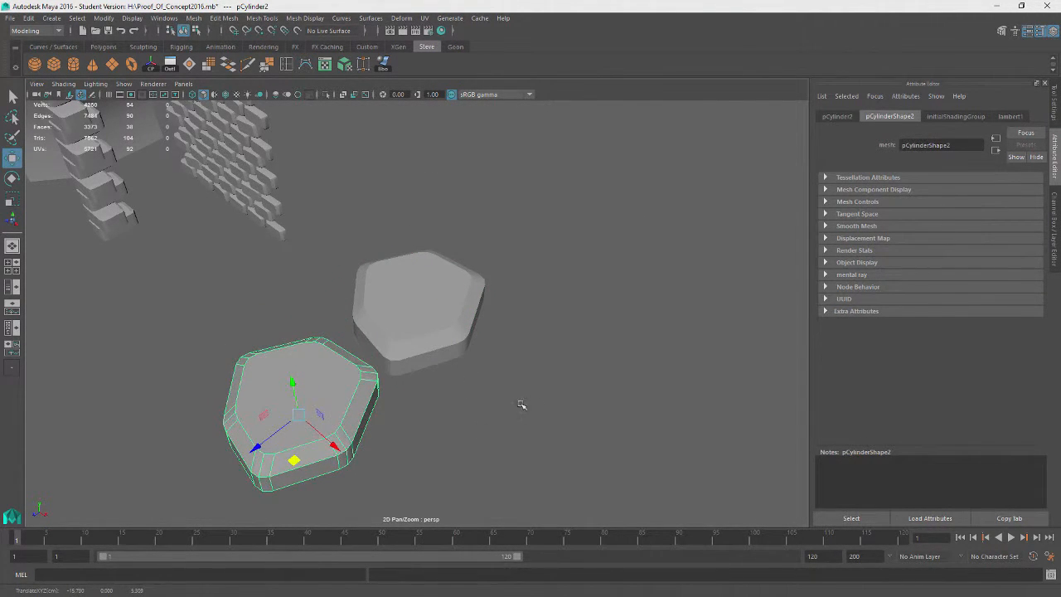
pyautogui.keyDown('alt'); pyautogui.moveTo(521, 403); pyautogui.dragTo(421, 370); pyautogui.keyUp('alt')
pyautogui.press('e')
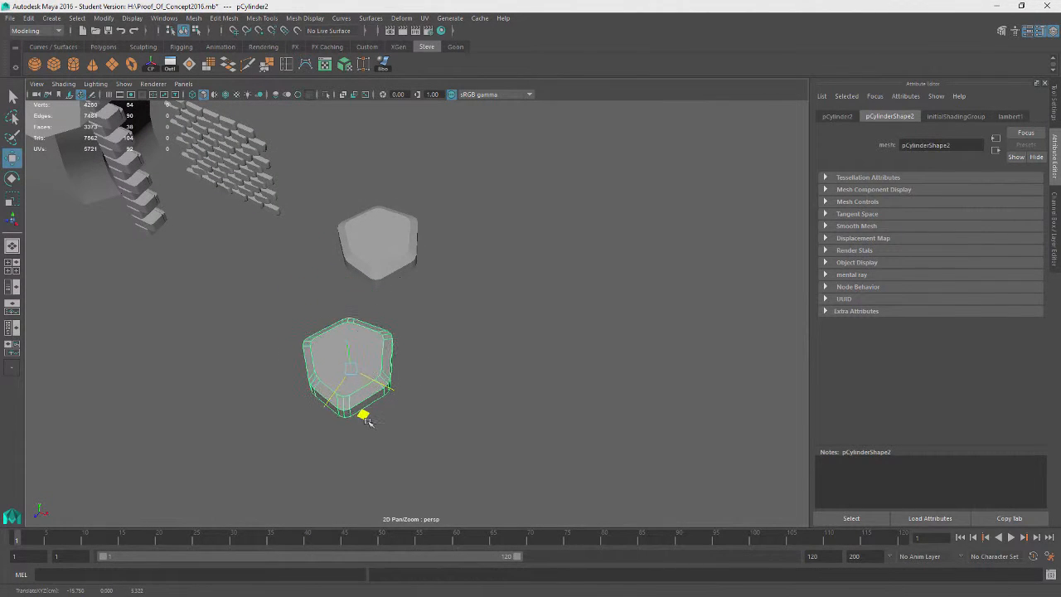
pyautogui.moveTo(377, 419); pyautogui.dragTo(335, 429)
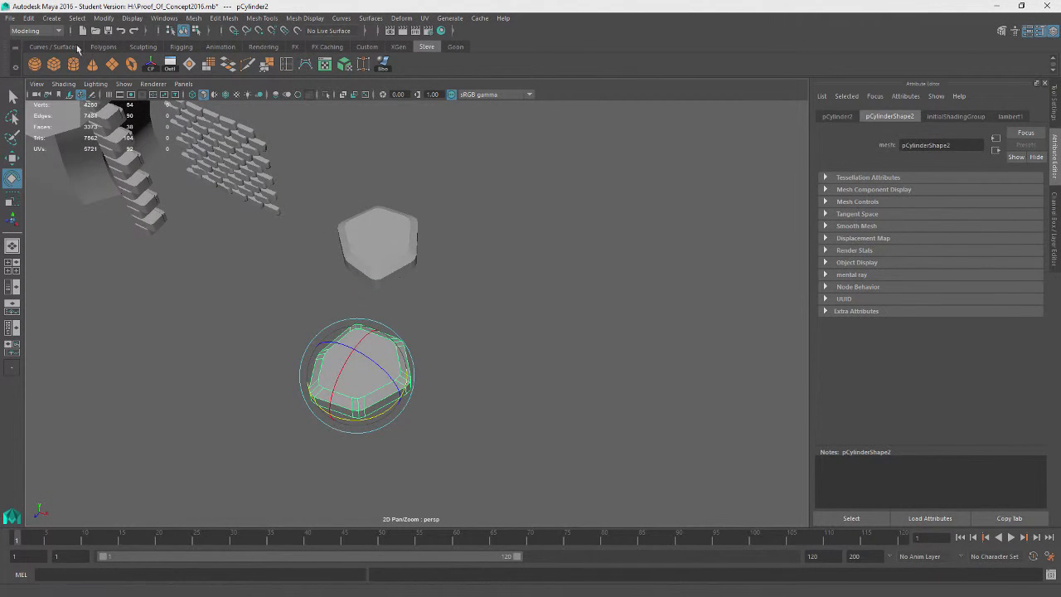
# Create a polygon cube and scale it into a flat ground slab under the stones
pyautogui.click(61, 72)
pyautogui.scroll(-5, 324, 199)
pyautogui.press('r')
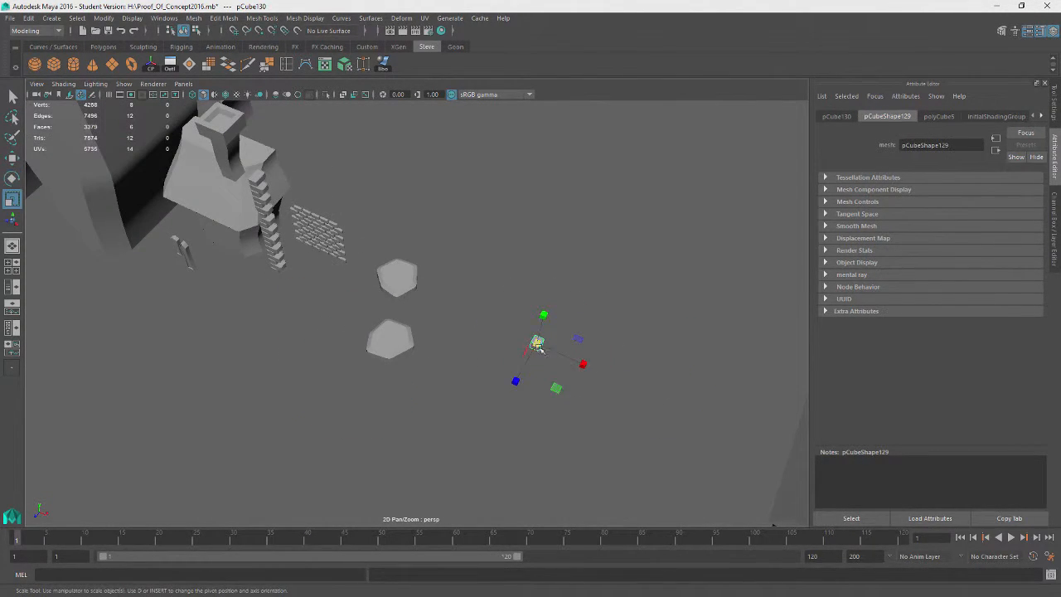
pyautogui.moveTo(538, 344); pyautogui.dragTo(644, 372)
pyautogui.moveTo(543, 317); pyautogui.dragTo(554, 345)
pyautogui.press('w')
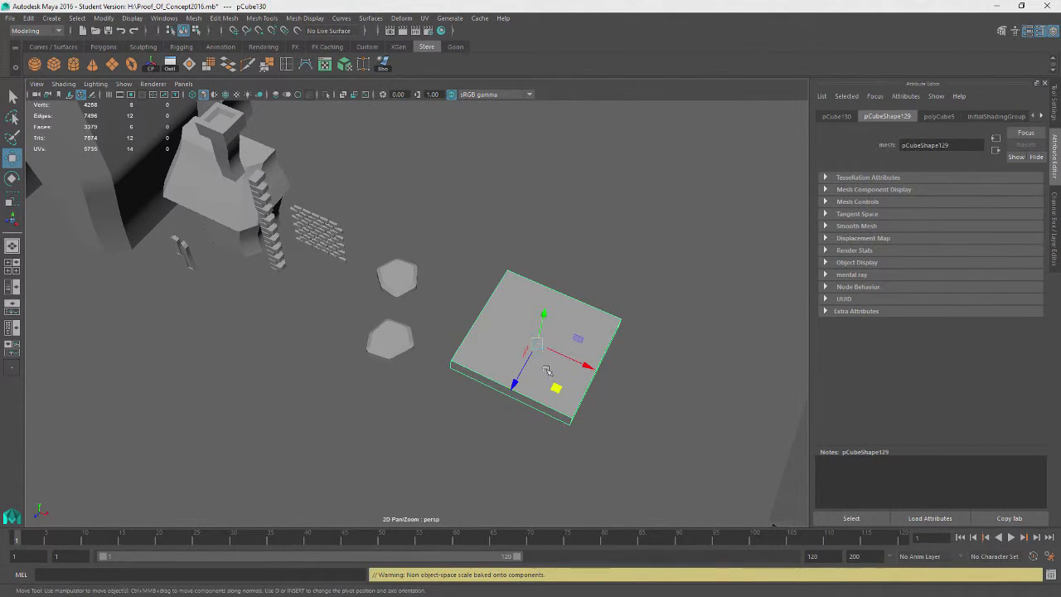
pyautogui.moveTo(557, 387); pyautogui.dragTo(418, 346)
pyautogui.keyDown('alt'); pyautogui.moveTo(439, 426); pyautogui.dragTo(419, 377); pyautogui.keyUp('alt')
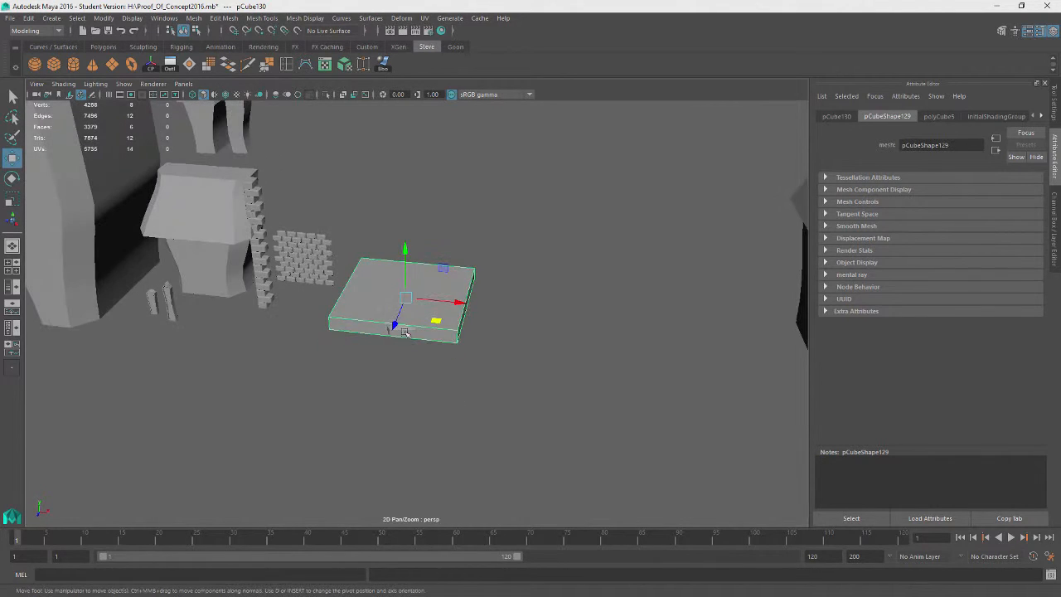
# Raise the ground slab slightly so the stones sit embedded in it
pyautogui.click(393, 289)
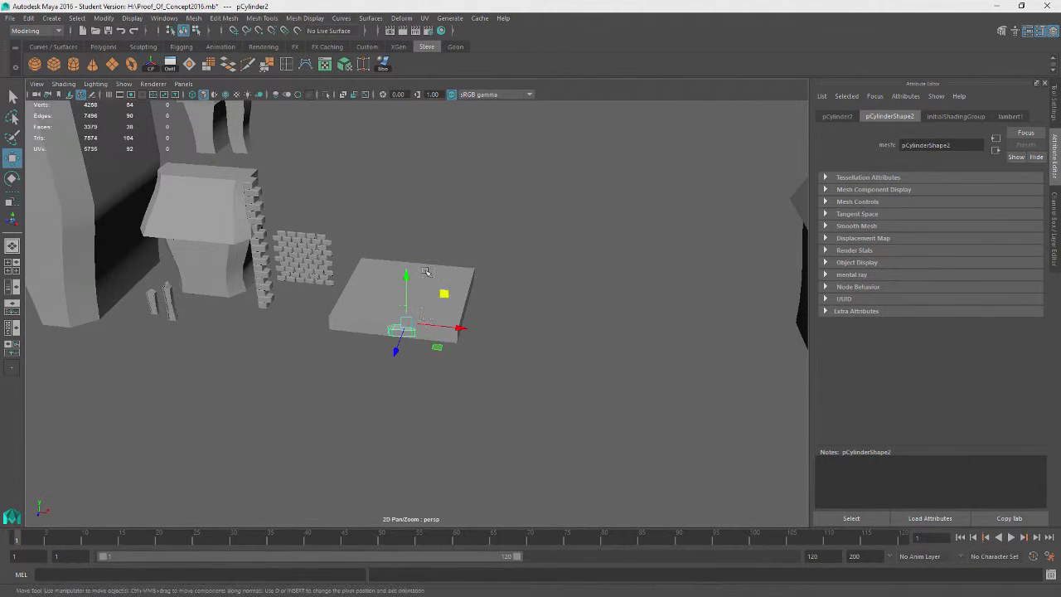
pyautogui.click(406, 317)
pyautogui.moveTo(405, 250); pyautogui.dragTo(405, 255)
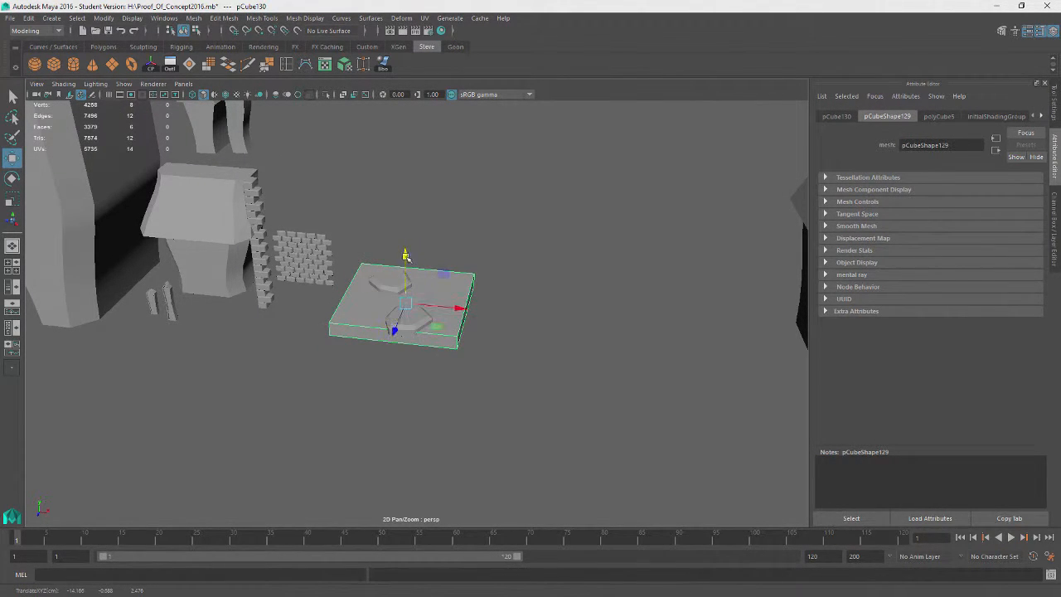
pyautogui.keyDown('alt'); pyautogui.moveTo(549, 315); pyautogui.dragTo(481, 319); pyautogui.keyUp('alt')
pyautogui.keyDown('alt'); pyautogui.moveTo(480, 319); pyautogui.dragTo(518, 363, button='right'); pyautogui.keyUp('alt')
pyautogui.keyDown('alt'); pyautogui.moveTo(448, 387); pyautogui.dragTo(485, 439); pyautogui.keyUp('alt')
pyautogui.keyDown('alt'); pyautogui.moveTo(396, 343); pyautogui.dragTo(454, 396); pyautogui.keyUp('alt')
pyautogui.click(422, 271)
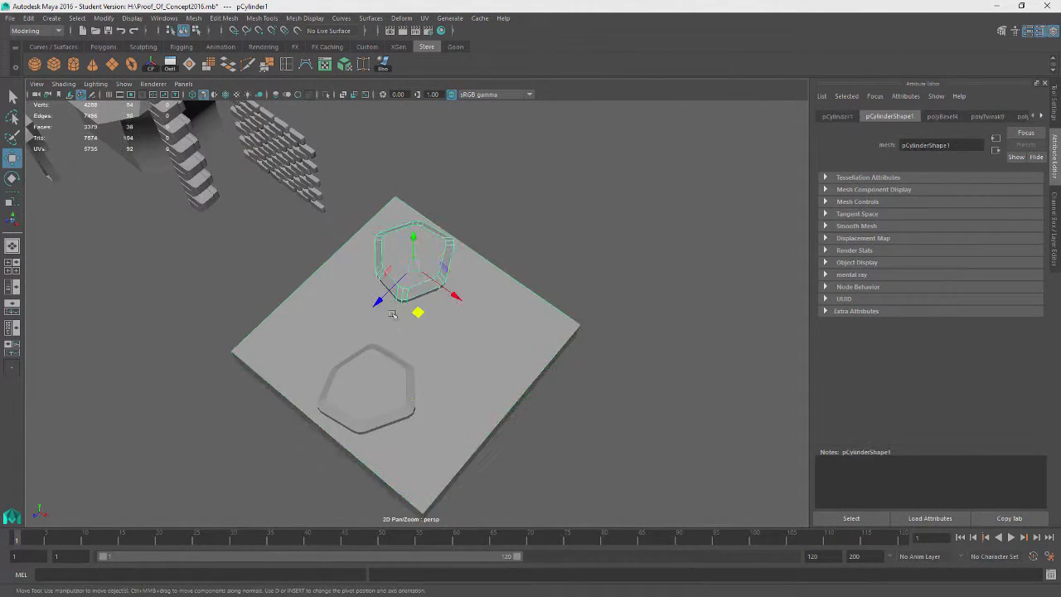
# Duplicate the stone and move the copy to another spot on the ground slab
pyautogui.keyDown('alt'); pyautogui.moveTo(393, 314); pyautogui.dragTo(539, 382); pyautogui.keyUp('alt')
pyautogui.hotkey('ctrl', 'd')
pyautogui.press('e')
pyautogui.press('w')
pyautogui.press('e')
pyautogui.press('w')
pyautogui.keyDown('alt'); pyautogui.moveTo(569, 431); pyautogui.dragTo(625, 420); pyautogui.keyUp('alt')
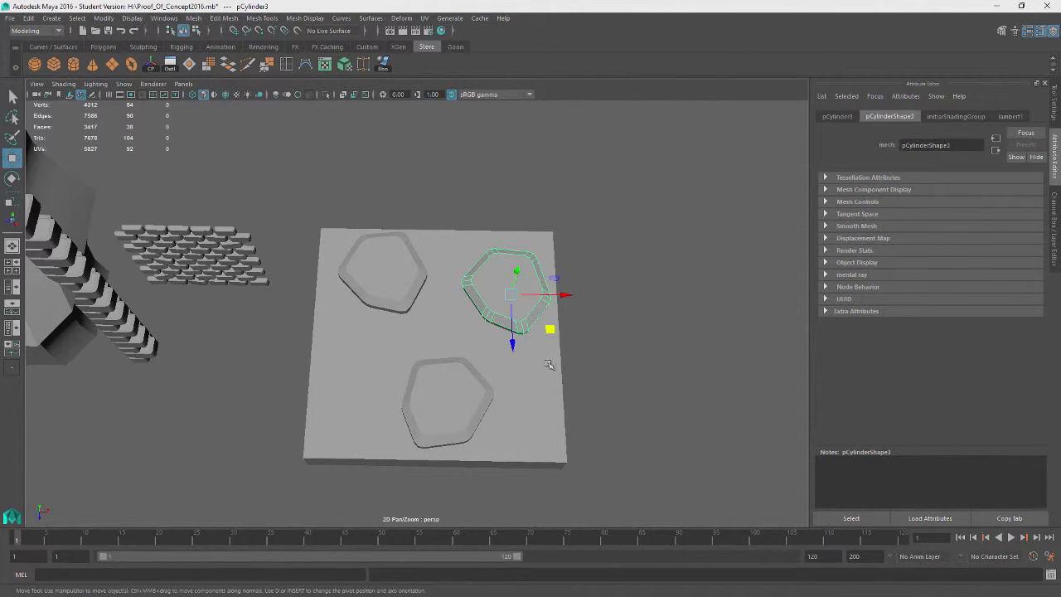
# Rearrange the three stones on the slab, moving each one toward a different edge of the slab
pyautogui.click(462, 397)
pyautogui.moveTo(481, 444); pyautogui.dragTo(476, 486, button='middle')
pyautogui.click(395, 285)
pyautogui.moveTo(425, 313); pyautogui.dragTo(381, 310, button='middle')
pyautogui.click(543, 302)
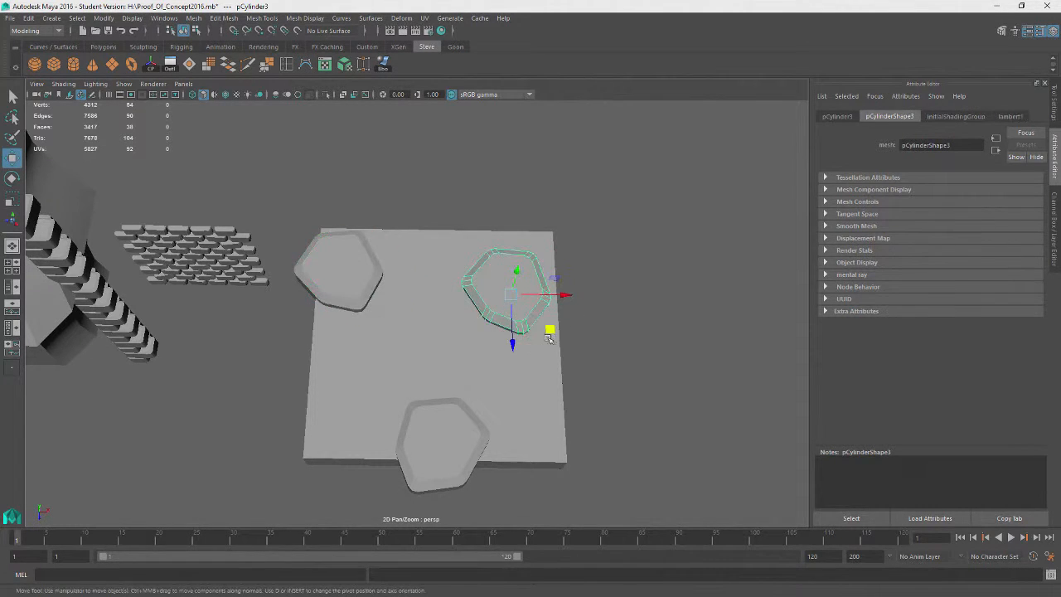
pyautogui.moveTo(551, 336); pyautogui.dragTo(597, 435, button='middle')
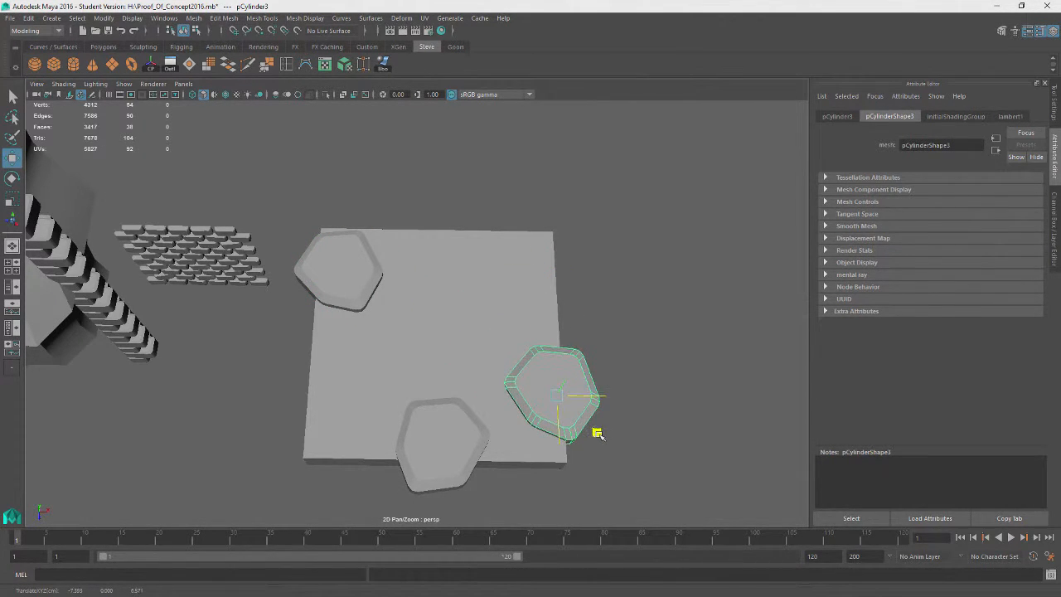
pyautogui.click(350, 279)
pyautogui.moveTo(378, 307); pyautogui.dragTo(370, 311, button='middle')
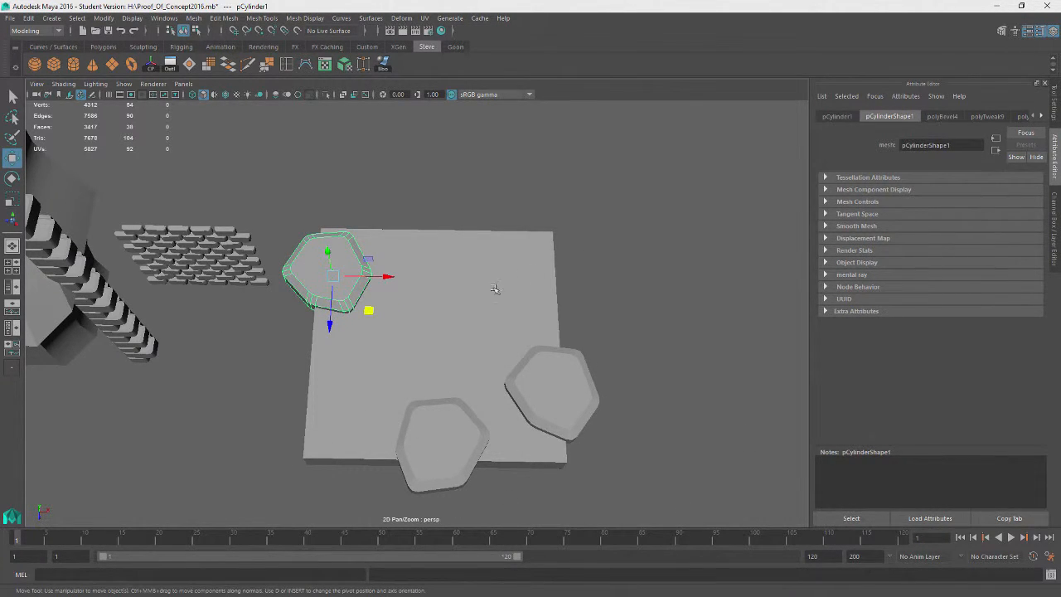
pyautogui.click(649, 350)
pyautogui.keyDown('alt'); pyautogui.moveTo(621, 431); pyautogui.dragTo(650, 406); pyautogui.keyUp('alt')
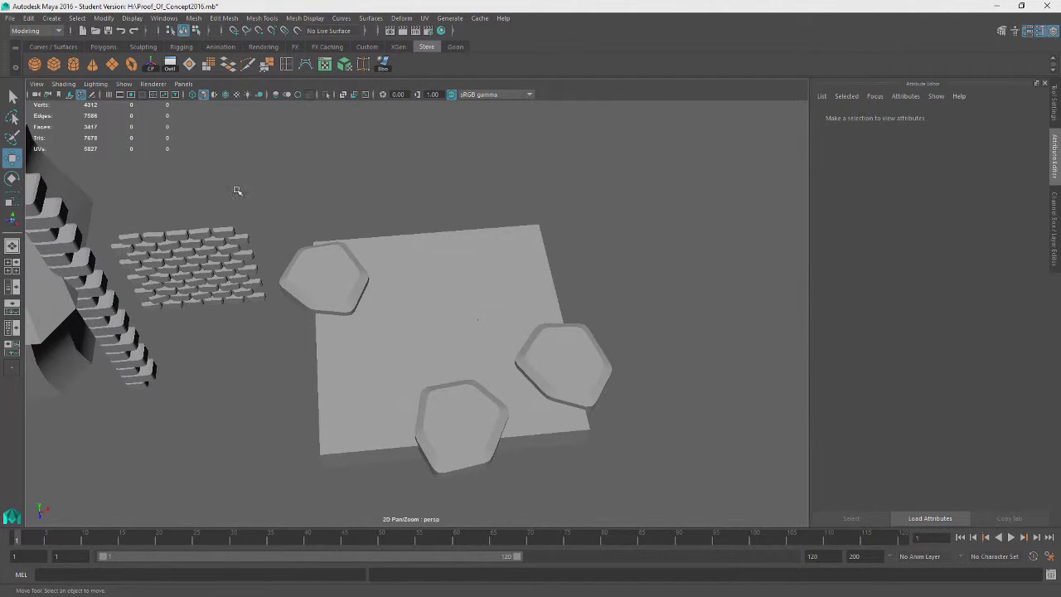
# Create a five-sided polygon cylinder and scale it down into a small flat stone on the slab
pyautogui.click(74, 66)
pyautogui.keyDown('alt'); pyautogui.moveTo(617, 322); pyautogui.dragTo(585, 265); pyautogui.keyUp('alt')
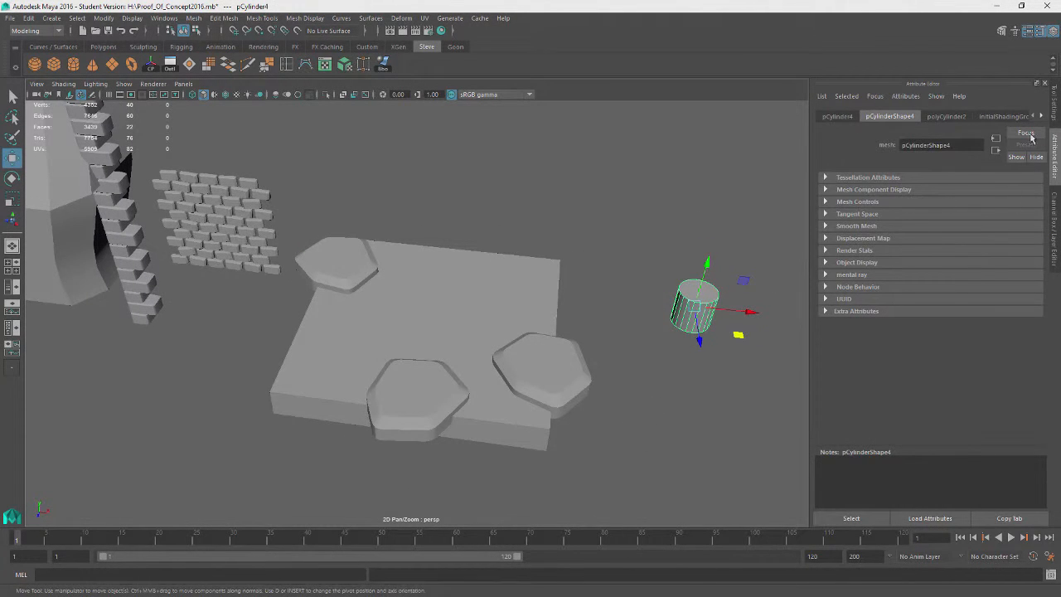
pyautogui.click(935, 116)
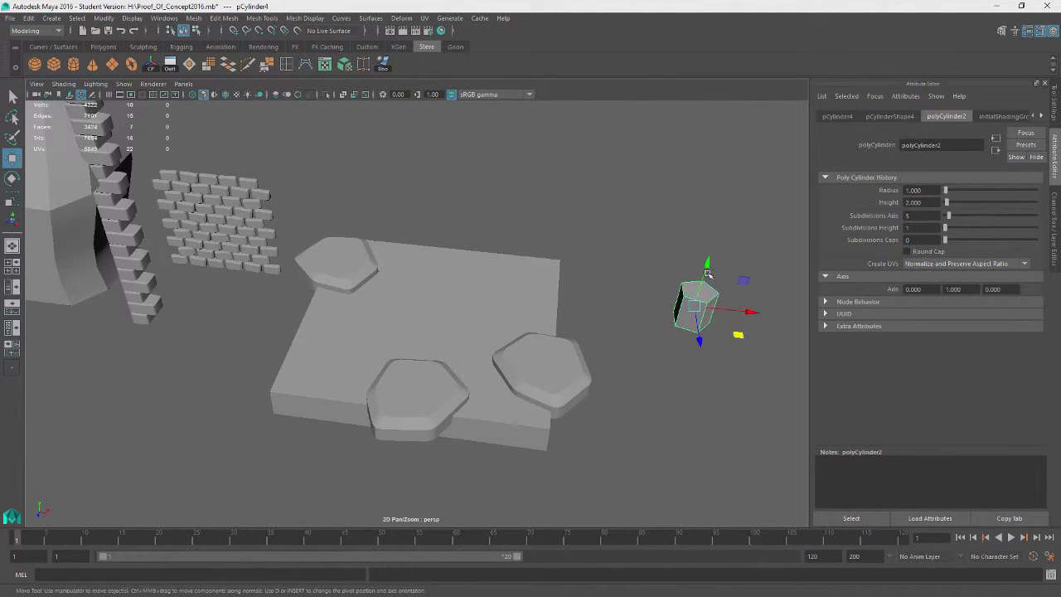
pyautogui.press('e')
pyautogui.press('r')
pyautogui.moveTo(707, 267); pyautogui.dragTo(540, 344)
pyautogui.press('w')
pyautogui.press('r')
pyautogui.scroll(5, 540, 244)
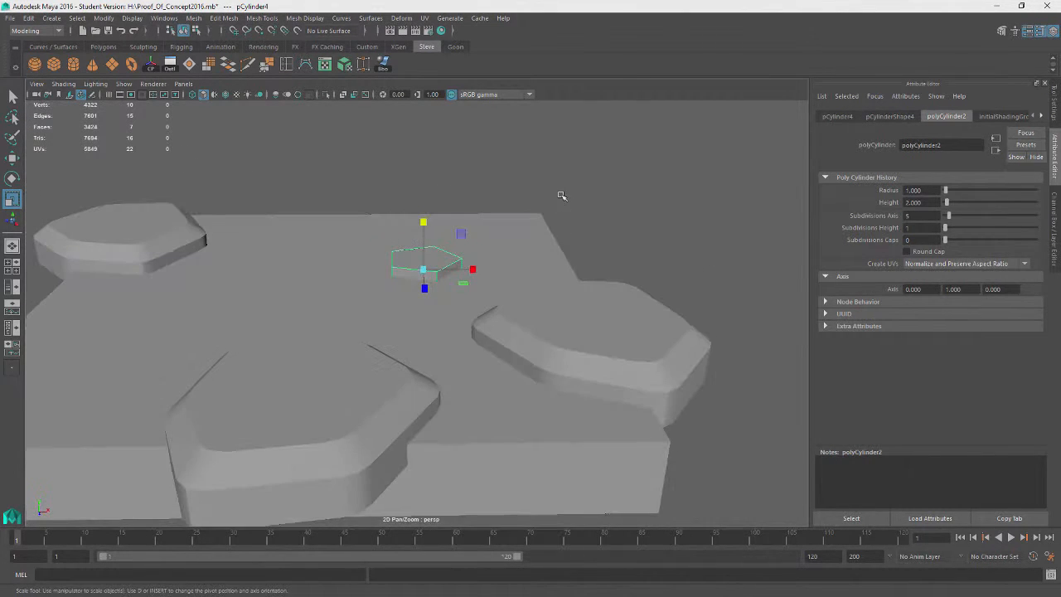
pyautogui.moveTo(561, 196); pyautogui.dragTo(559, 227, button='right')
pyautogui.click(435, 254)
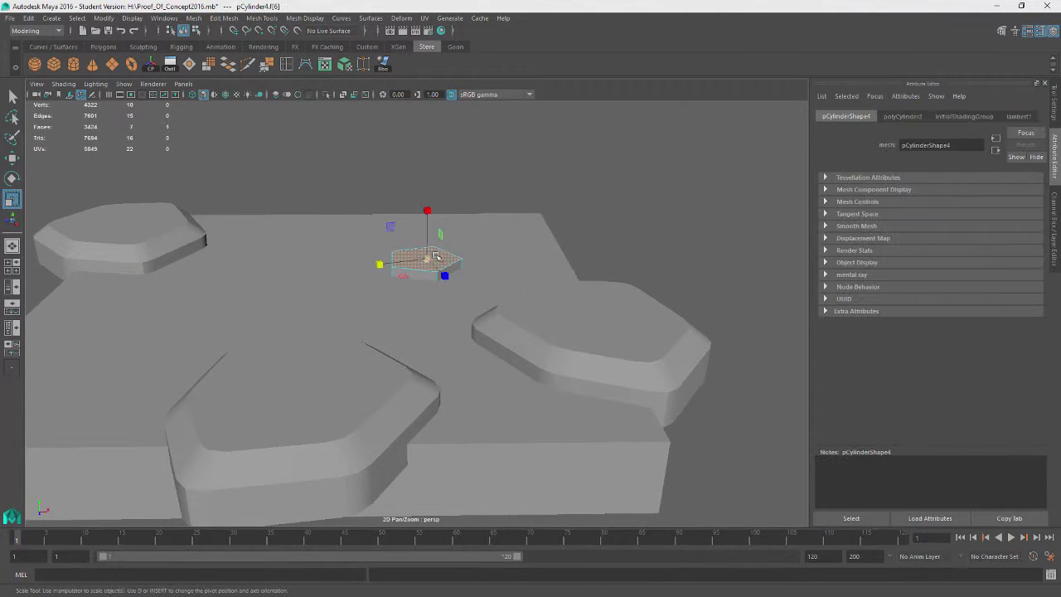
# Extrude the small stone's top face upward and scale it slightly
pyautogui.moveTo(593, 230)
pyautogui.keyDown('alt'); pyautogui.mouseDown()
pyautogui.moveTo(566, 218)
pyautogui.moveTo(589, 230)
pyautogui.mouseUp(); pyautogui.keyUp('alt')
pyautogui.hotkey('ctrl', 'e')
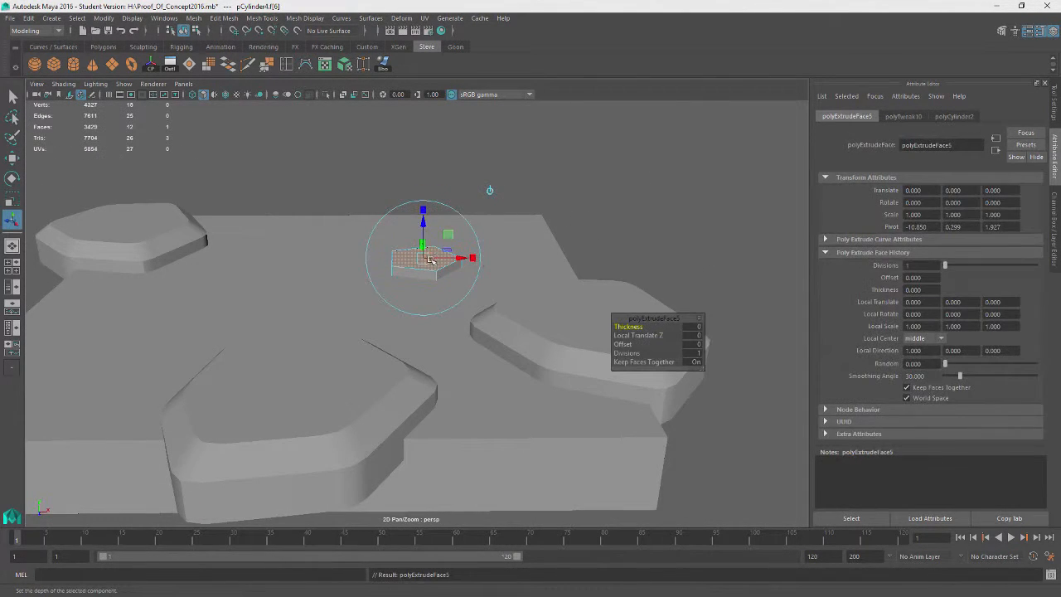
pyautogui.moveTo(423, 228); pyautogui.dragTo(423, 251)
pyautogui.press('r')
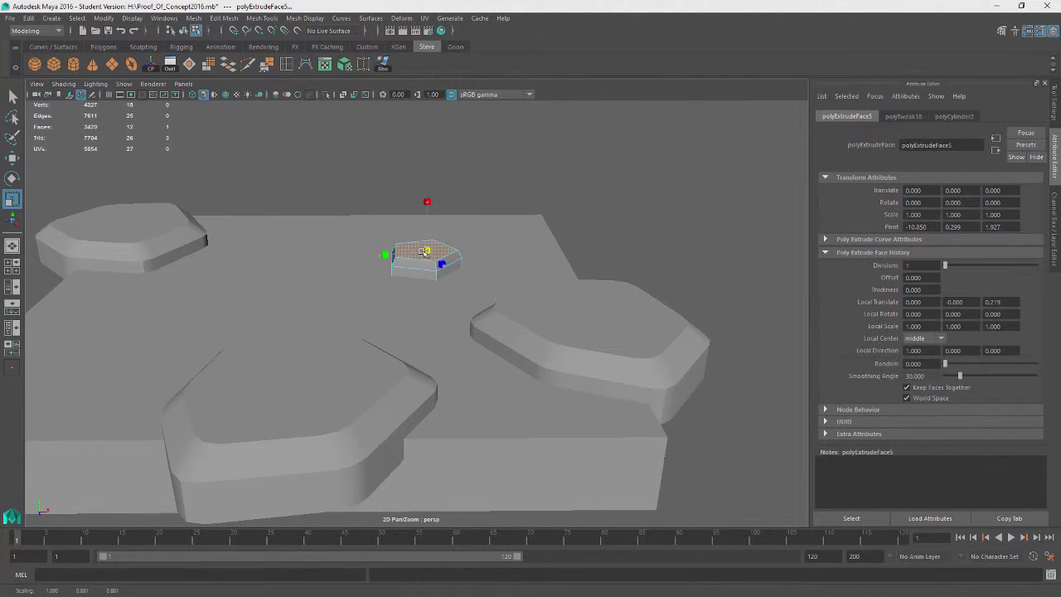
pyautogui.keyDown('alt'); pyautogui.moveTo(512, 181); pyautogui.dragTo(531, 189); pyautogui.keyUp('alt')
pyautogui.press('q')
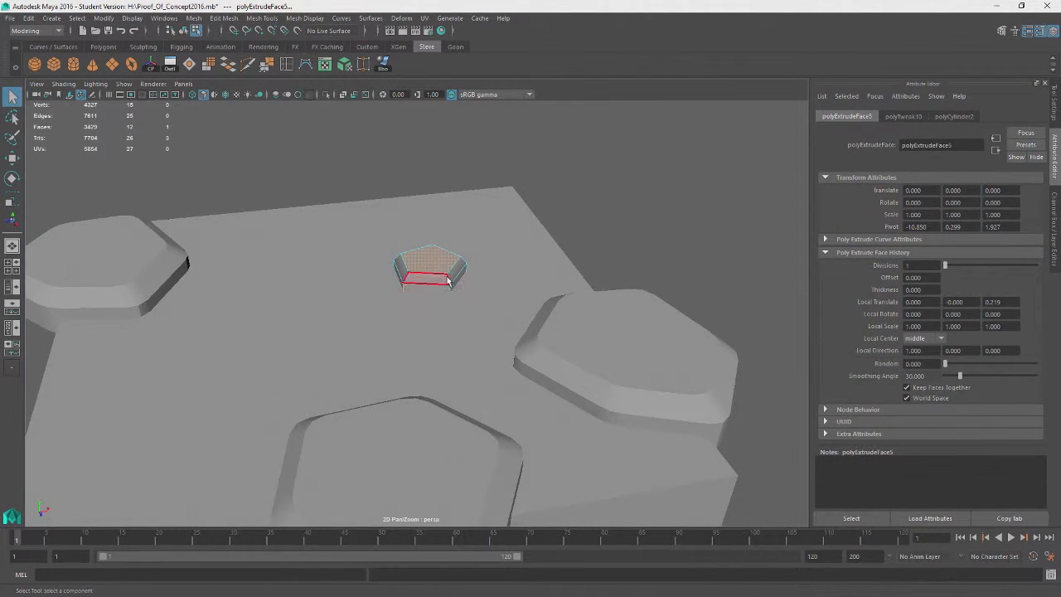
# Select the small stone's edge loops and bevel them with fraction 0.339 and 2 segments
pyautogui.moveTo(574, 182); pyautogui.dragTo(587, 155, button='right')
pyautogui.doubleClick(448, 279)
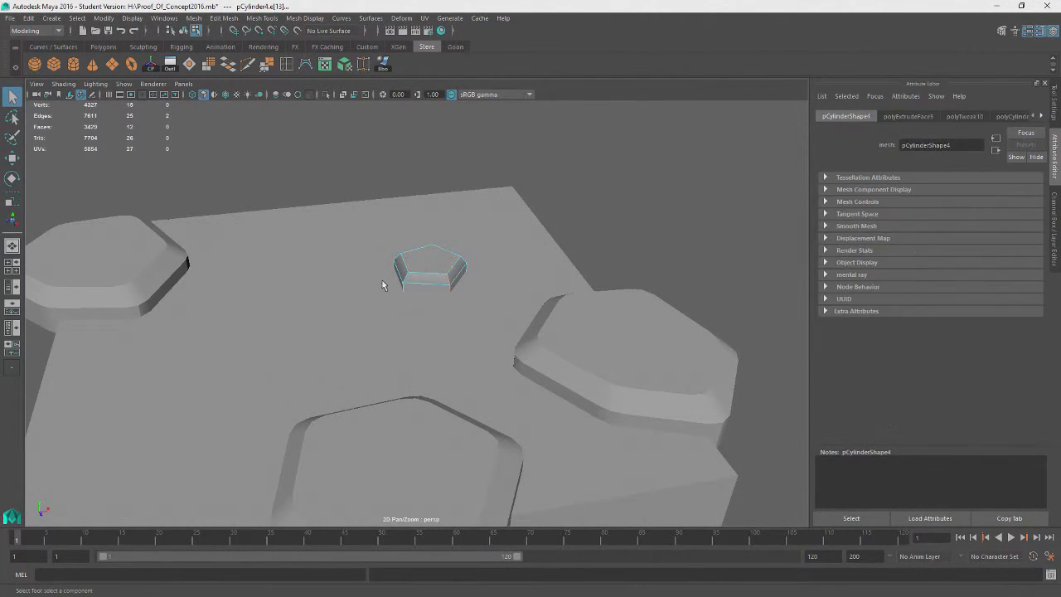
pyautogui.keyDown('alt'); pyautogui.moveTo(404, 278); pyautogui.dragTo(434, 285); pyautogui.keyUp('alt')
pyautogui.keyDown('alt'); pyautogui.moveTo(358, 293); pyautogui.dragTo(426, 265); pyautogui.keyUp('alt')
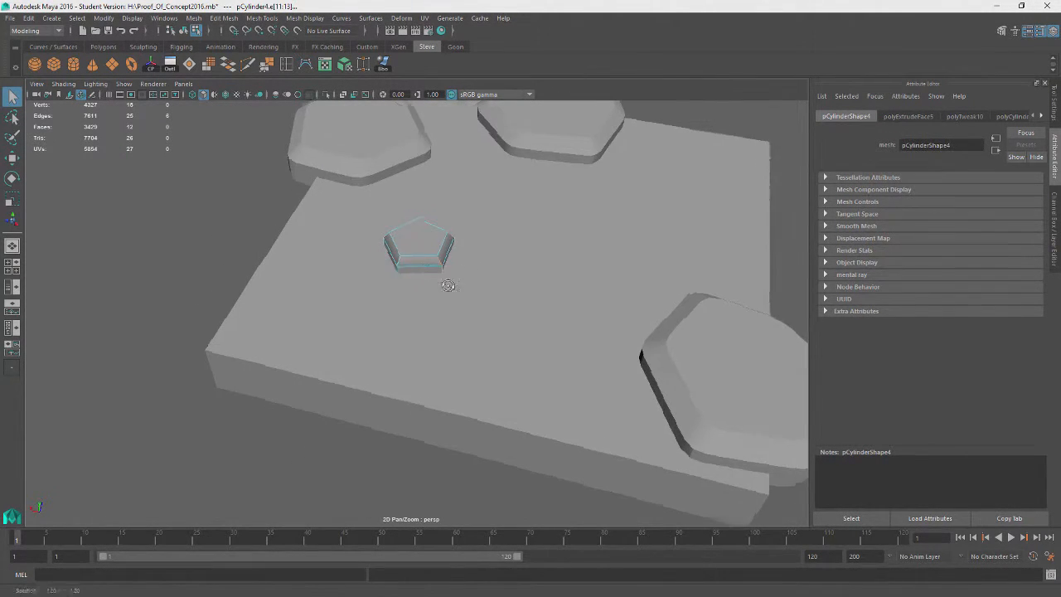
pyautogui.keyDown('alt'); pyautogui.moveTo(442, 287); pyautogui.dragTo(478, 280, button='right'); pyautogui.keyUp('alt')
pyautogui.press('w')
pyautogui.moveTo(423, 218); pyautogui.dragTo(399, 270)
pyautogui.keyDown('alt'); pyautogui.moveTo(482, 233); pyautogui.dragTo(297, 6); pyautogui.keyUp('alt')
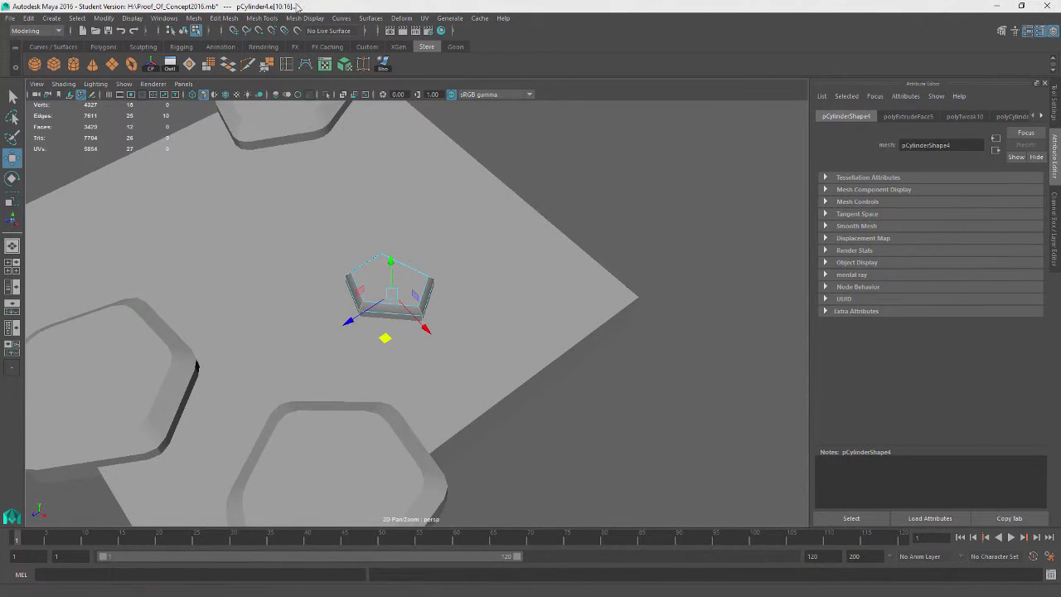
pyautogui.click(235, 18)
pyautogui.click(248, 68)
pyautogui.keyDown('alt'); pyautogui.moveTo(615, 238); pyautogui.dragTo(624, 327); pyautogui.keyUp('alt')
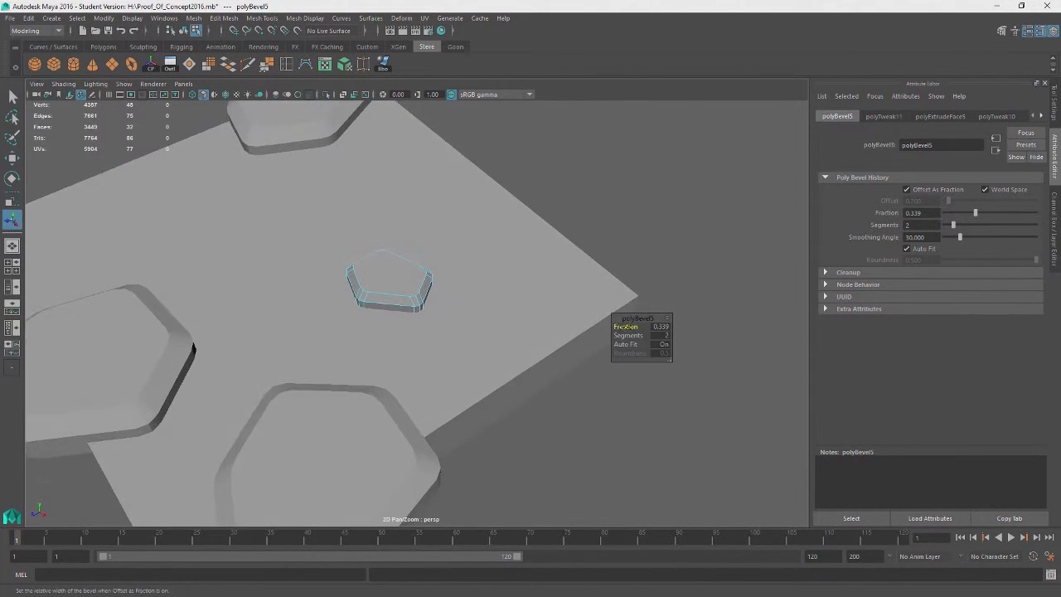
pyautogui.moveTo(610, 170); pyautogui.dragTo(667, 147, button='right')
pyautogui.keyDown('alt'); pyautogui.moveTo(481, 260); pyautogui.dragTo(470, 351); pyautogui.keyUp('alt')
pyautogui.press('w')
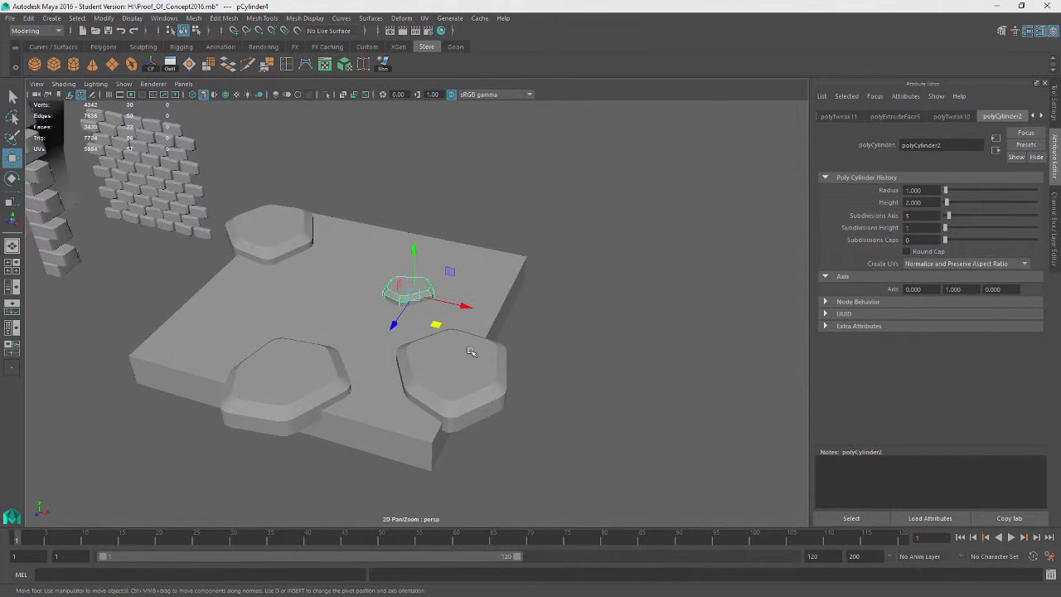
# Duplicate the small stone, move the copy beside the upper-left stone and rotate it
pyautogui.moveTo(437, 329); pyautogui.dragTo(398, 360, button='middle')
pyautogui.keyDown('alt'); pyautogui.moveTo(398, 360); pyautogui.dragTo(471, 390); pyautogui.keyUp('alt')
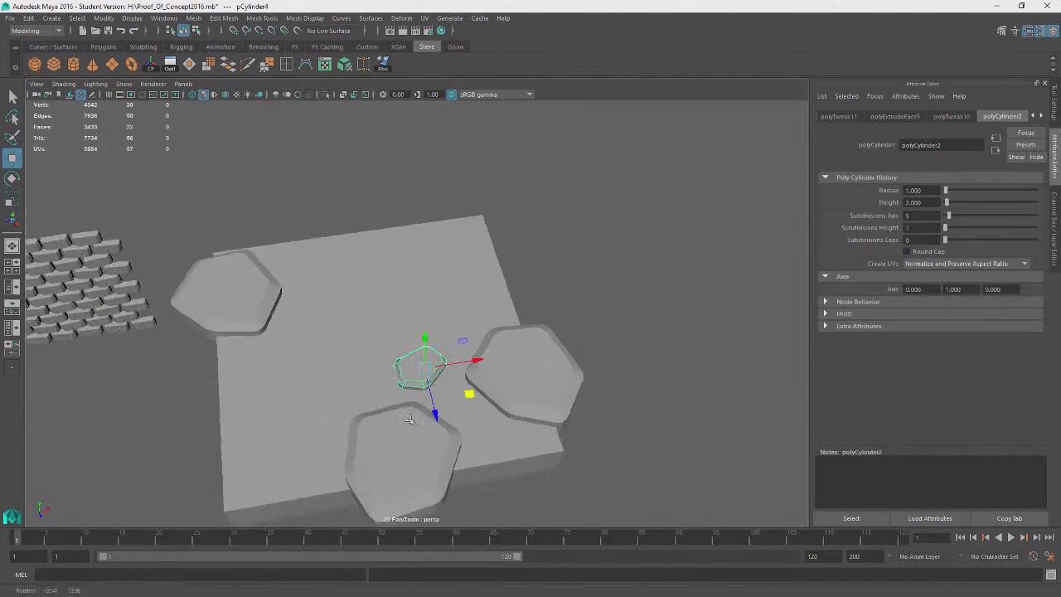
pyautogui.press('e')
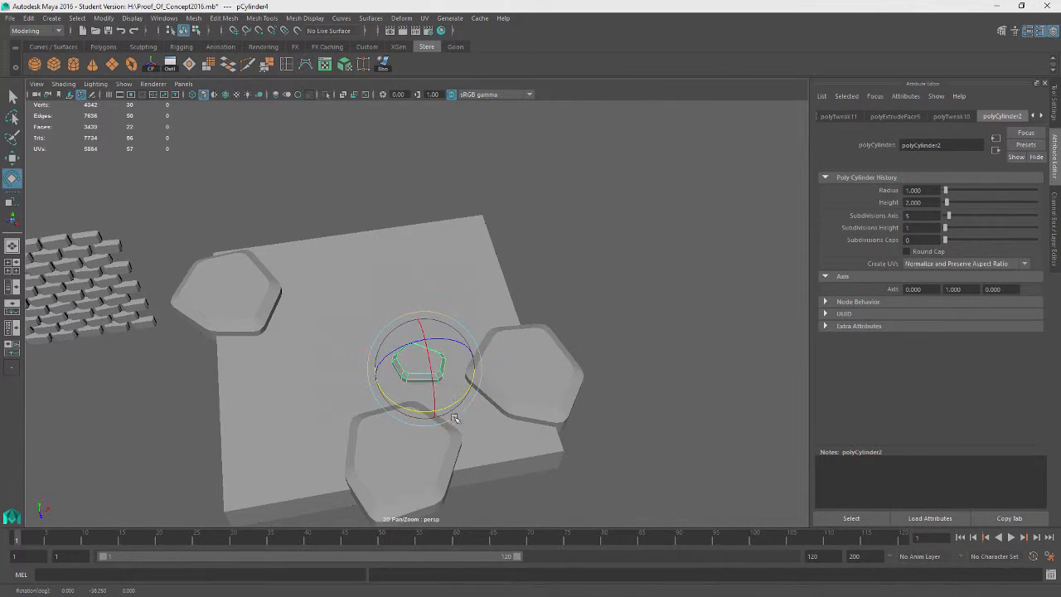
pyautogui.press('w')
pyautogui.hotkey('ctrl', 'd')
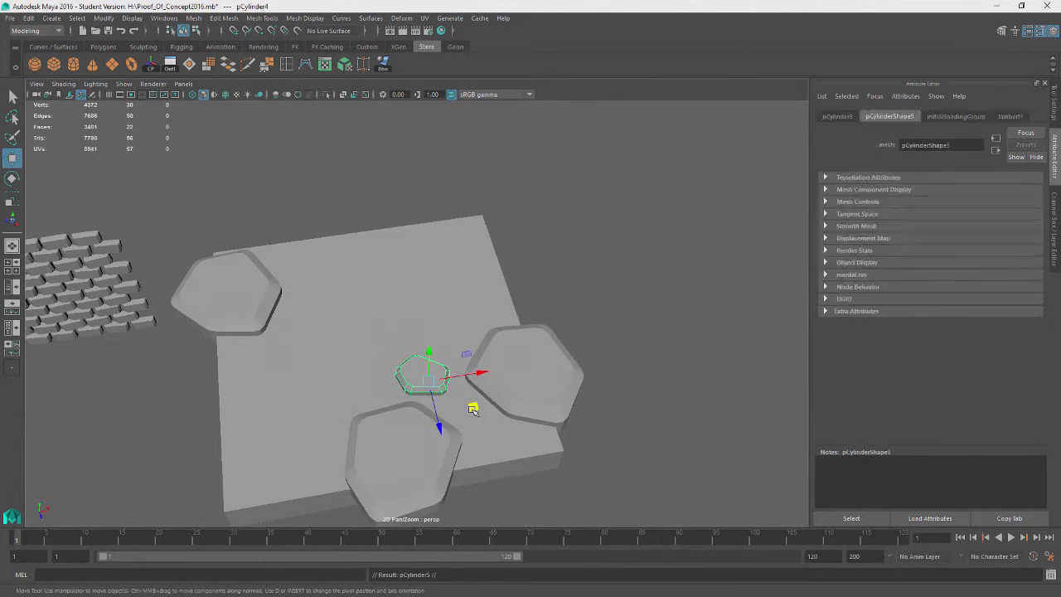
pyautogui.moveTo(473, 403); pyautogui.dragTo(346, 299, button='middle')
pyautogui.press('e')
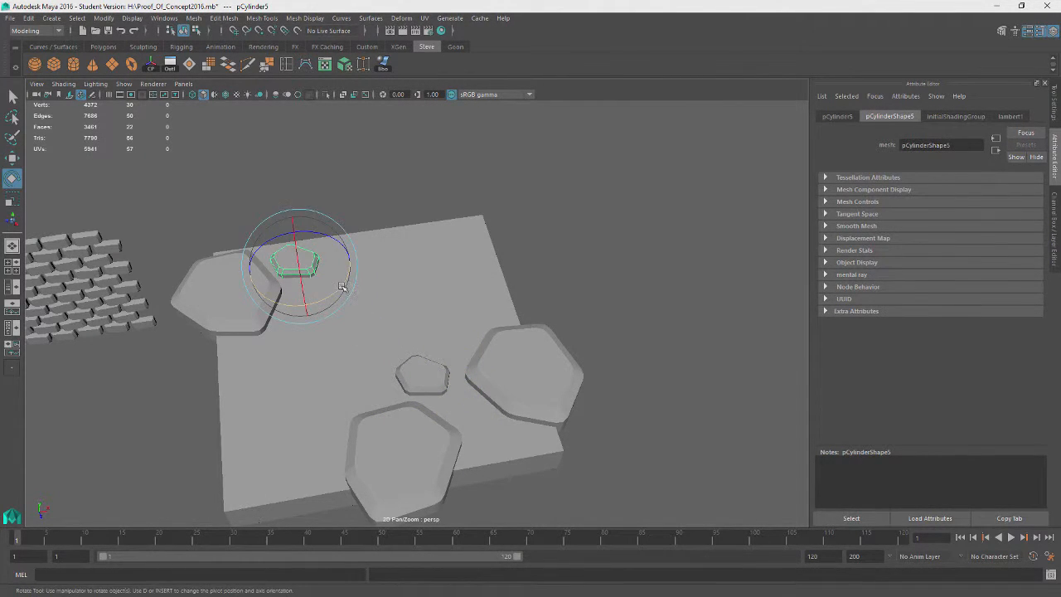
pyautogui.moveTo(340, 288); pyautogui.dragTo(325, 293)
pyautogui.press('w')
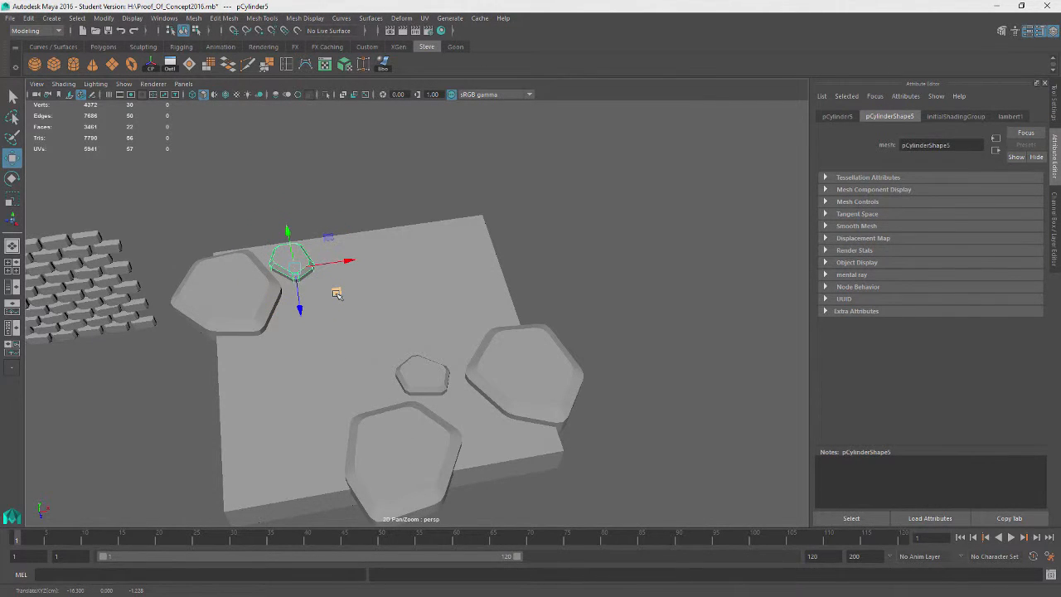
# Duplicate another small stone, move it to the slab's lower-left area and rotate it
pyautogui.hotkey('ctrl', 'd')
pyautogui.moveTo(339, 291); pyautogui.dragTo(365, 505, button='middle')
pyautogui.press('e')
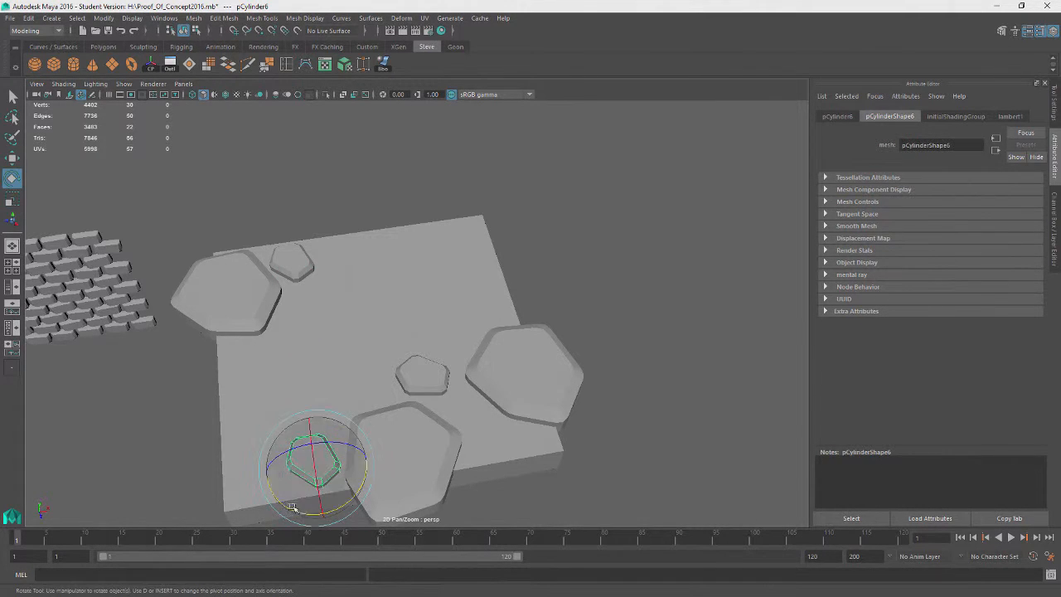
pyautogui.moveTo(286, 510); pyautogui.dragTo(264, 515)
pyautogui.press('w')
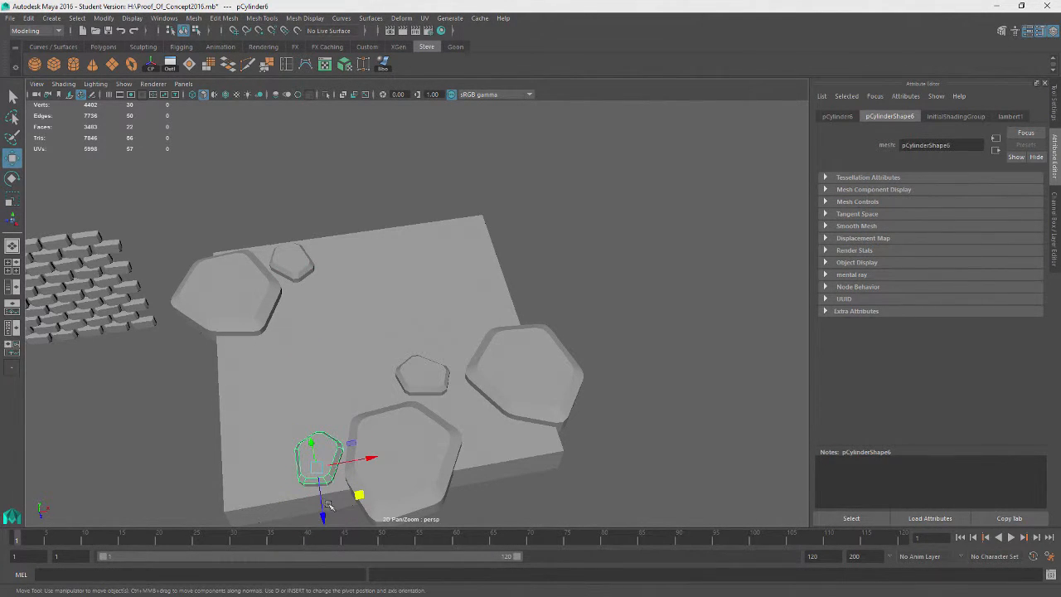
pyautogui.moveTo(360, 497); pyautogui.dragTo(359, 495, button='middle')
pyautogui.keyDown('alt'); pyautogui.moveTo(427, 487); pyautogui.dragTo(404, 466); pyautogui.keyUp('alt')
# Duplicate more small stones toward the slab's upper-right corner and rotate them into varied orientations
pyautogui.hotkey('ctrl', 'd')
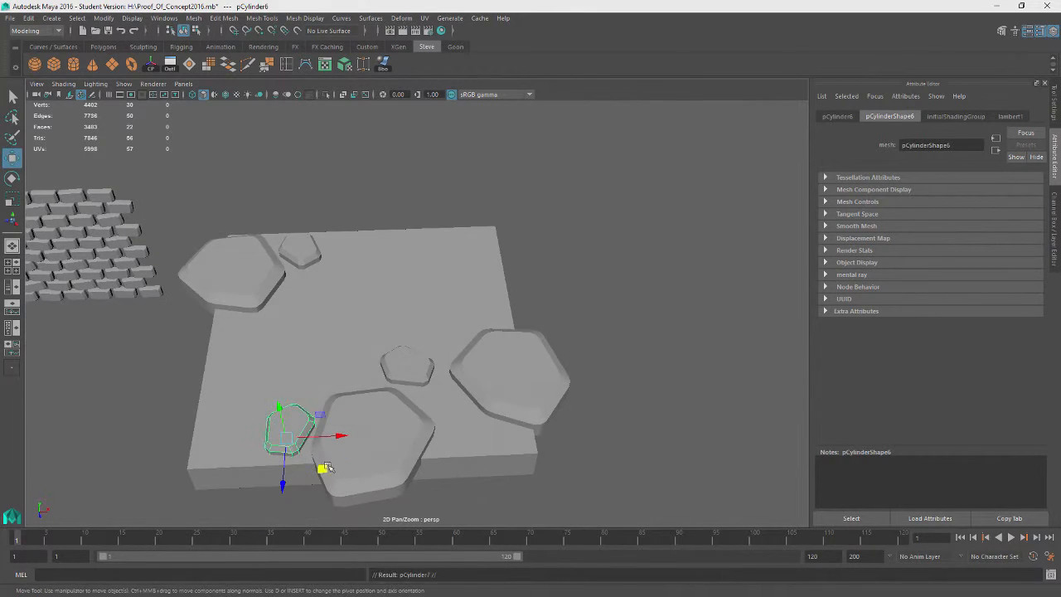
pyautogui.moveTo(322, 469); pyautogui.dragTo(529, 279)
pyautogui.press('e')
pyautogui.hotkey('ctrl', 'd')
pyautogui.press('w')
pyautogui.press('e')
pyautogui.click(549, 277)
pyautogui.keyDown('alt'); pyautogui.moveTo(464, 369); pyautogui.dragTo(502, 360); pyautogui.keyUp('alt')
pyautogui.click(502, 360)
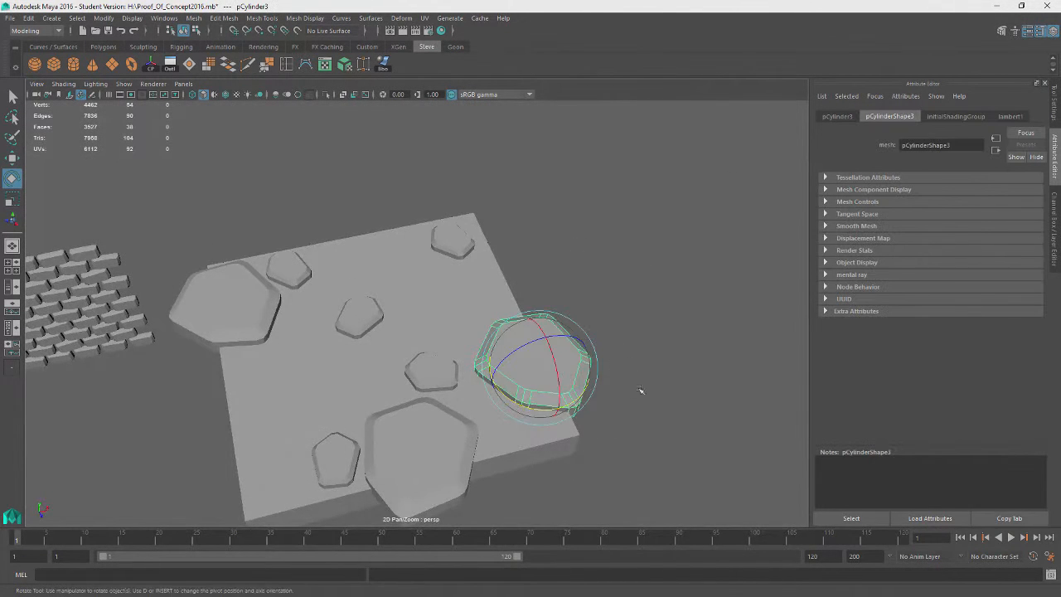
# Create a new polygon cylinder with 7 axis subdivisions and scale it into a wide flat stone
pyautogui.keyDown('alt'); pyautogui.moveTo(624, 365); pyautogui.dragTo(580, 378); pyautogui.keyUp('alt')
pyautogui.click(73, 65)
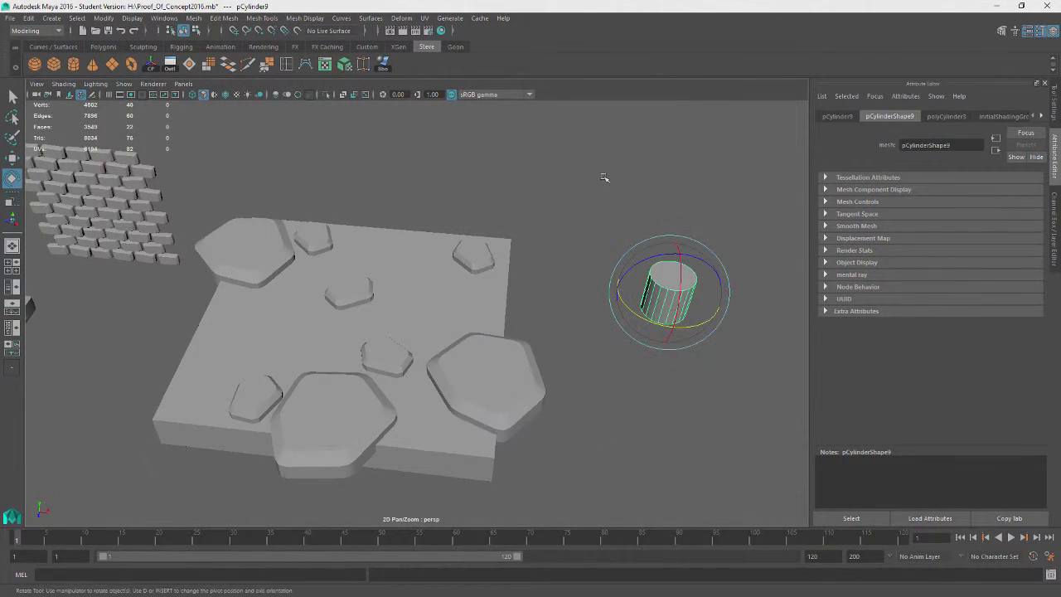
pyautogui.keyDown('alt'); pyautogui.moveTo(605, 177); pyautogui.dragTo(638, 170); pyautogui.keyUp('alt')
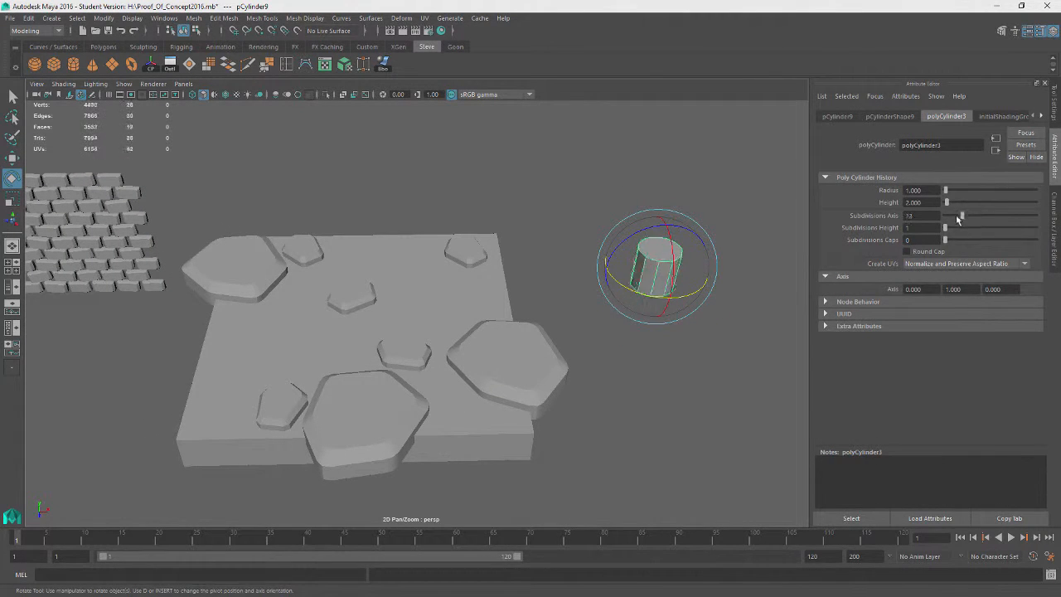
pyautogui.moveTo(957, 220); pyautogui.dragTo(952, 220)
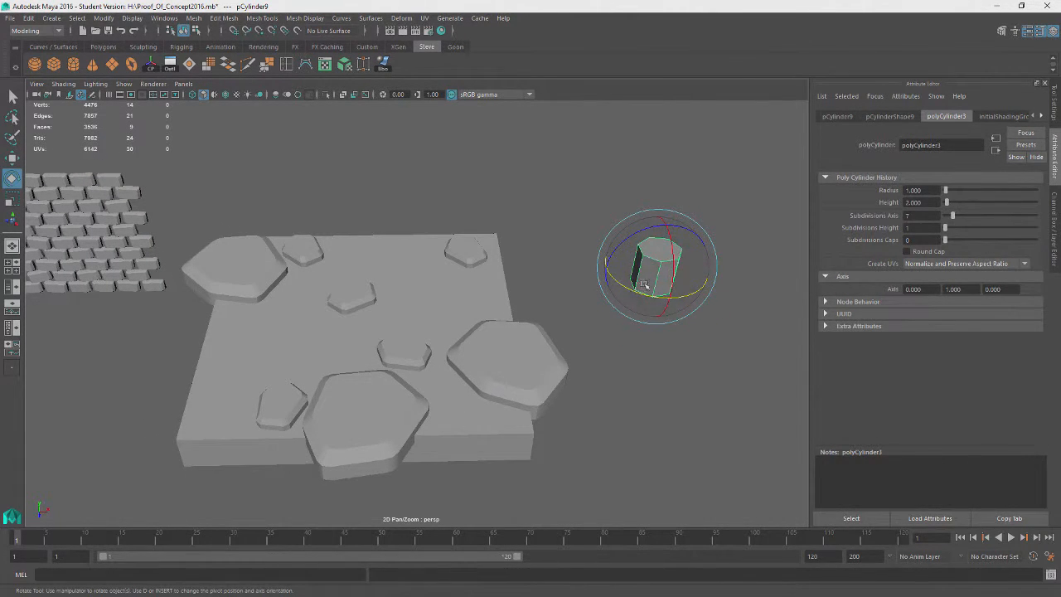
pyautogui.press('r')
pyautogui.moveTo(667, 227); pyautogui.dragTo(675, 280)
pyautogui.press('e')
pyautogui.press('r')
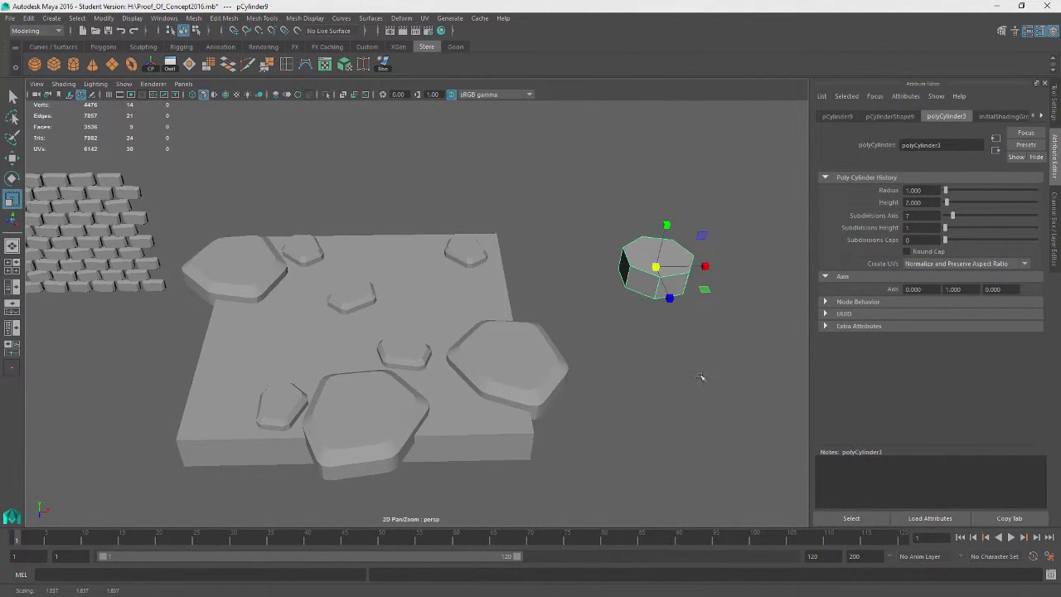
pyautogui.keyDown('alt'); pyautogui.moveTo(701, 376); pyautogui.dragTo(534, 348); pyautogui.keyUp('alt')
# Move individual edges of the new stone to give its outline an irregular shape
pyautogui.press('F10')
pyautogui.click(504, 298)
pyautogui.press('w')
pyautogui.click(463, 274)
pyautogui.moveTo(476, 301); pyautogui.dragTo(503, 396)
pyautogui.click(471, 293)
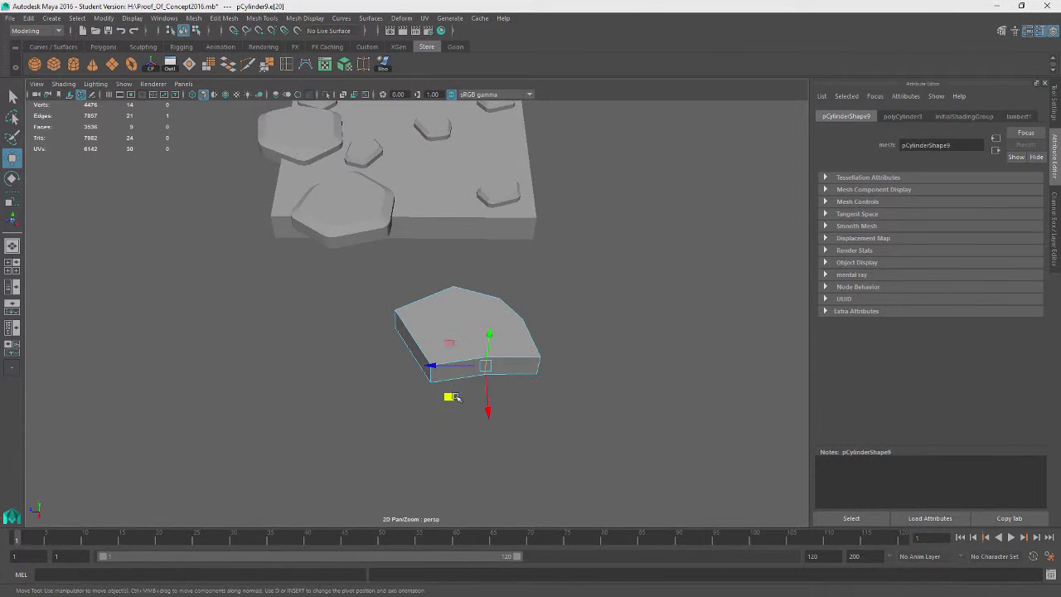
pyautogui.keyDown('alt'); pyautogui.moveTo(616, 426); pyautogui.dragTo(642, 403); pyautogui.keyUp('alt')
pyautogui.click(406, 316)
pyautogui.click(409, 316)
pyautogui.moveTo(381, 348); pyautogui.dragTo(601, 203)
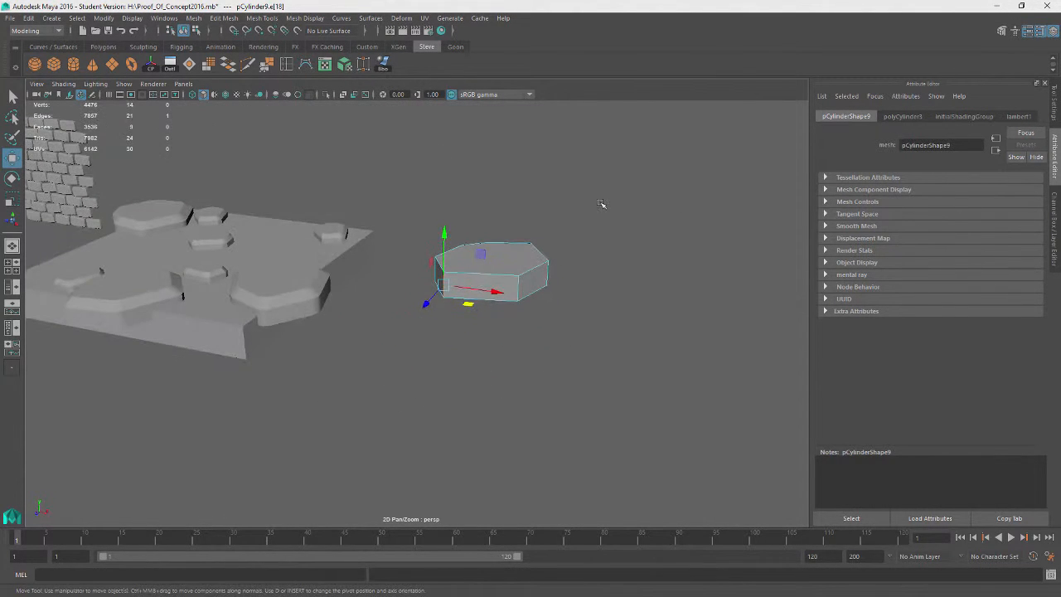
pyautogui.moveTo(601, 204); pyautogui.dragTo(601, 232, button='right')
# Extrude the new stone's top face and scale it inward
pyautogui.click(493, 240)
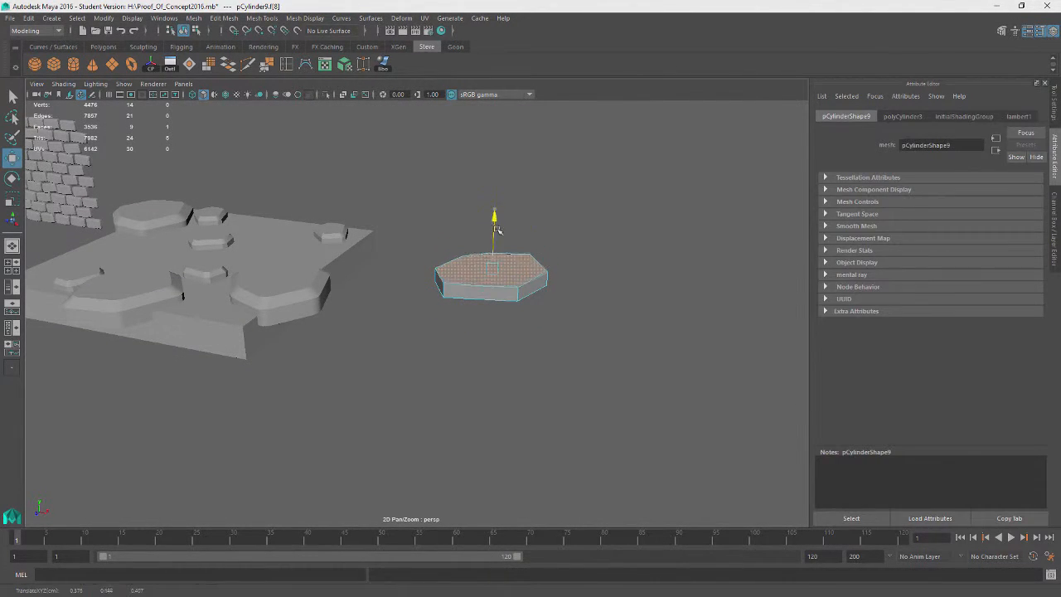
pyautogui.moveTo(497, 228); pyautogui.dragTo(536, 267)
pyautogui.hotkey('ctrl', 'e')
pyautogui.press('r')
pyautogui.press('q')
pyautogui.click(512, 280)
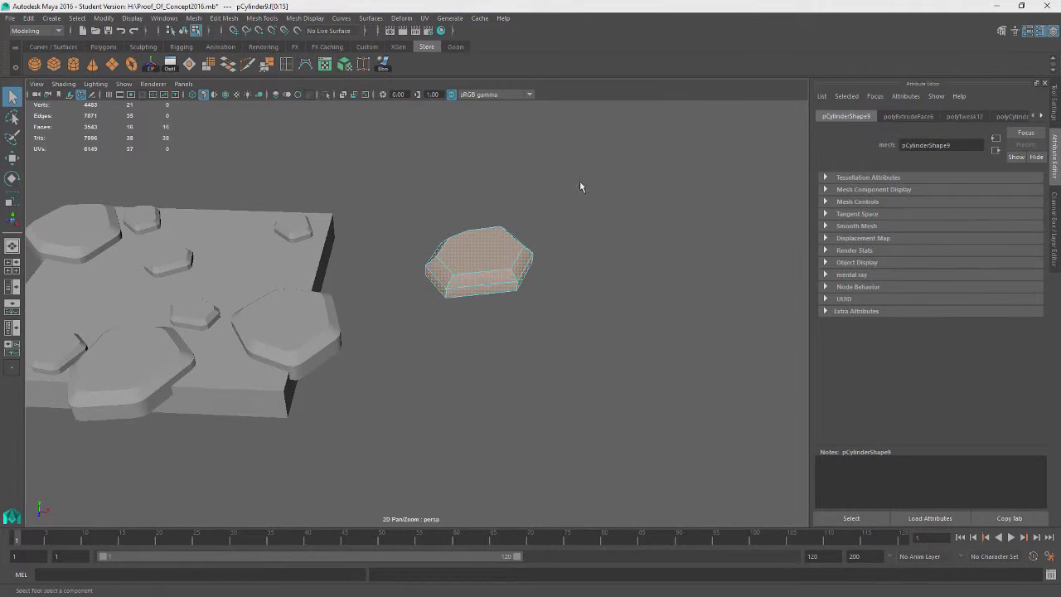
# Select the new stone's top border edges and bevel them with fraction 0.339 and 2 segments
pyautogui.moveTo(579, 187); pyautogui.dragTo(629, 171, button='right')
pyautogui.click(513, 276)
pyautogui.keyDown('alt'); pyautogui.moveTo(439, 288); pyautogui.dragTo(414, 288); pyautogui.keyUp('alt')
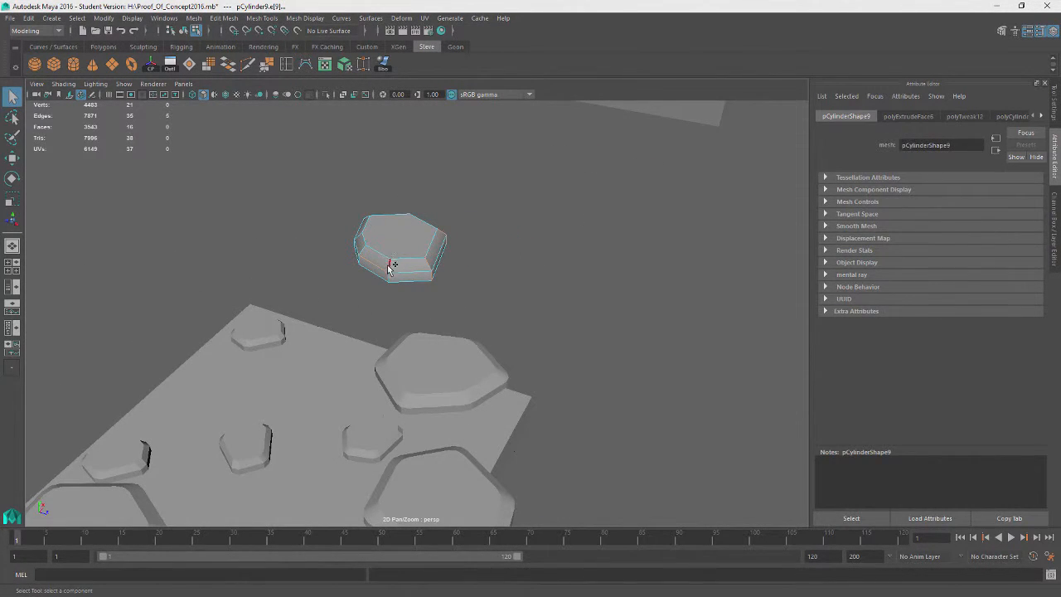
pyautogui.keyDown('alt'); pyautogui.moveTo(332, 302); pyautogui.dragTo(303, 308); pyautogui.keyUp('alt')
pyautogui.keyDown('shift'); pyautogui.click(309, 289); pyautogui.keyUp('shift')
pyautogui.keyDown('shift'); pyautogui.click(339, 362); pyautogui.keyUp('shift')
pyautogui.keyDown('alt'); pyautogui.moveTo(300, 360); pyautogui.dragTo(313, 353); pyautogui.keyUp('alt')
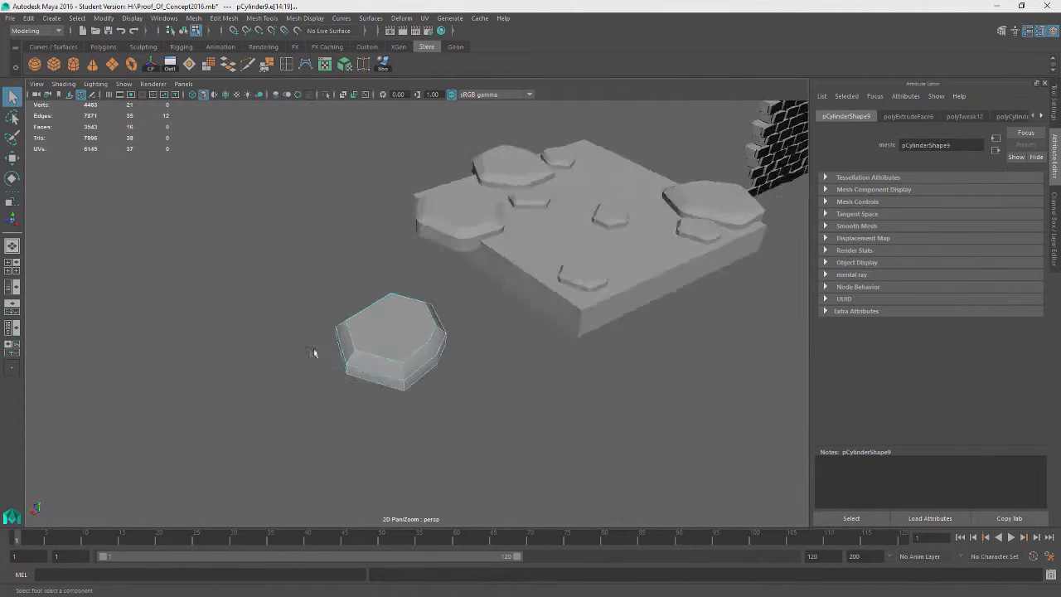
pyautogui.keyDown('alt'); pyautogui.moveTo(242, 305); pyautogui.dragTo(251, 87); pyautogui.keyUp('alt')
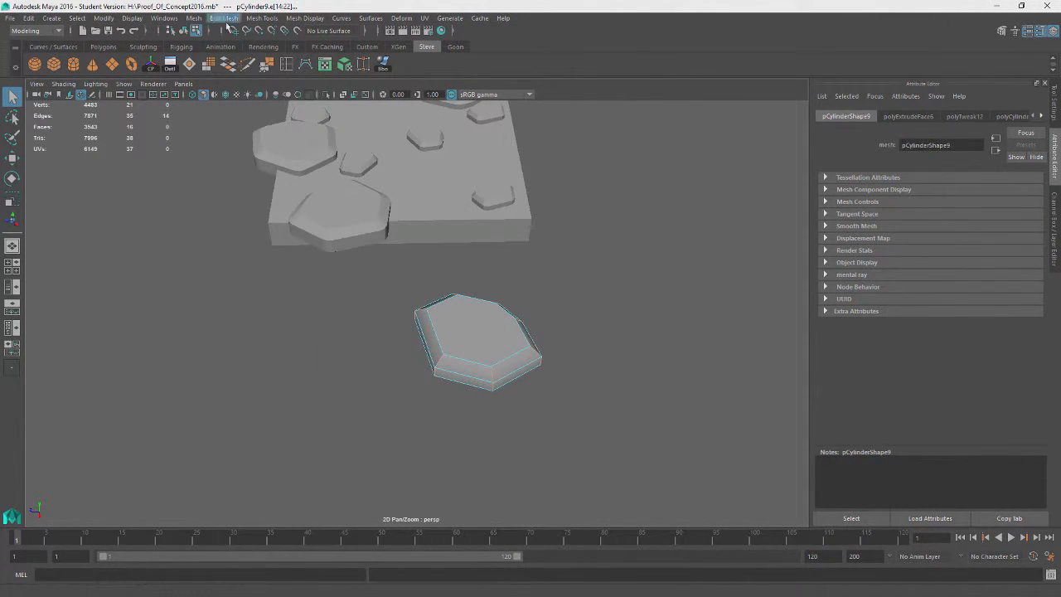
pyautogui.click(226, 19)
pyautogui.click(256, 55)
pyautogui.keyDown('alt'); pyautogui.moveTo(315, 367); pyautogui.dragTo(601, 344); pyautogui.keyUp('alt')
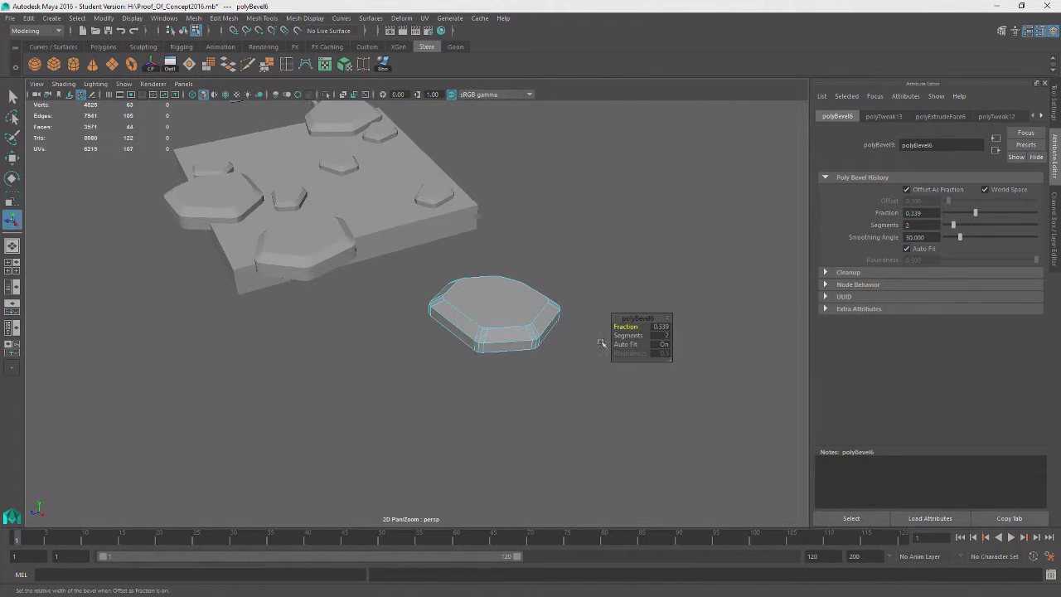
pyautogui.click(621, 335)
pyautogui.keyDown('alt'); pyautogui.moveTo(579, 211); pyautogui.dragTo(563, 240); pyautogui.keyUp('alt')
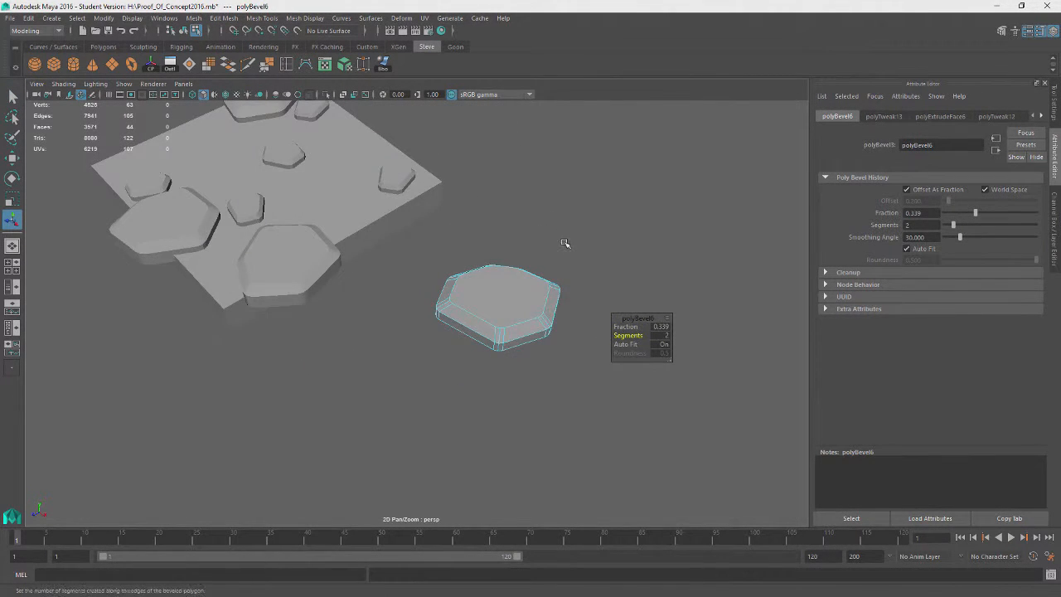
pyautogui.moveTo(563, 240); pyautogui.dragTo(621, 226, button='right')
# Rotate and move the new beveled stone into place on the slab among the others
pyautogui.keyDown('alt'); pyautogui.moveTo(549, 262); pyautogui.dragTo(264, 310); pyautogui.keyUp('alt')
pyautogui.press('w')
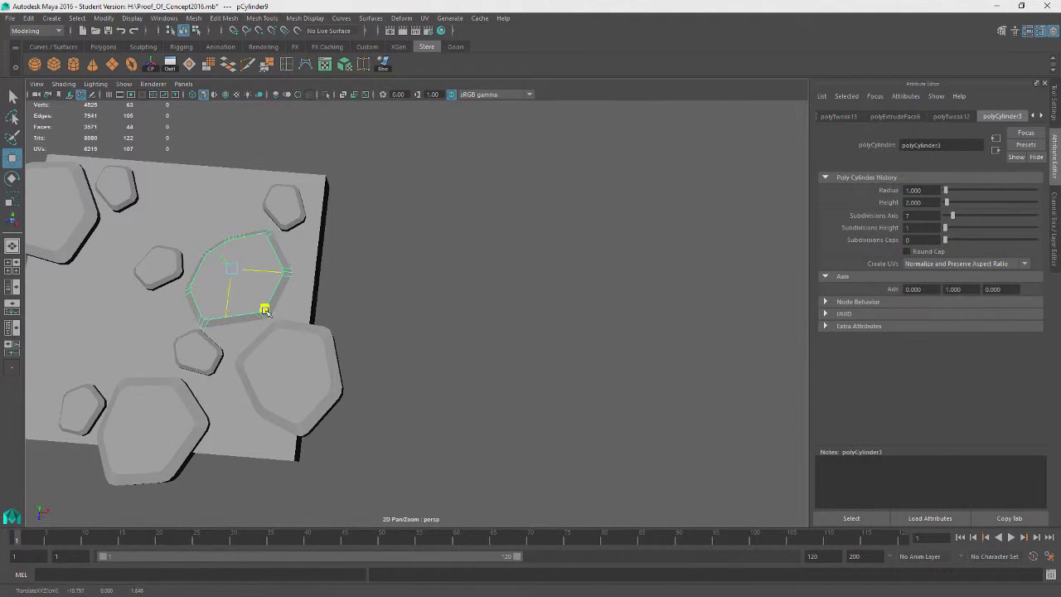
pyautogui.press('e')
pyautogui.keyDown('alt'); pyautogui.moveTo(345, 341); pyautogui.dragTo(278, 285); pyautogui.keyUp('alt')
pyautogui.press('w')
pyautogui.moveTo(283, 196); pyautogui.dragTo(282, 187)
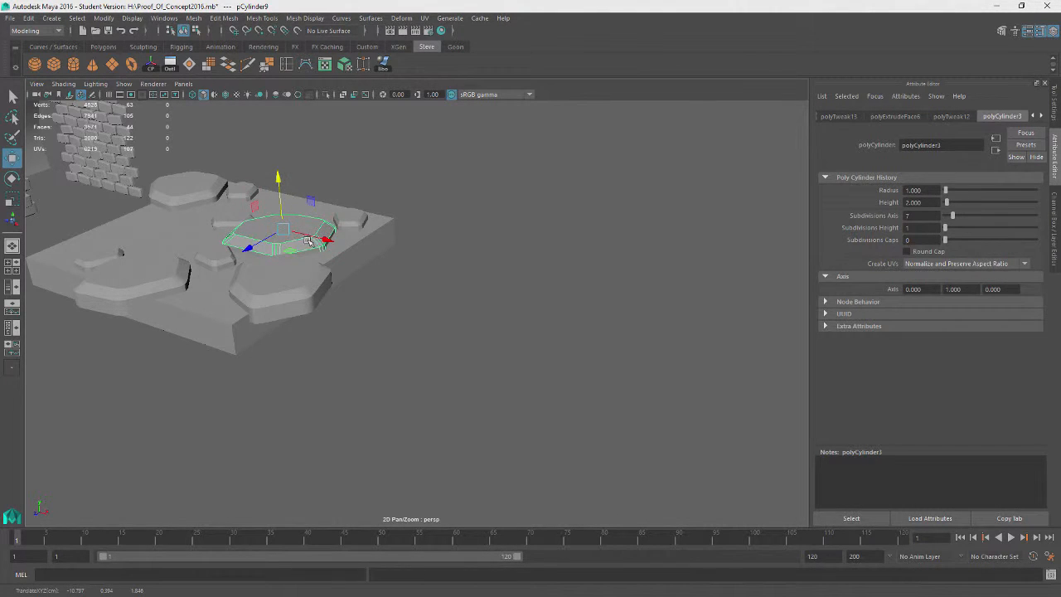
pyautogui.keyDown('alt'); pyautogui.moveTo(290, 249); pyautogui.dragTo(350, 273); pyautogui.keyUp('alt')
pyautogui.press('e')
# Move a small stone slightly toward the slab's upper-left area
pyautogui.click(246, 275)
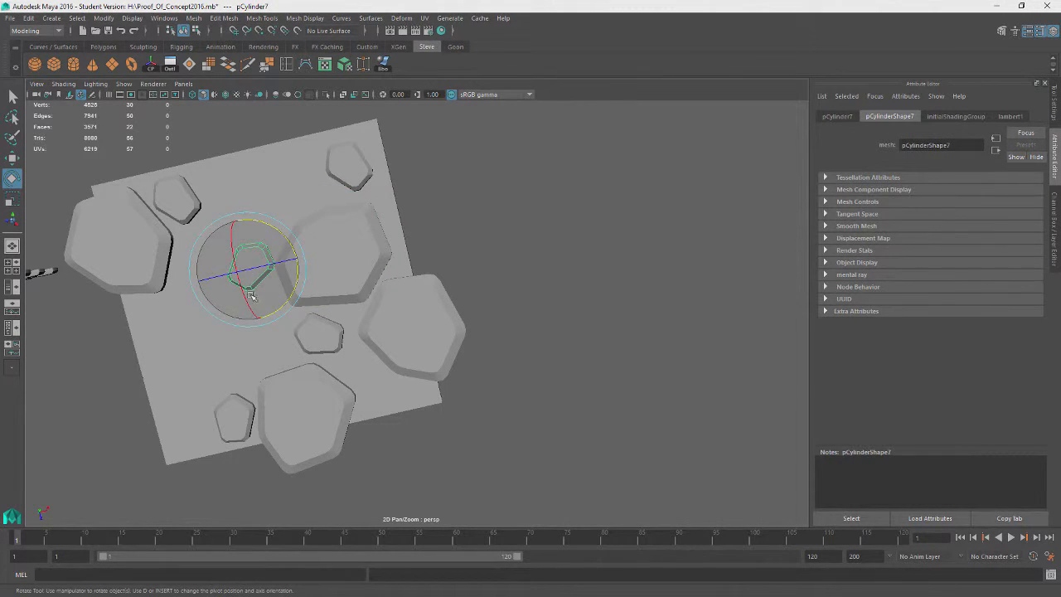
pyautogui.press('w')
pyautogui.moveTo(289, 296); pyautogui.dragTo(308, 265)
# Duplicate the new beveled stone and move the copy to the slab's left side
pyautogui.click(375, 286)
pyautogui.hotkey('ctrl', 'd')
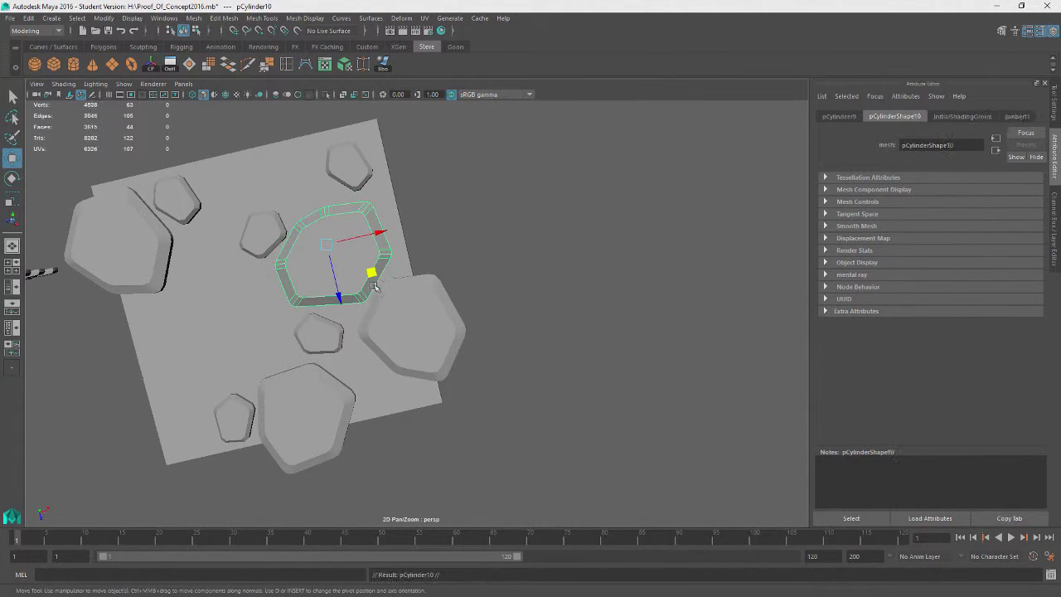
pyautogui.moveTo(374, 285); pyautogui.dragTo(246, 308)
pyautogui.press('e')
pyautogui.press('w')
pyautogui.moveTo(238, 346)
pyautogui.mouseDown()
pyautogui.moveTo(206, 395)
pyautogui.moveTo(208, 378)
pyautogui.moveTo(256, 344)
pyautogui.mouseUp()
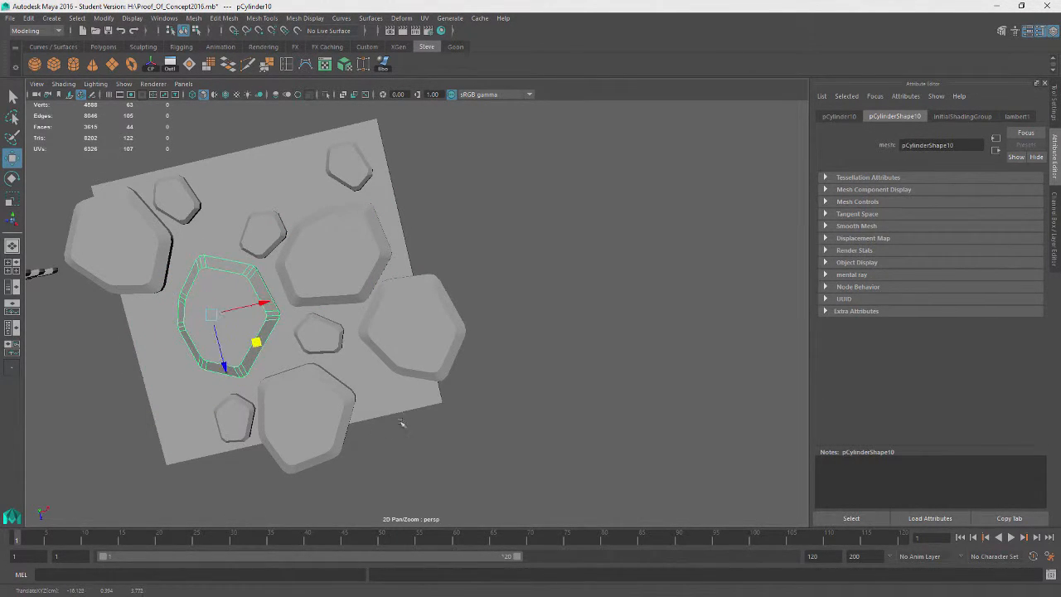
pyautogui.keyDown('alt'); pyautogui.moveTo(401, 422); pyautogui.dragTo(455, 319); pyautogui.keyUp('alt')
pyautogui.keyDown('alt'); pyautogui.moveTo(343, 401); pyautogui.dragTo(416, 384); pyautogui.keyUp('alt')
pyautogui.keyDown('alt'); pyautogui.moveTo(416, 385); pyautogui.dragTo(415, 386, button='middle'); pyautogui.keyUp('alt')
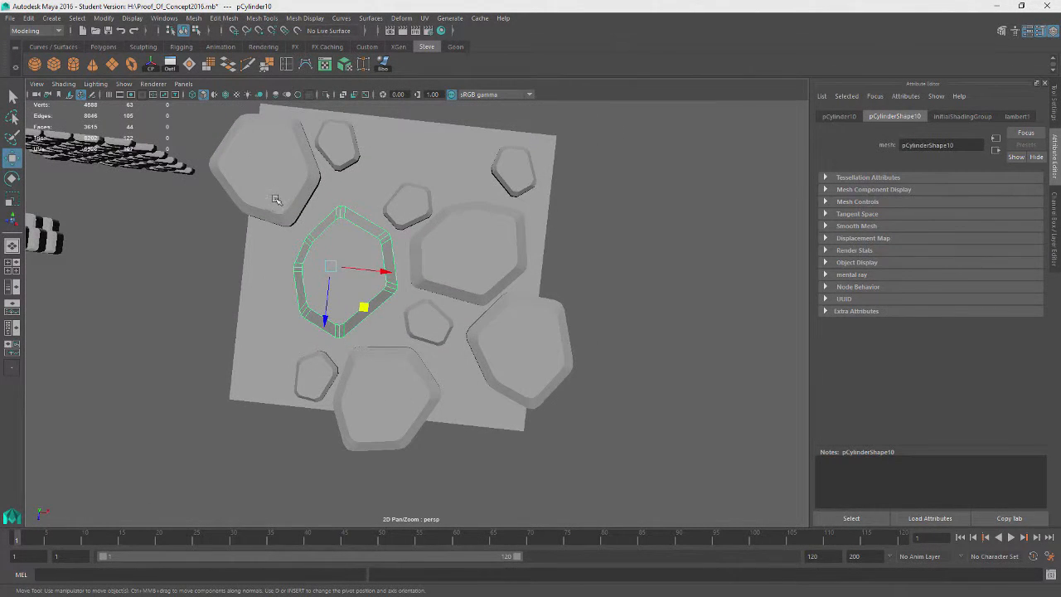
# Move a small stone from the upper-right corner to the slab's left edge
pyautogui.click(518, 178)
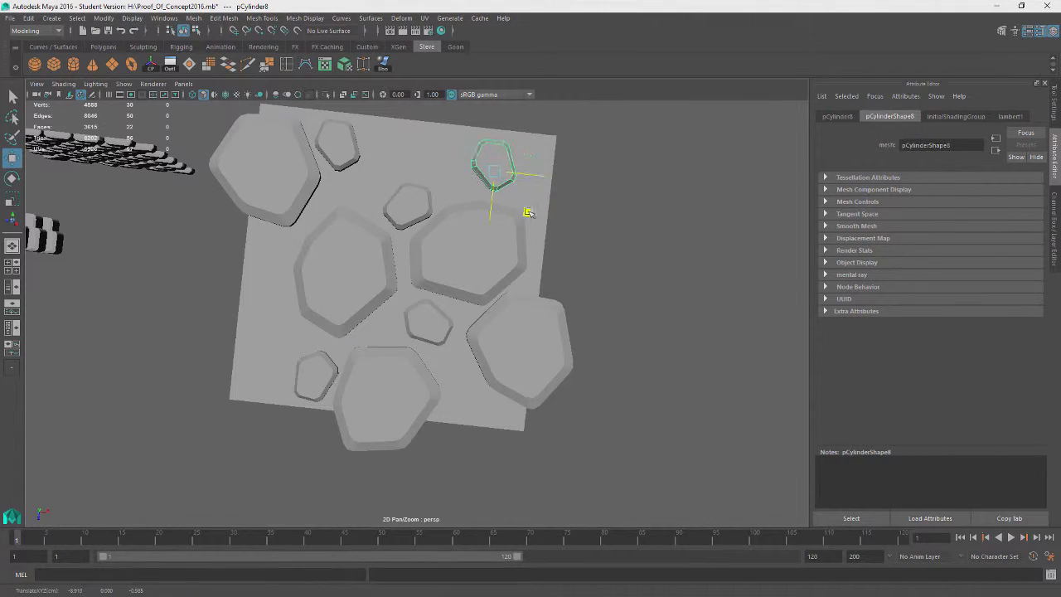
pyautogui.keyDown('alt'); pyautogui.moveTo(514, 213); pyautogui.dragTo(548, 234); pyautogui.keyUp('alt')
pyautogui.moveTo(534, 224); pyautogui.dragTo(310, 277, button='middle')
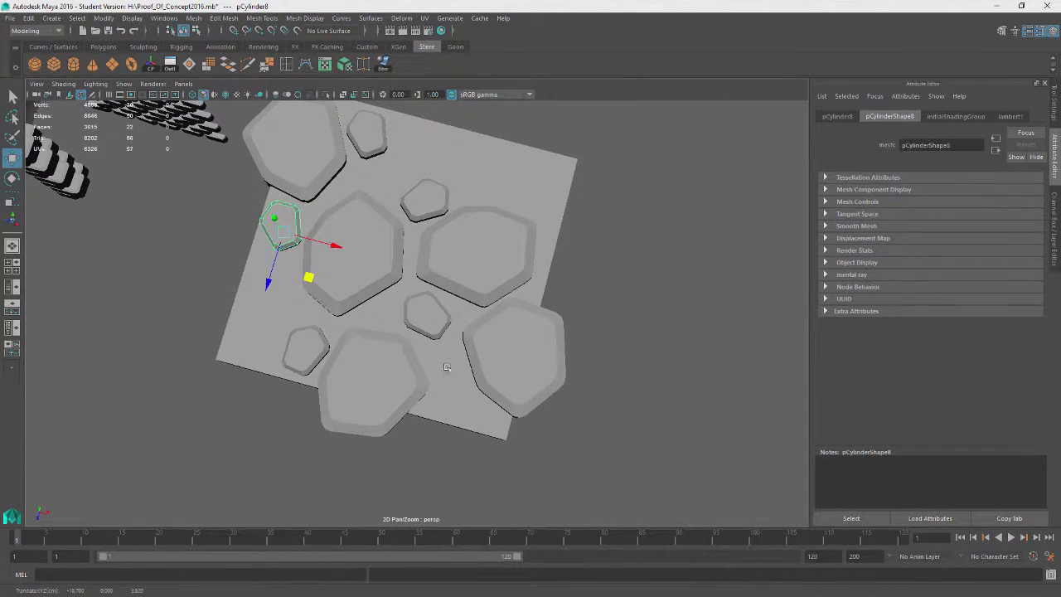
pyautogui.keyDown('alt'); pyautogui.moveTo(446, 367); pyautogui.dragTo(567, 318); pyautogui.keyUp('alt')
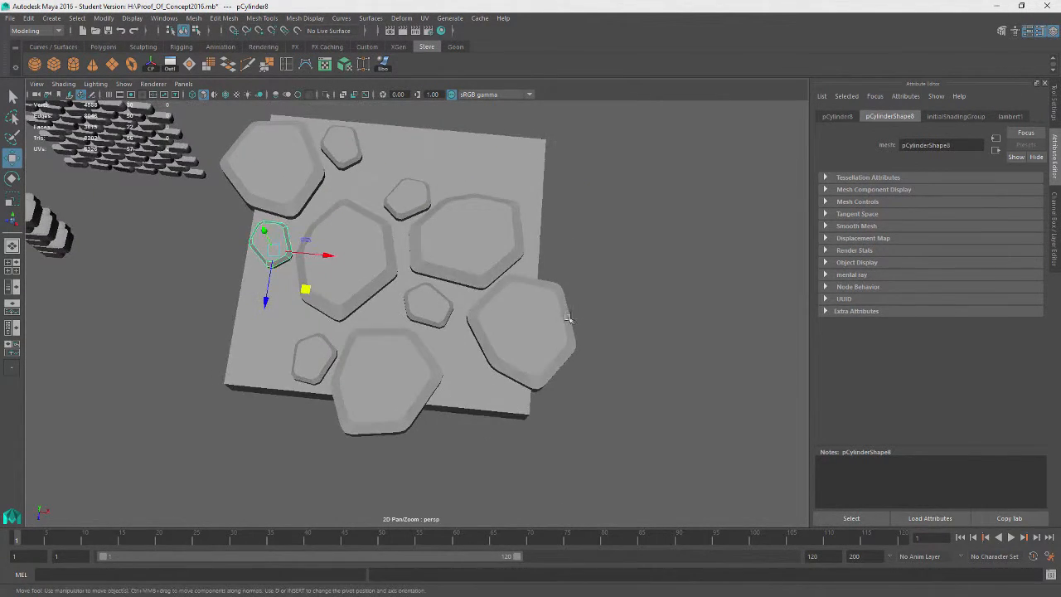
# Move another small stone toward the slab's upper-right corner
pyautogui.click(323, 354)
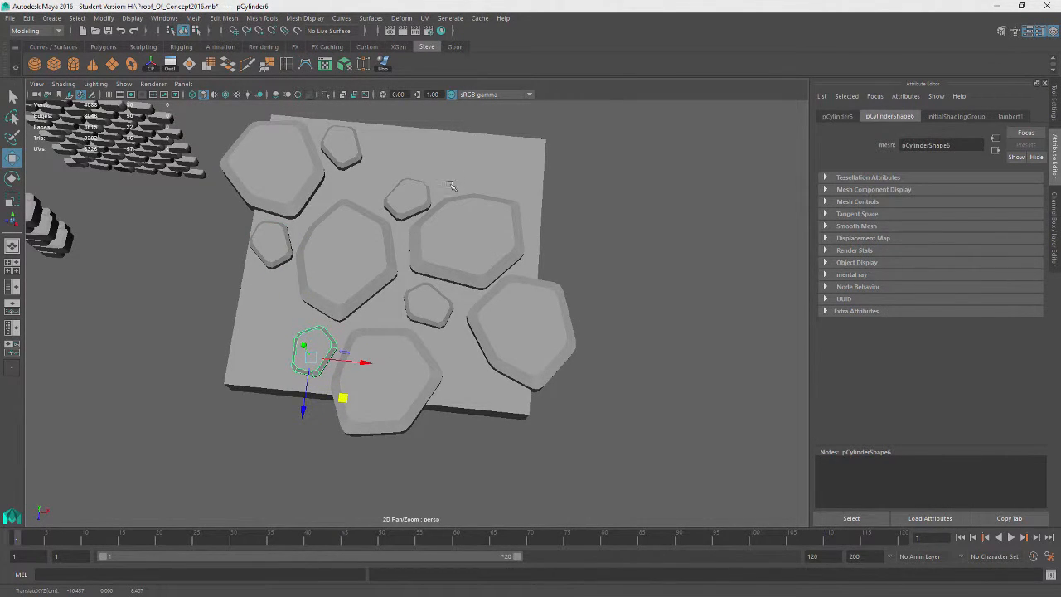
pyautogui.click(409, 194)
pyautogui.moveTo(436, 245); pyautogui.dragTo(496, 208, button='middle')
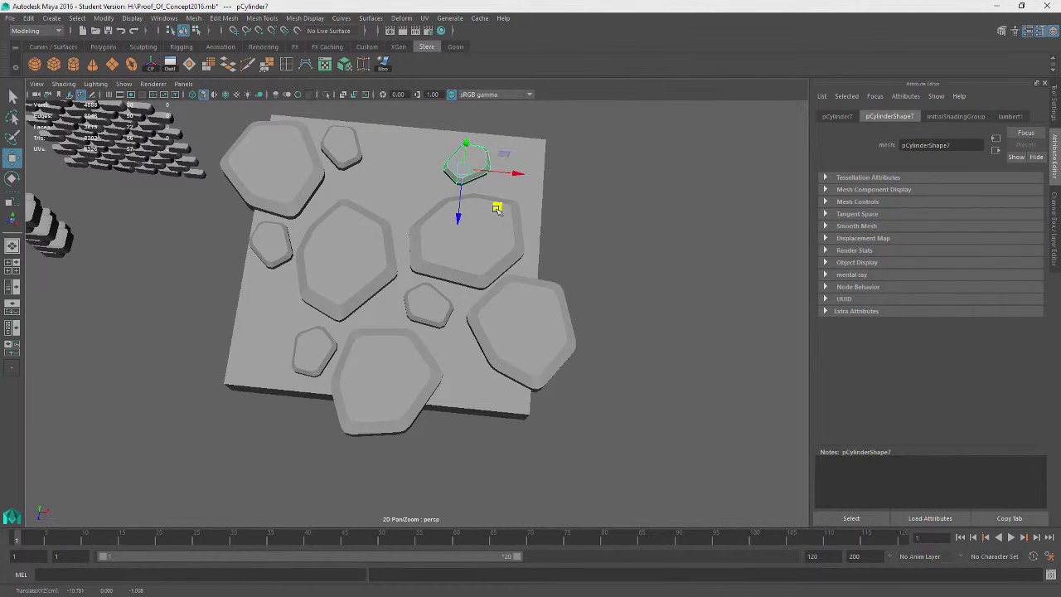
# Delete the ground slab beneath the stones
pyautogui.keyDown('alt'); pyautogui.moveTo(496, 208); pyautogui.dragTo(627, 273); pyautogui.keyUp('alt')
pyautogui.click(627, 272)
pyautogui.click(497, 356)
pyautogui.press('Delete')
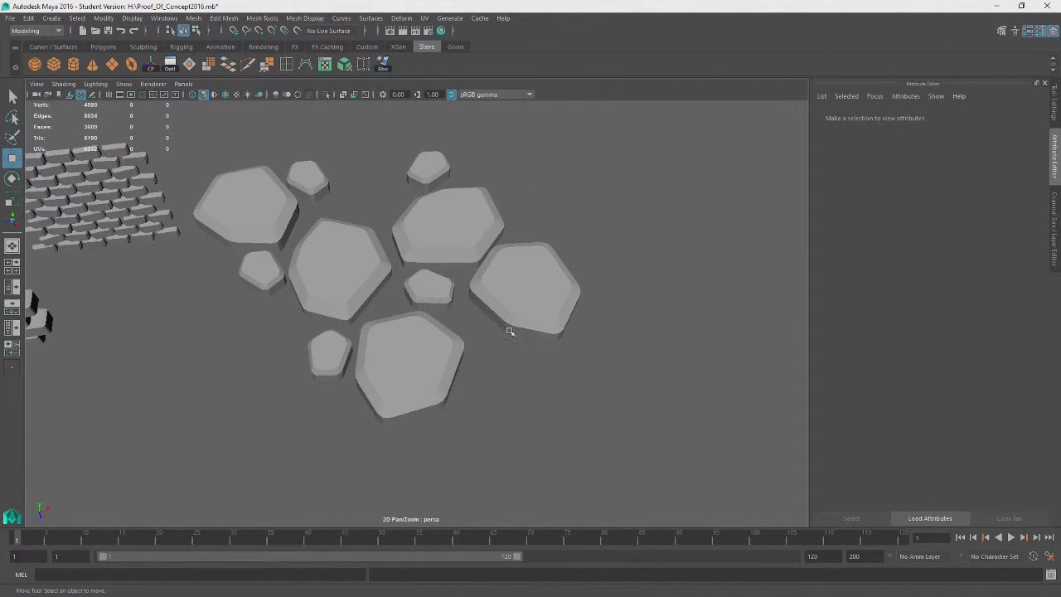
# Select all the stones
pyautogui.moveTo(583, 179); pyautogui.dragTo(267, 405)
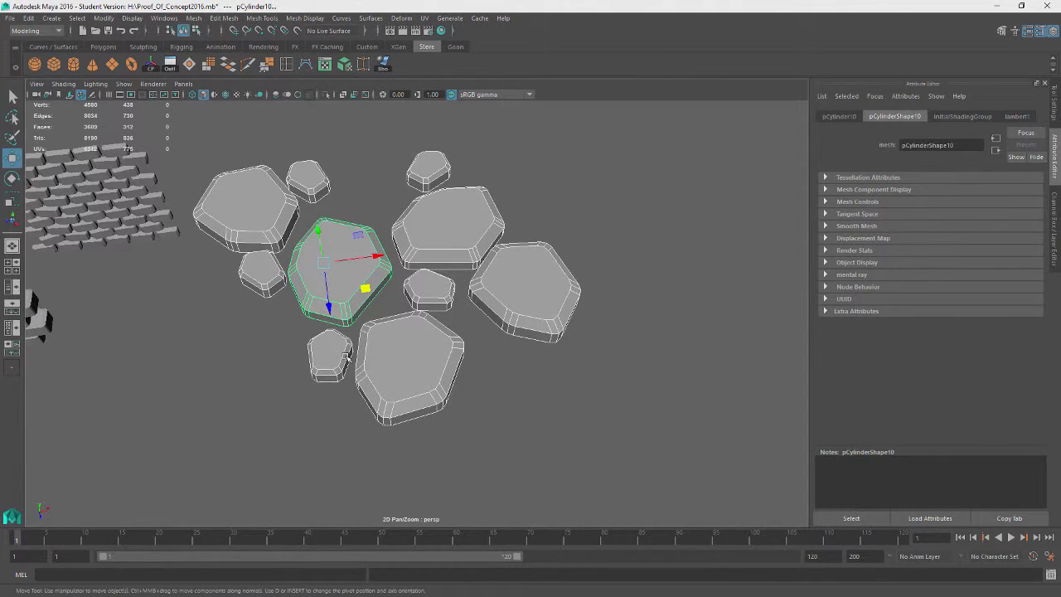